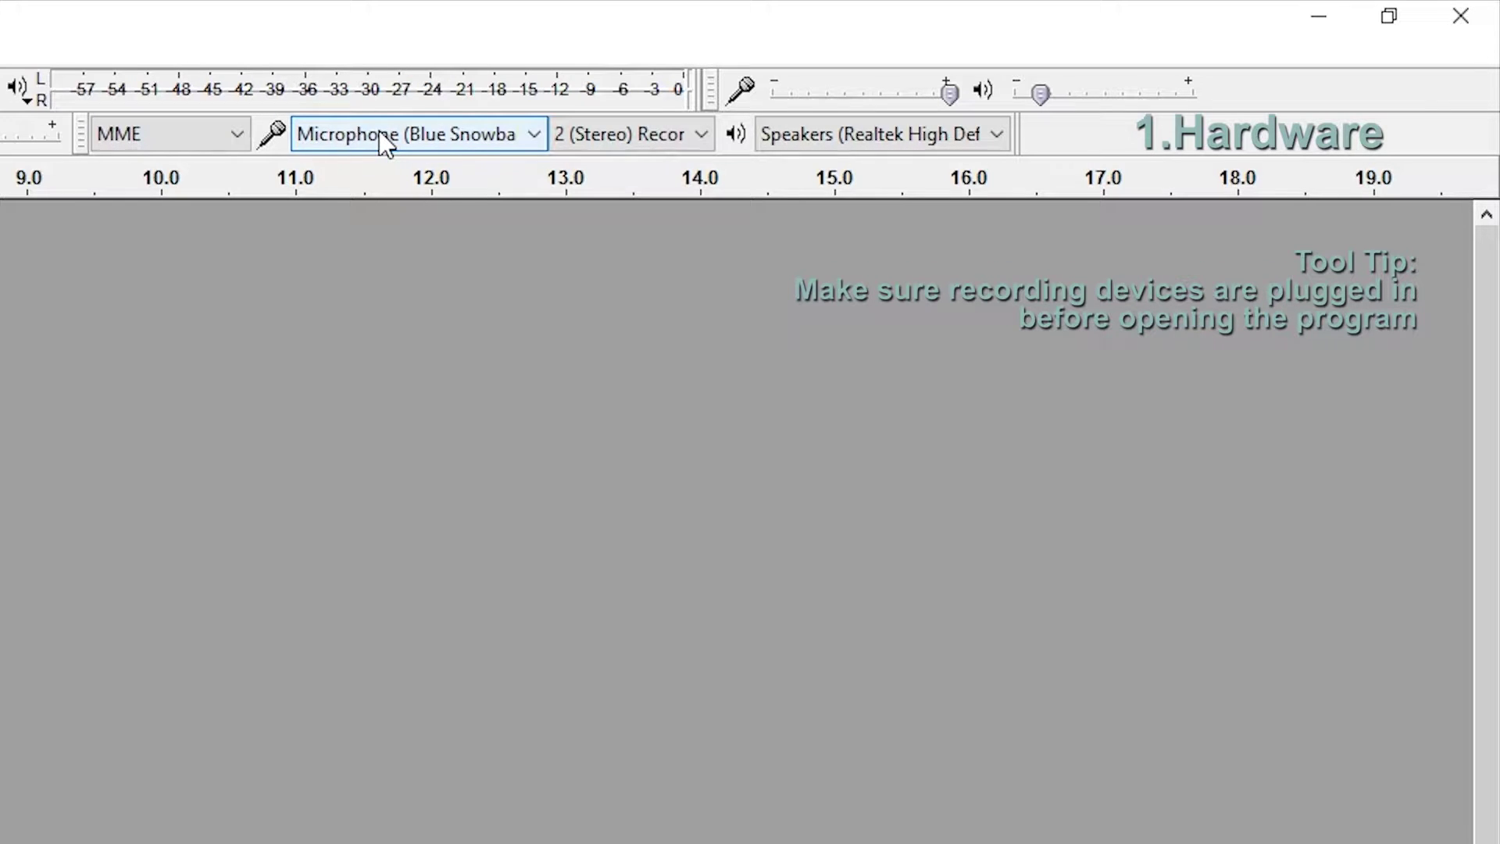
Review the recording microphone, stereo channel setting and playback device, leaving all unchanged.
{"action": "left_click", "coordinate": [537, 140]}
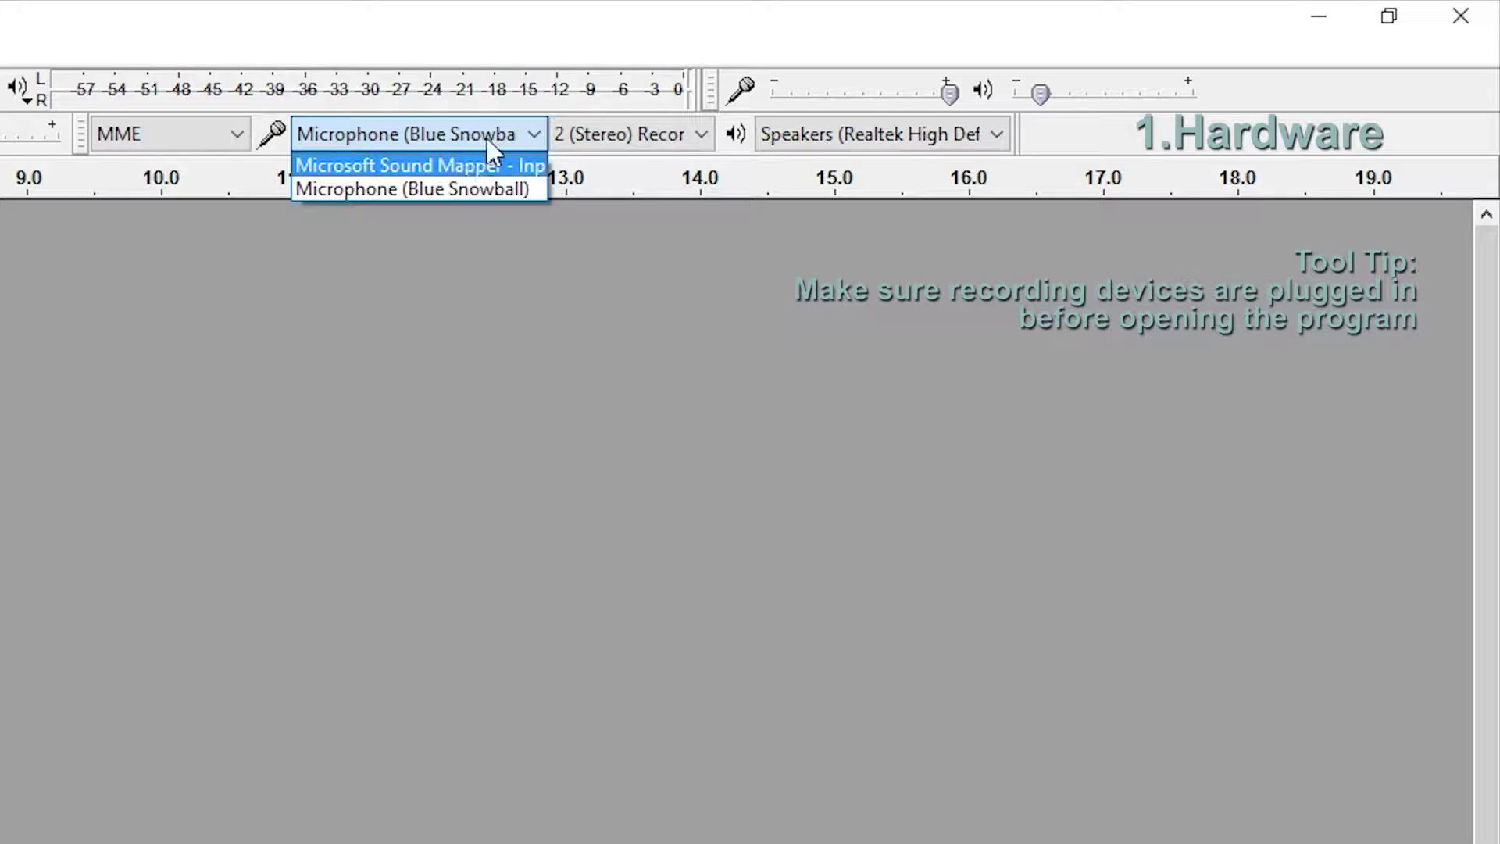
{"action": "left_click", "coordinate": [492, 136]}
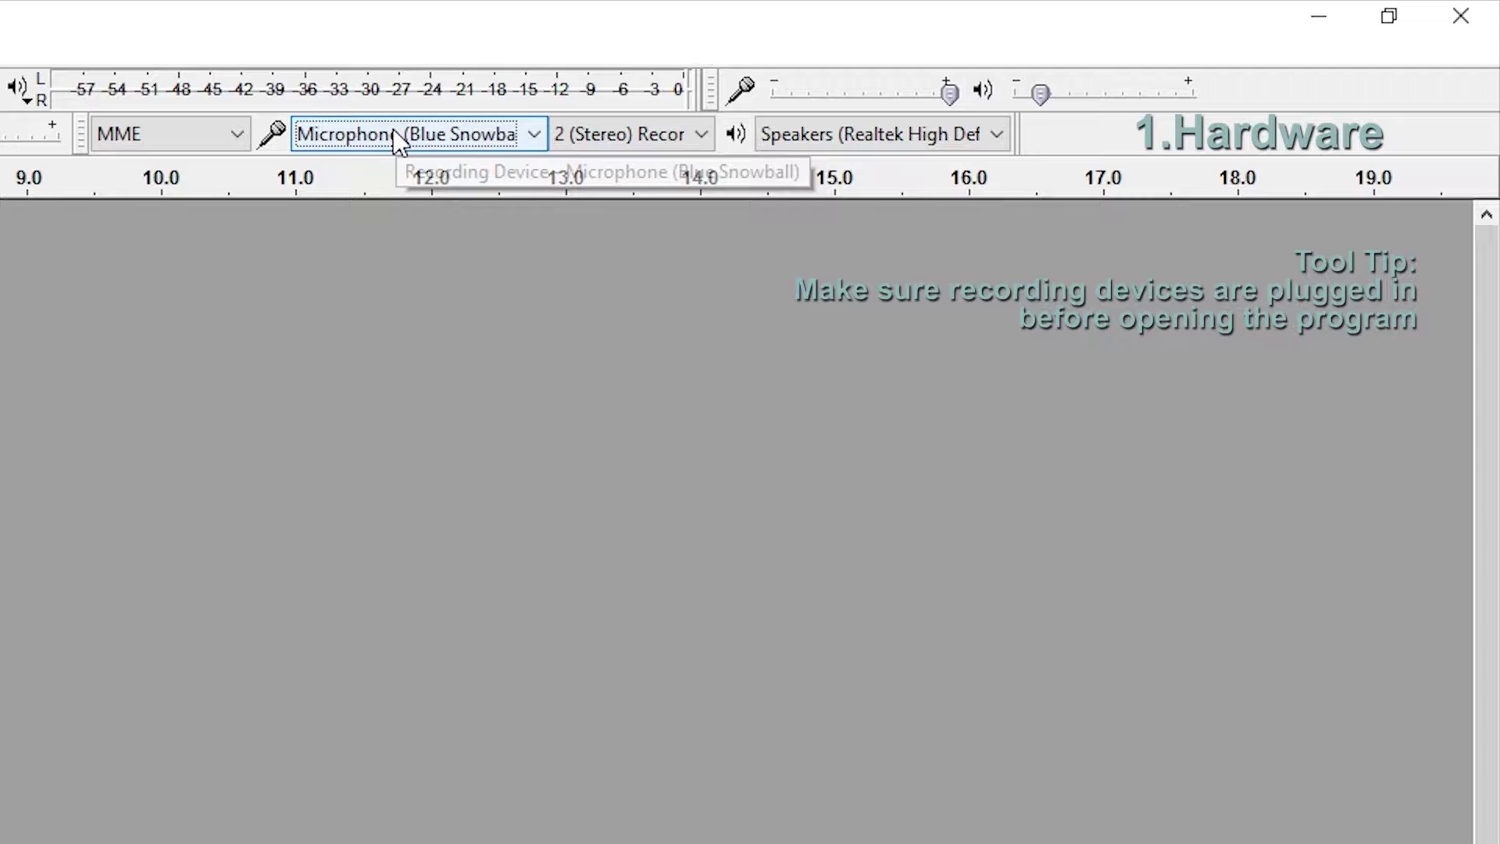
{"action": "left_click", "coordinate": [663, 143]}
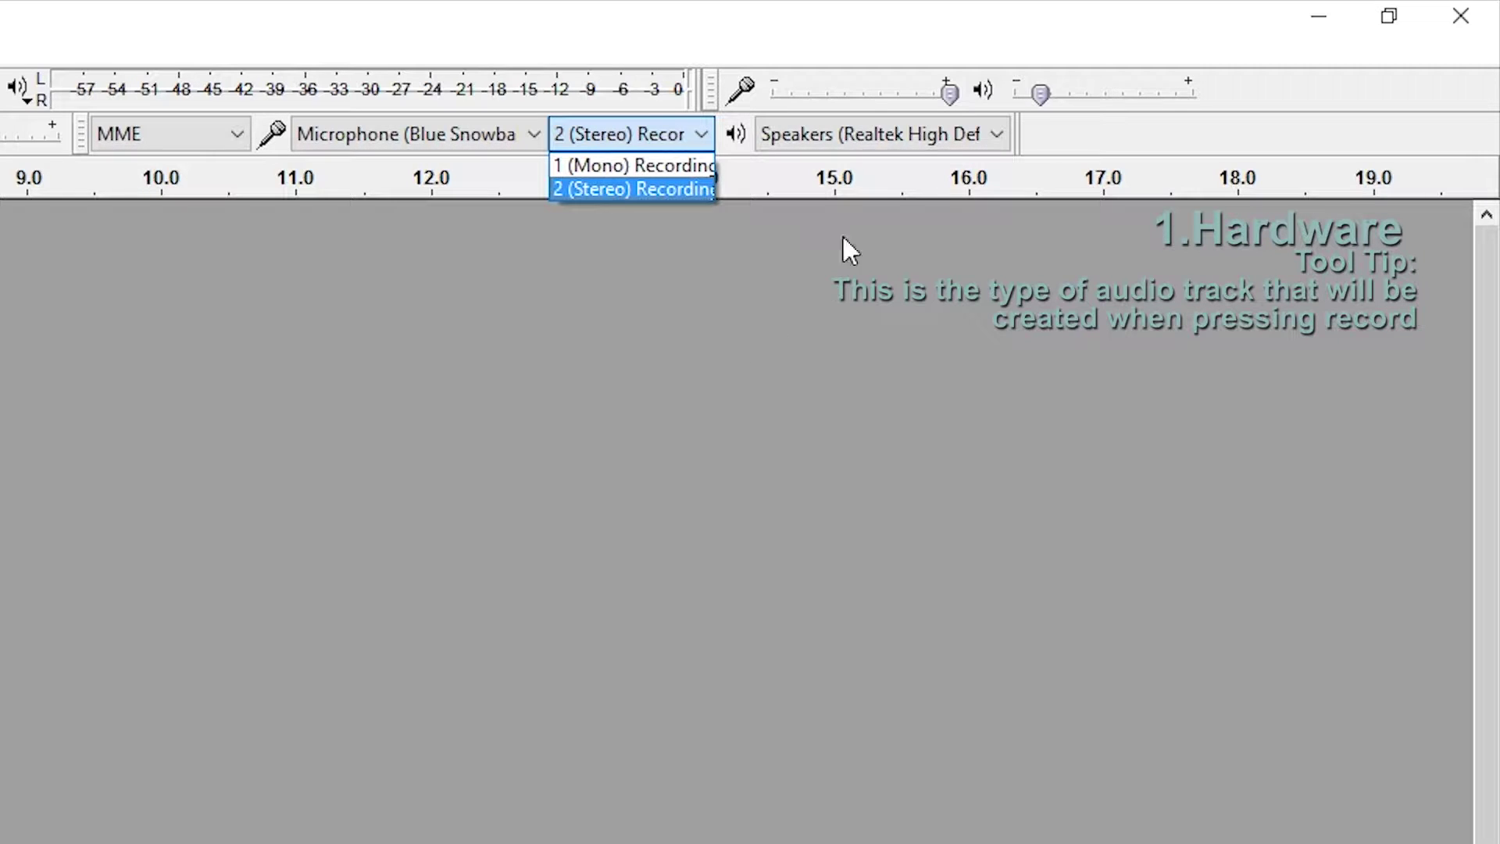
{"action": "left_click", "coordinate": [990, 133]}
{"action": "left_click", "coordinate": [992, 133]}
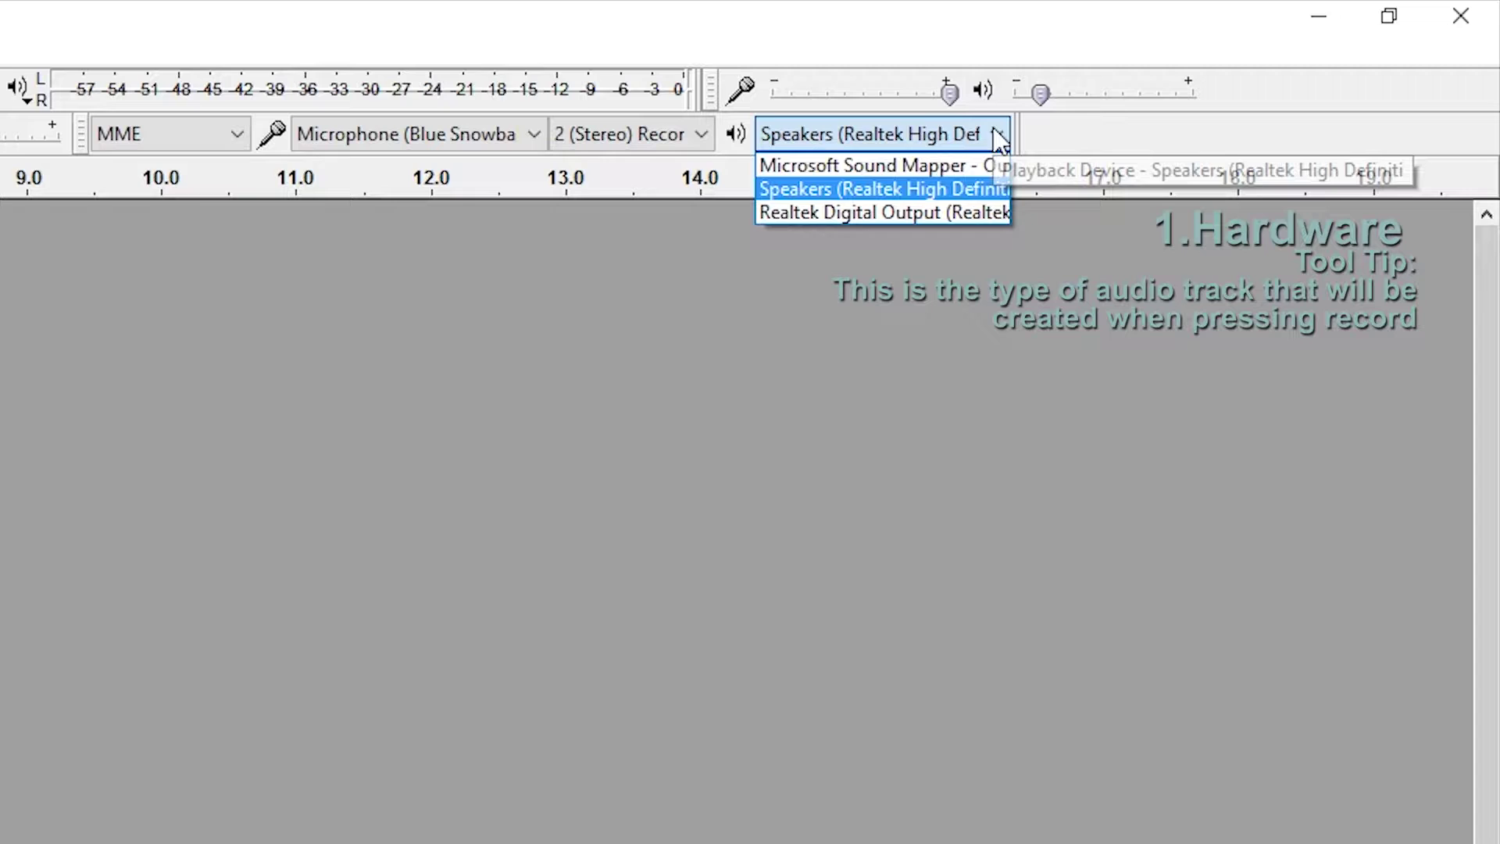
{"action": "left_click", "coordinate": [1016, 259]}
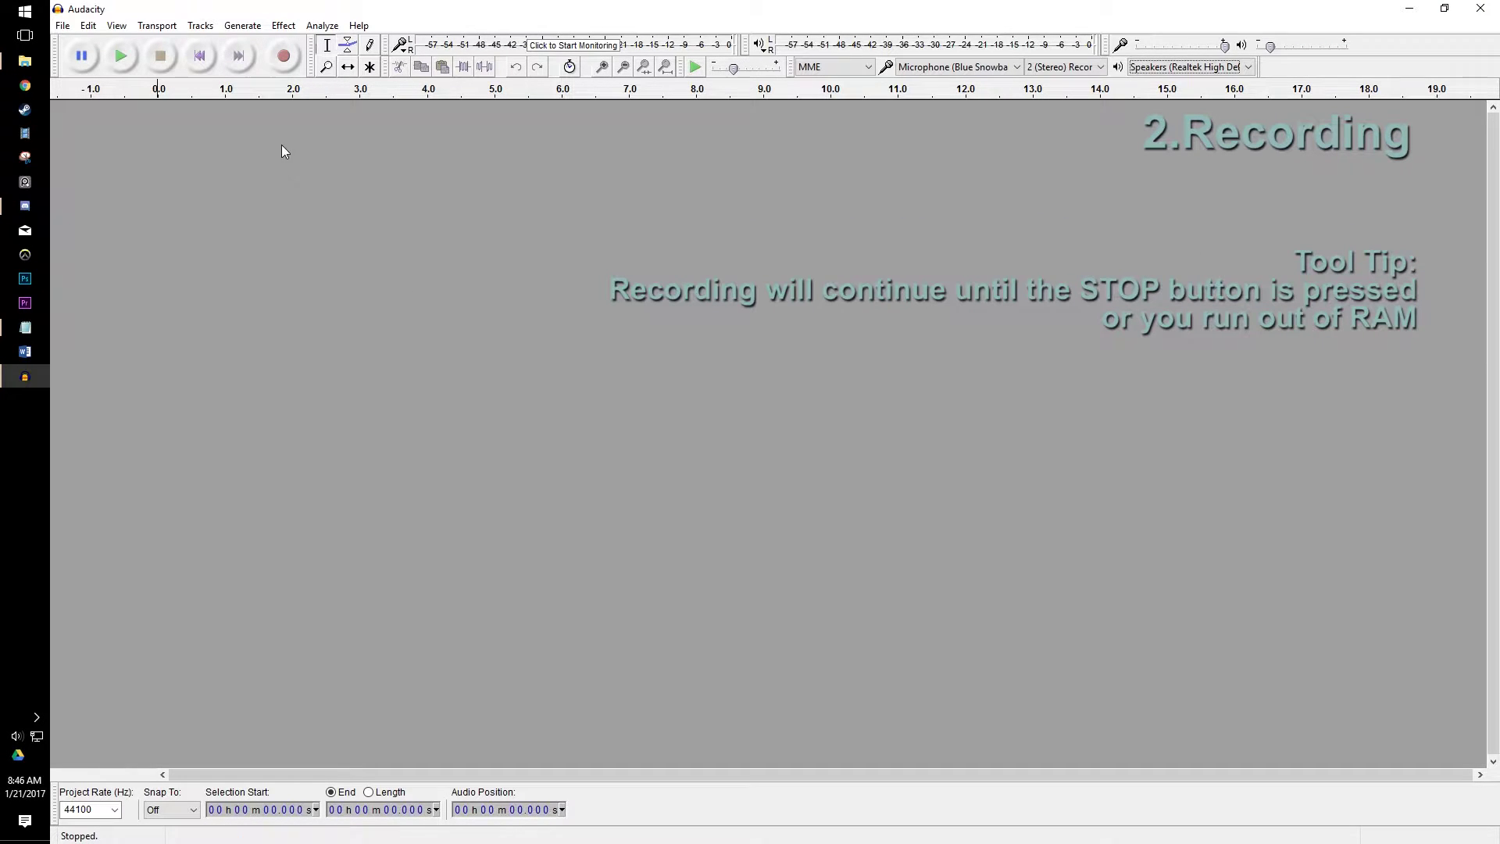
Record about six seconds of stereo speech, then play it back to check it.
{"action": "left_click", "coordinate": [285, 58]}
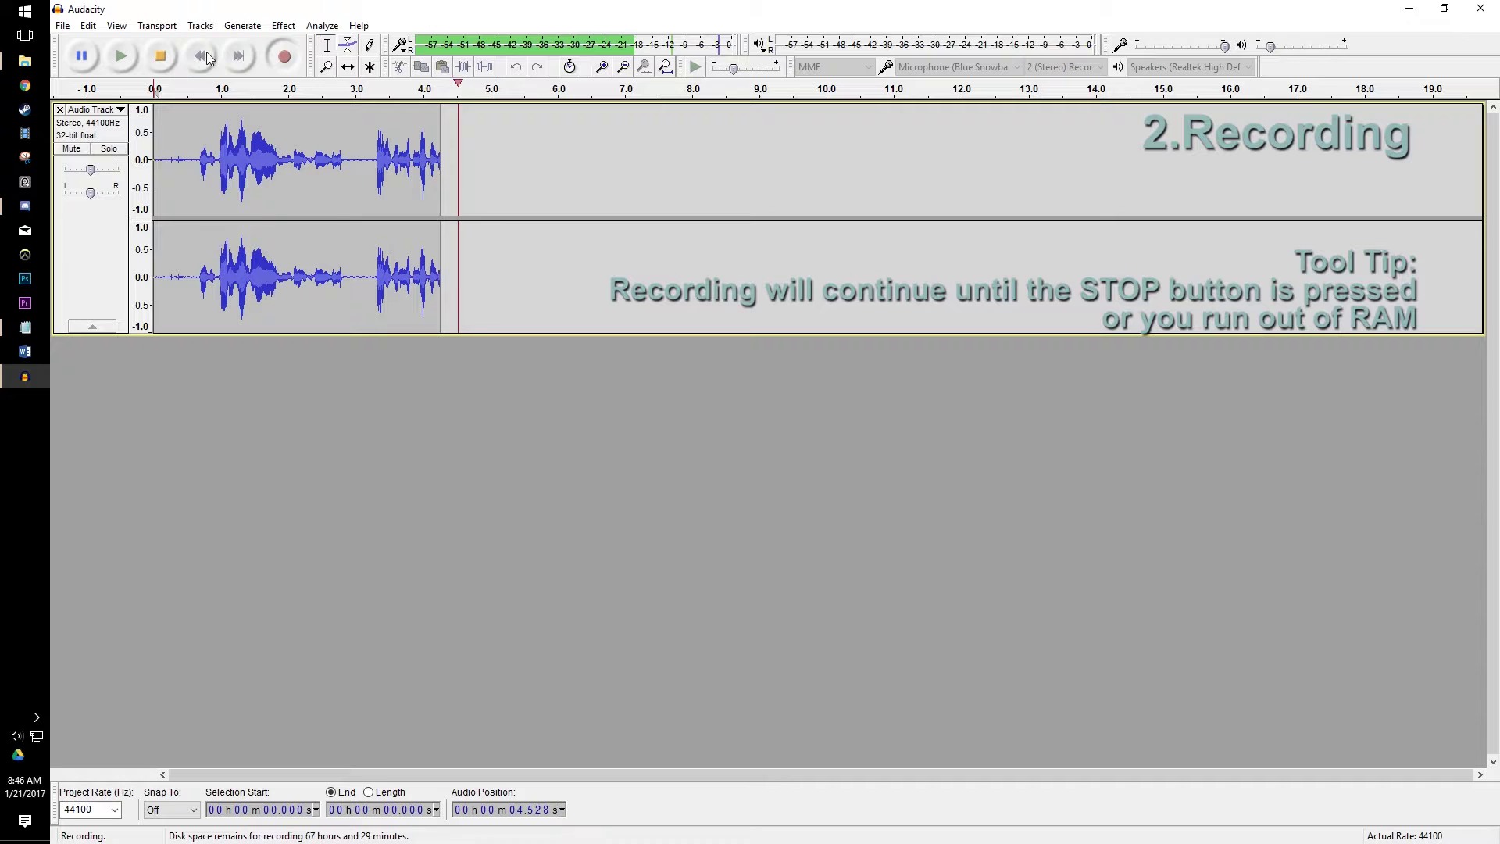
{"action": "left_click", "coordinate": [161, 61]}
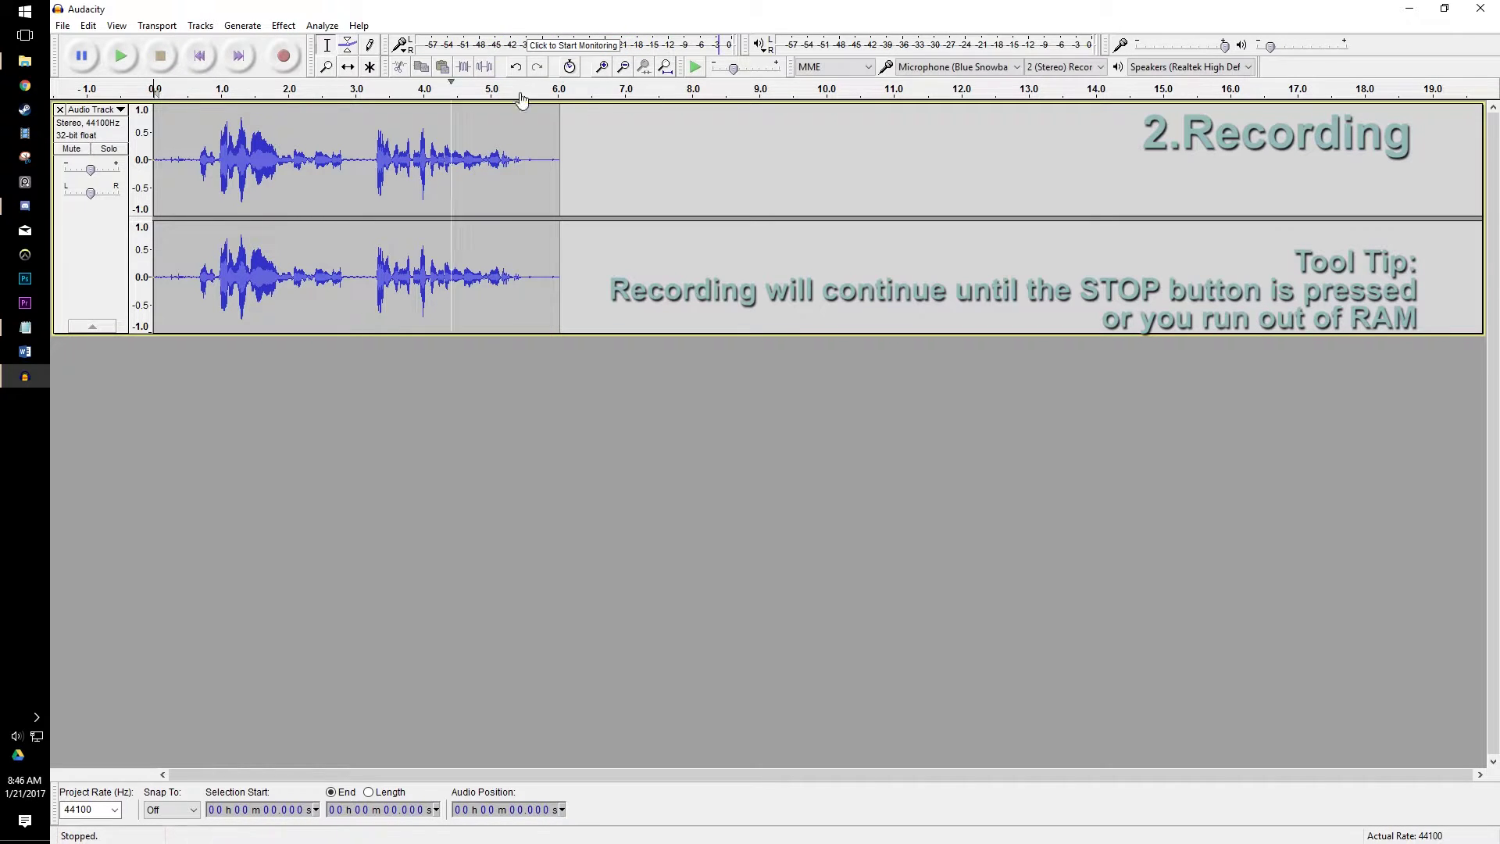
{"action": "left_click", "coordinate": [121, 57]}
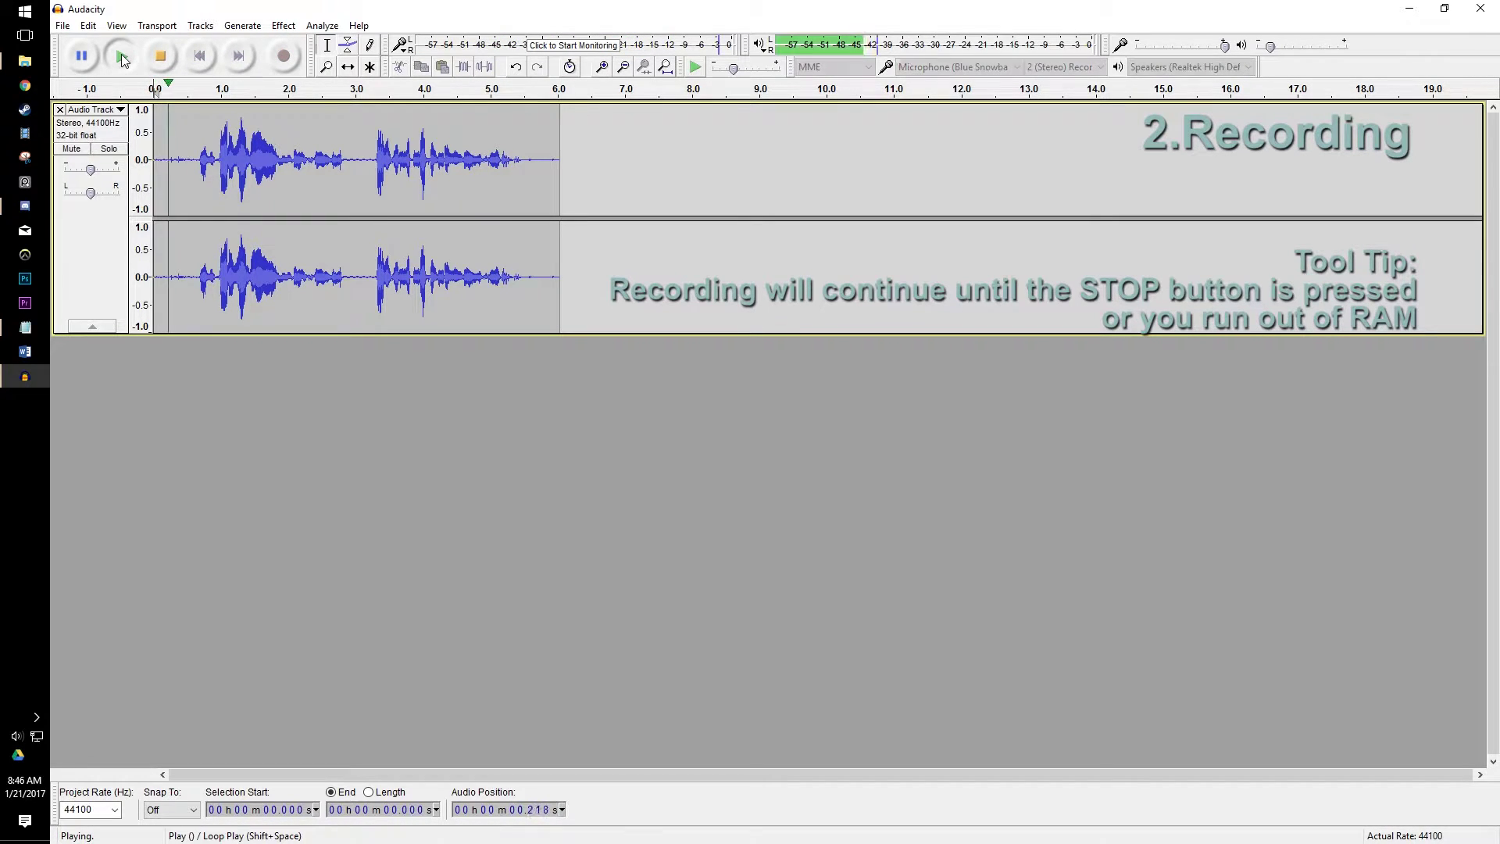
{"action": "key", "text": "space"}
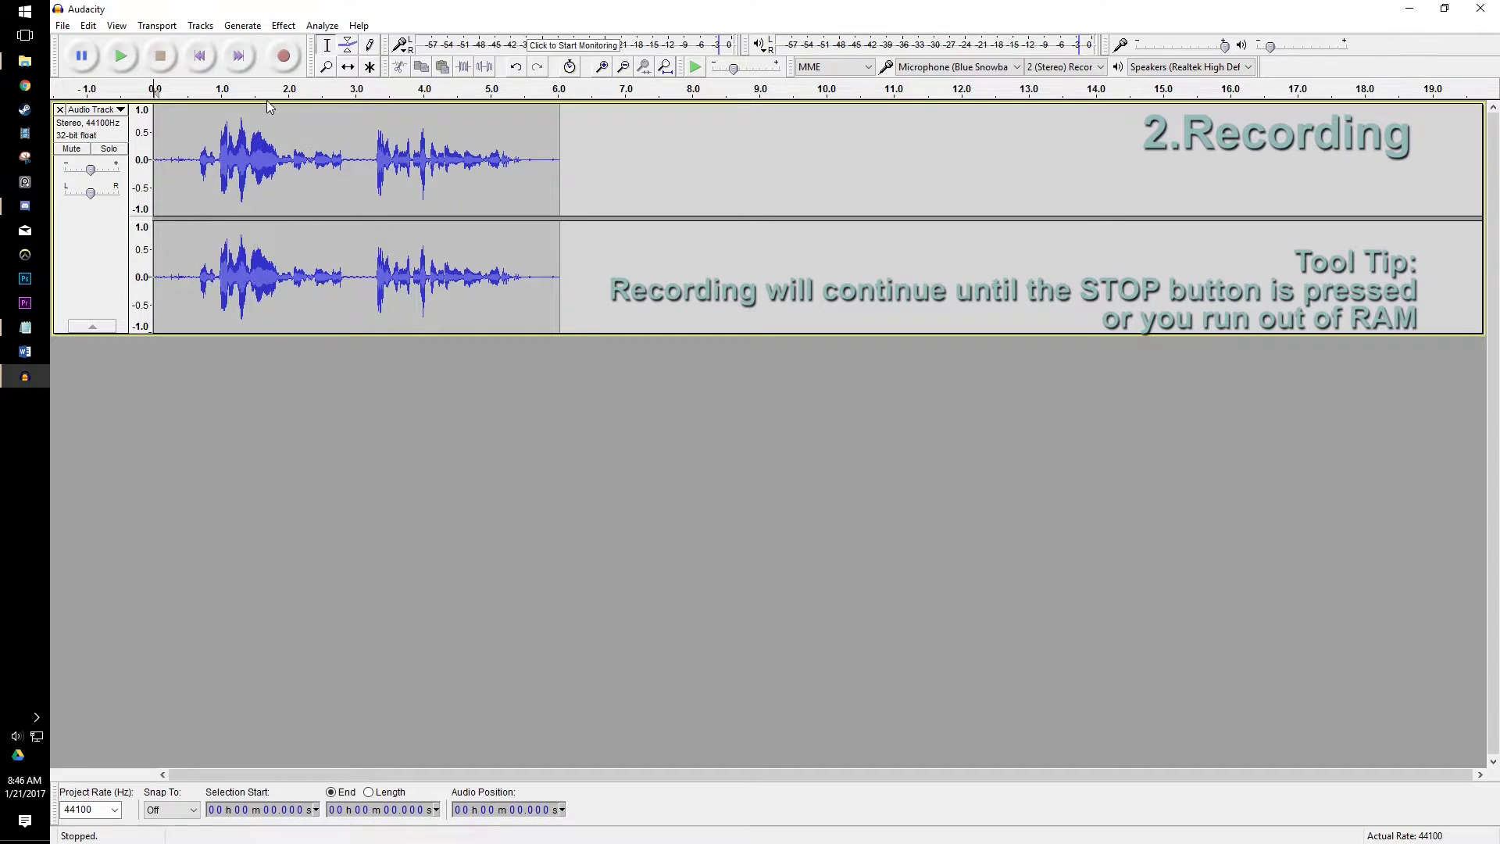
{"action": "left_click", "coordinate": [286, 55]}
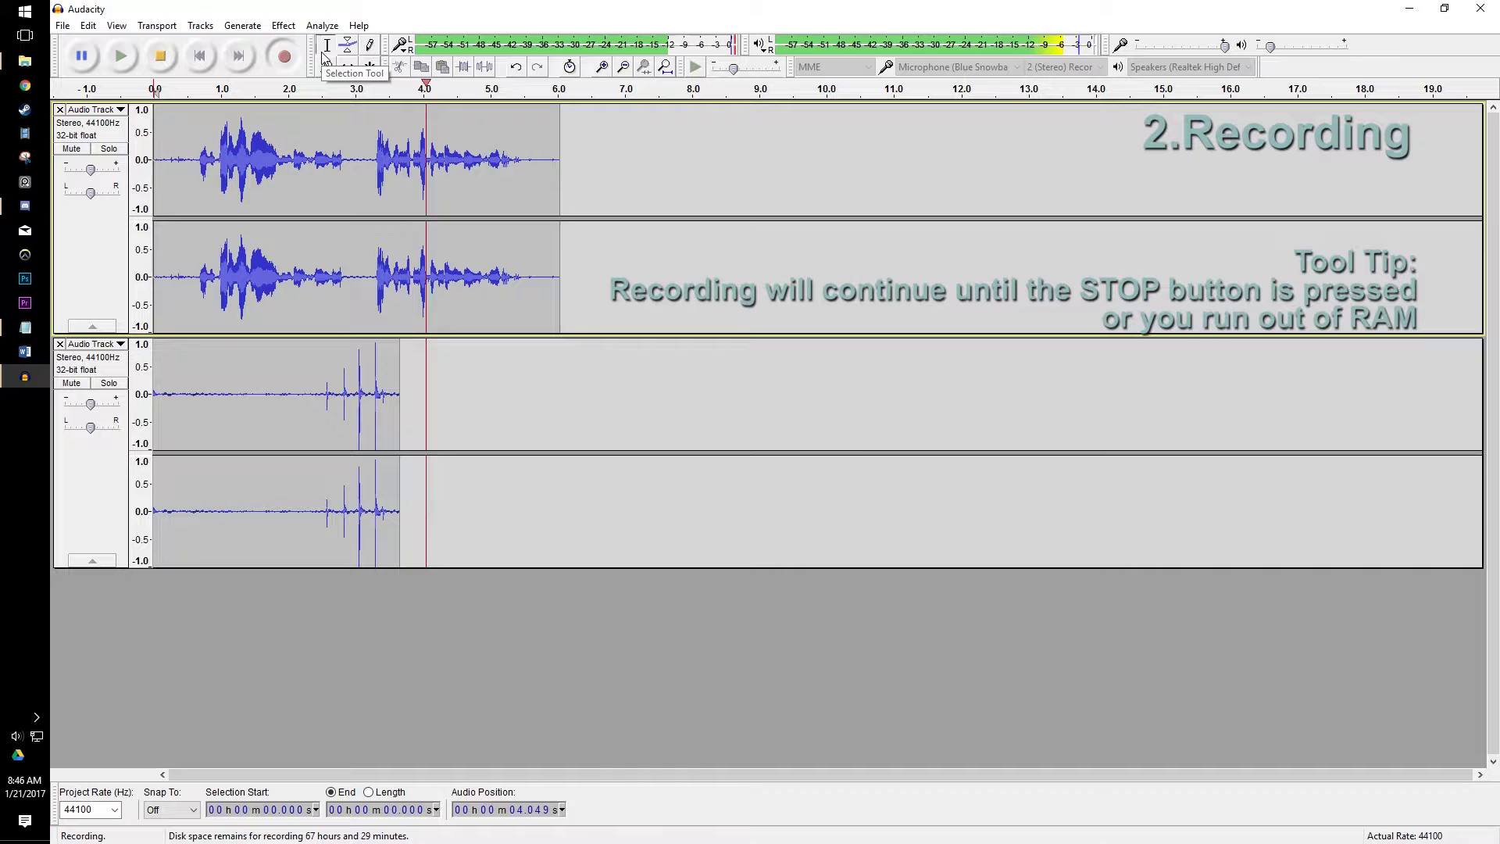
{"action": "left_click", "coordinate": [160, 58]}
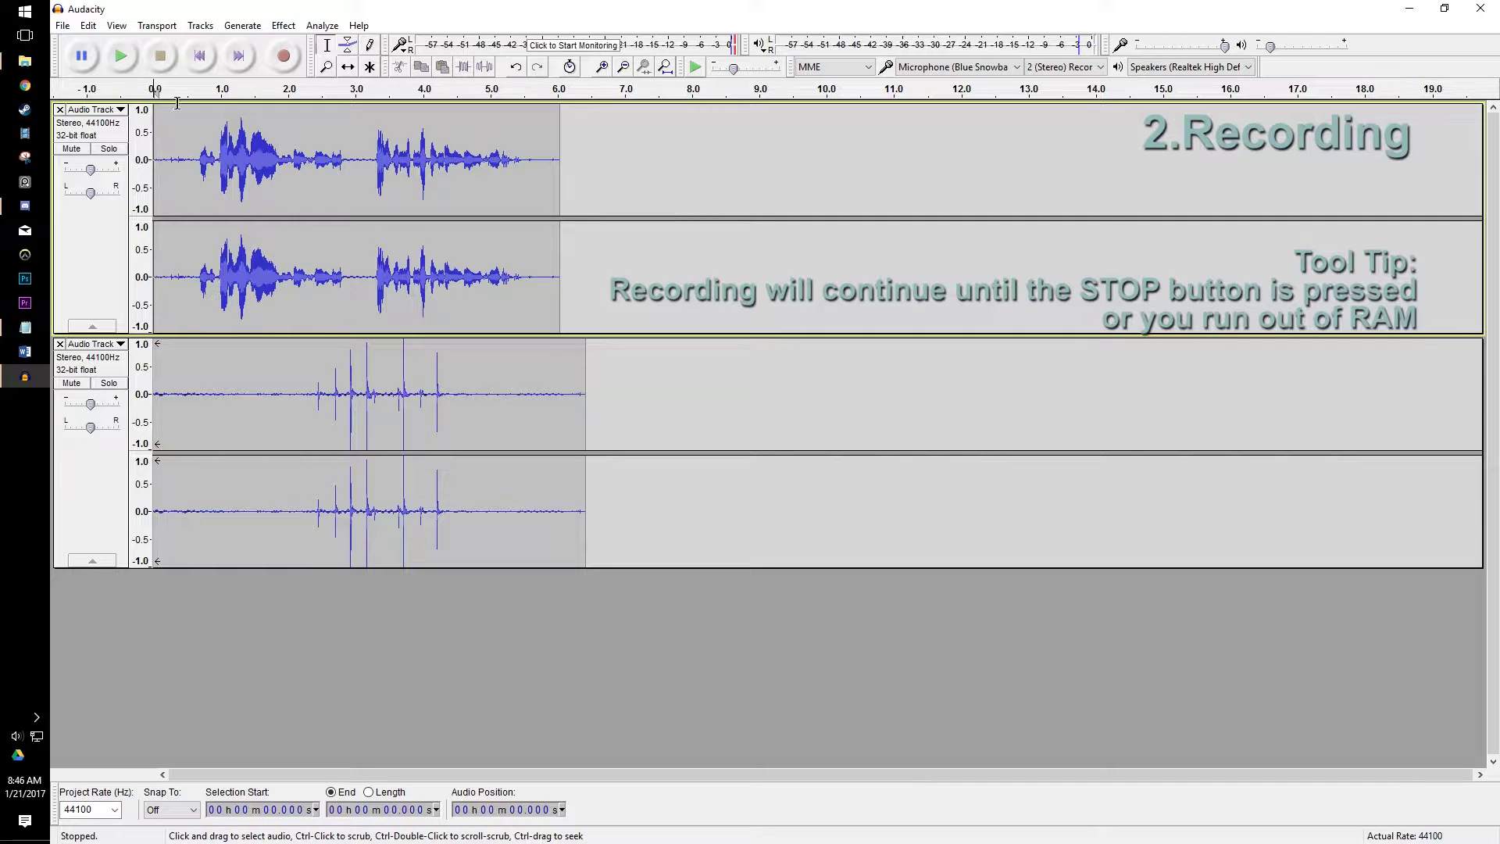
{"action": "left_click", "coordinate": [130, 56]}
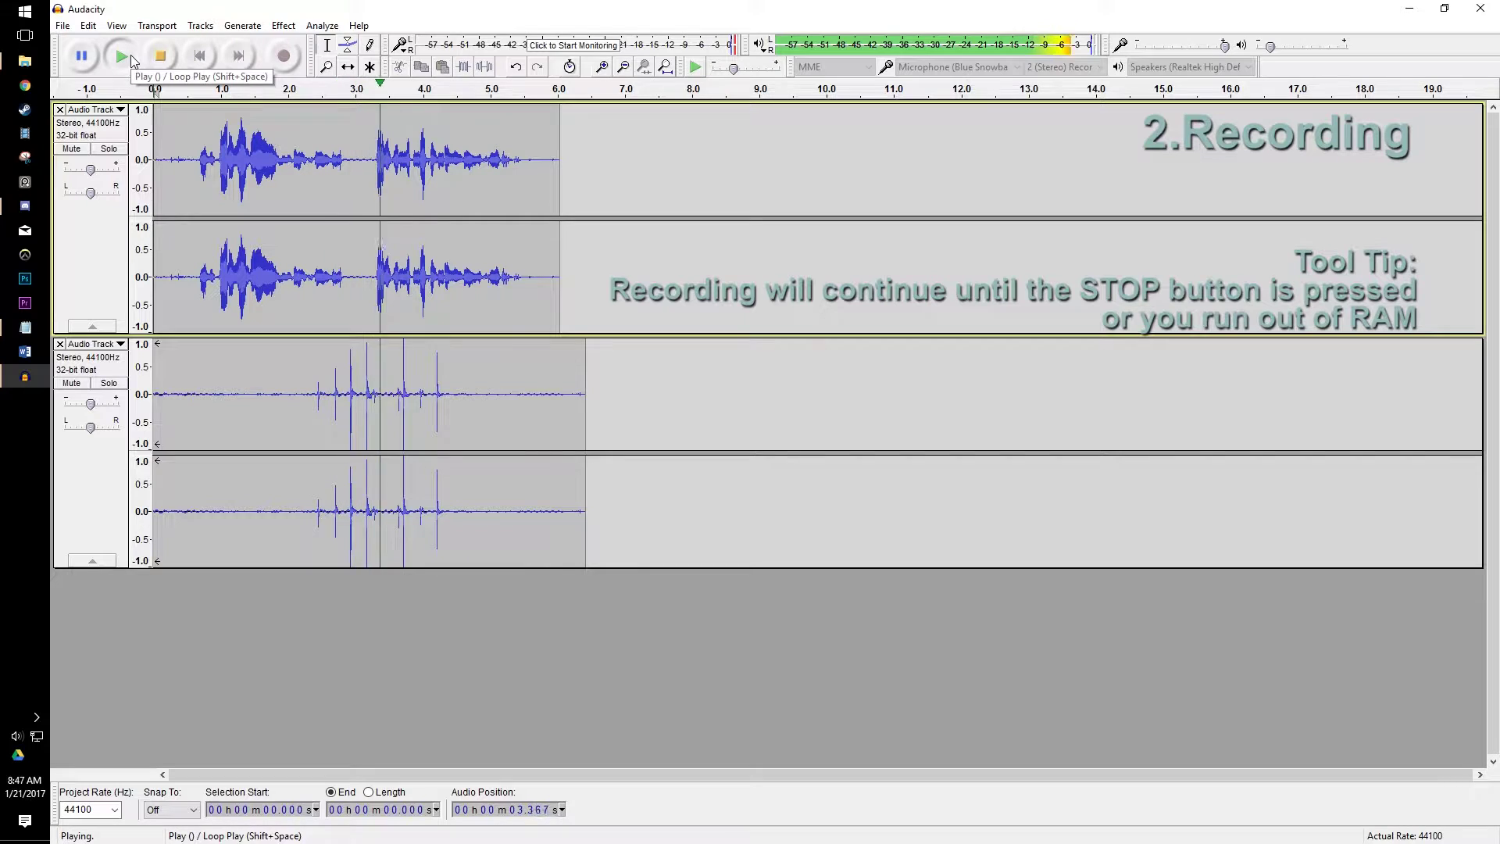
{"action": "left_click", "coordinate": [161, 55]}
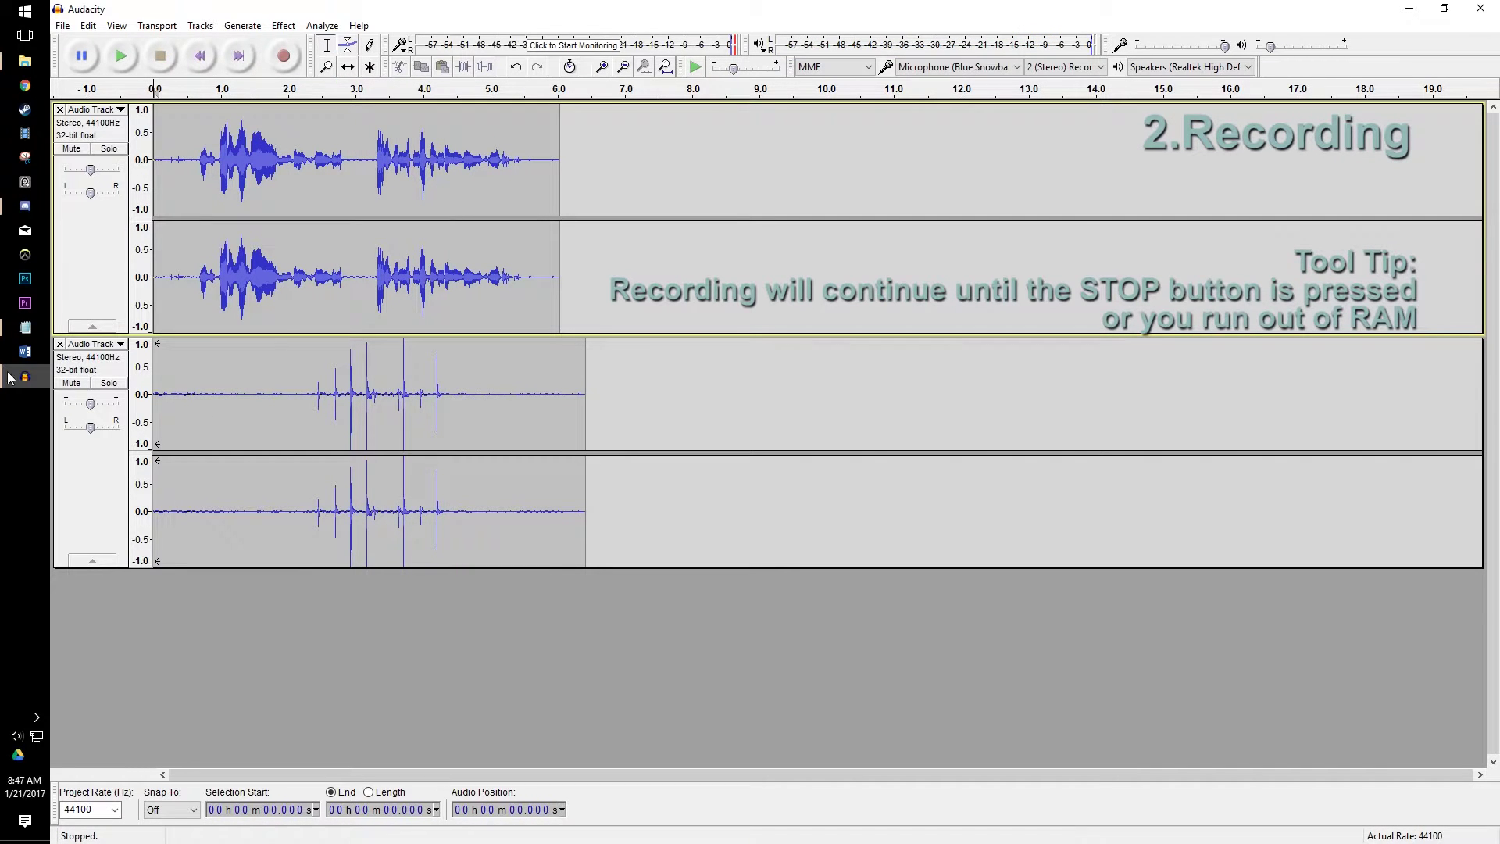
{"action": "left_click", "coordinate": [59, 344]}
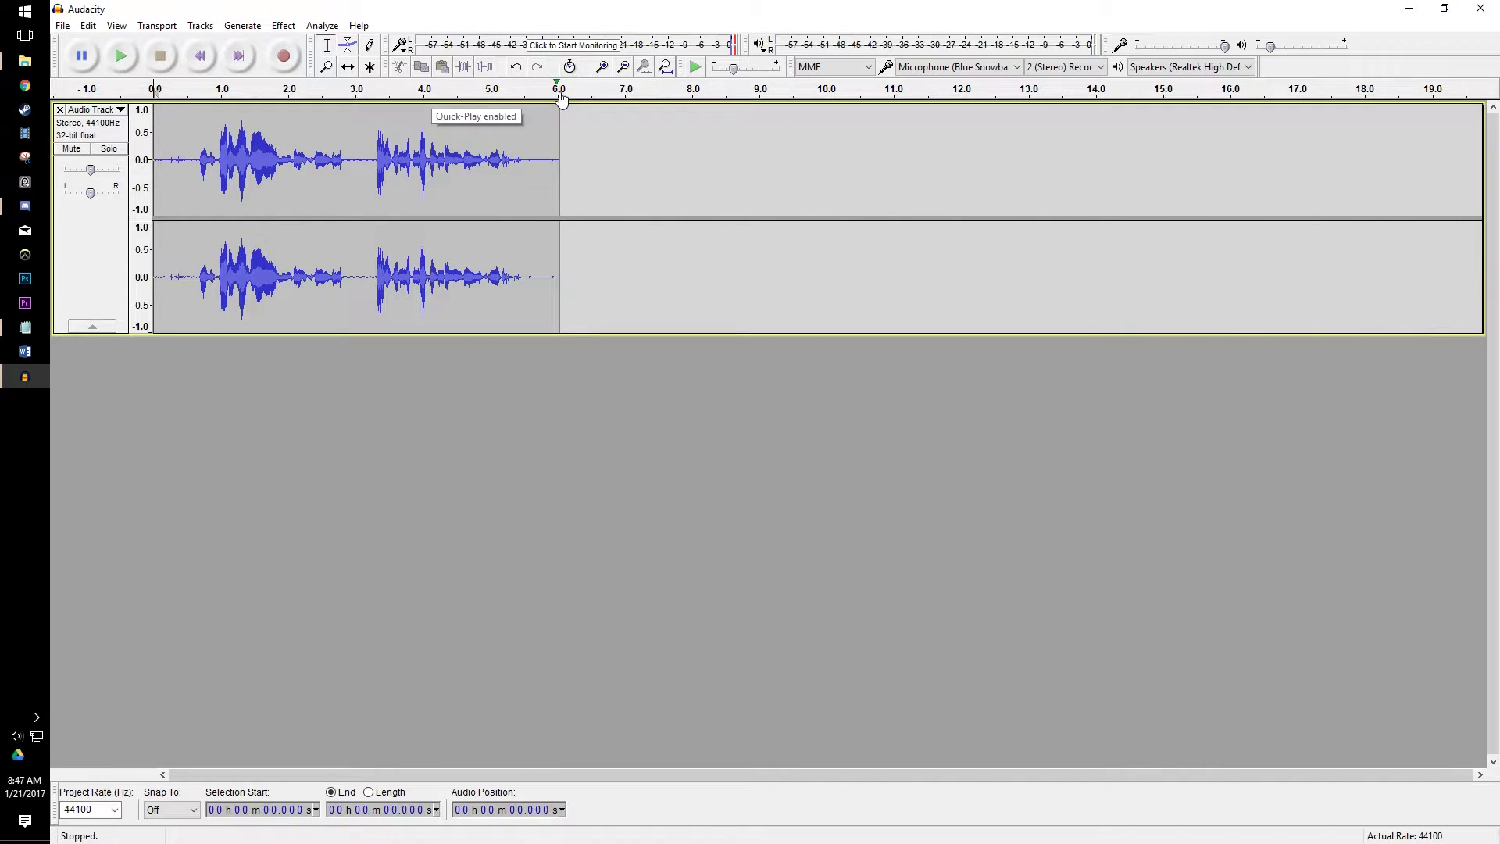
Place the edit point at 6.04 s and record a second stereo voice take from there.
{"action": "left_click", "coordinate": [560, 121]}
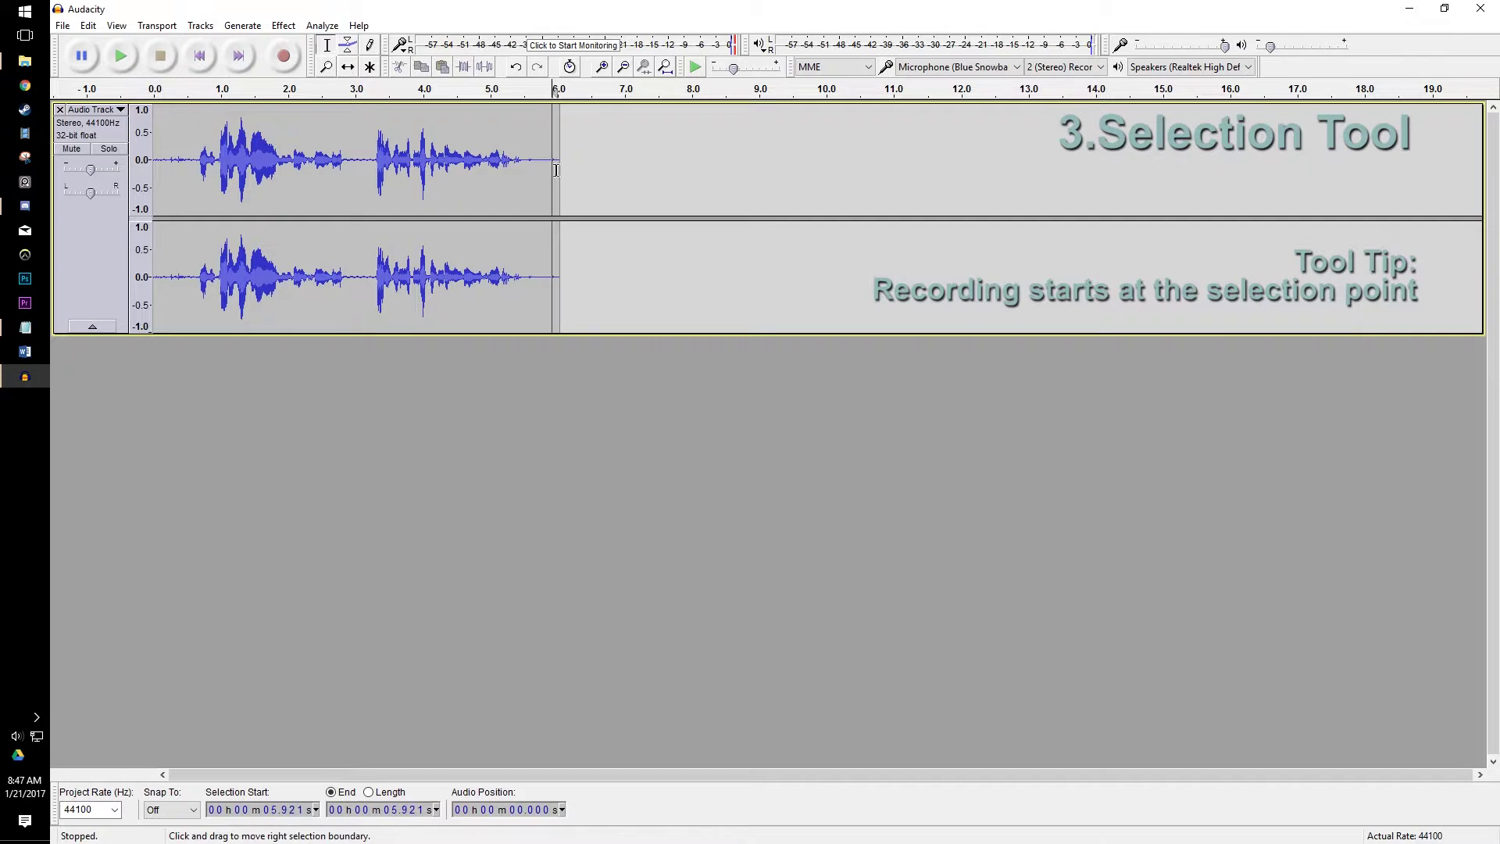
{"action": "left_click", "coordinate": [576, 180]}
{"action": "left_click", "coordinate": [560, 194]}
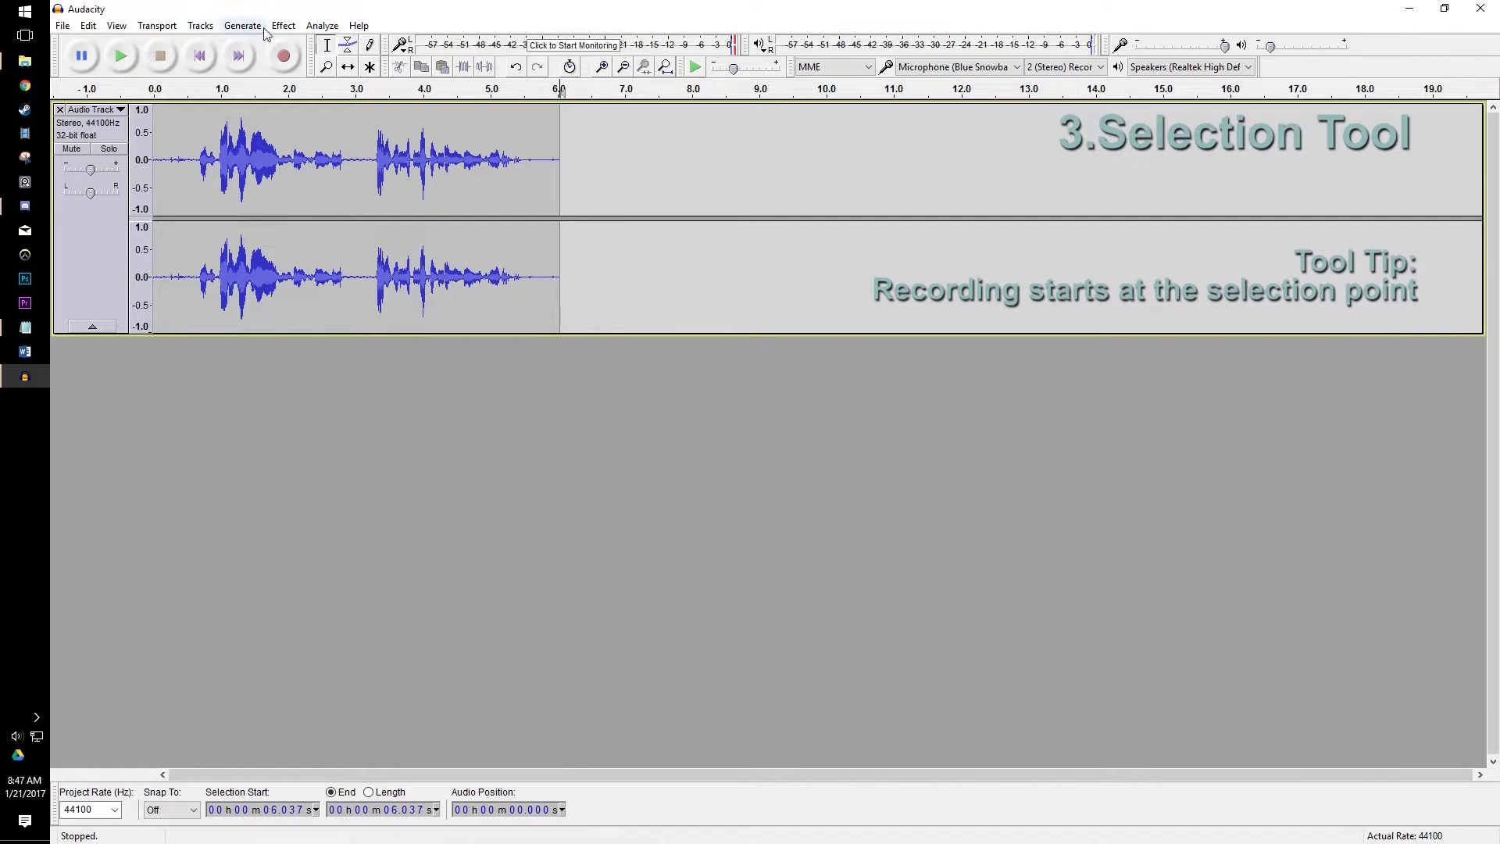
{"action": "left_click", "coordinate": [286, 57]}
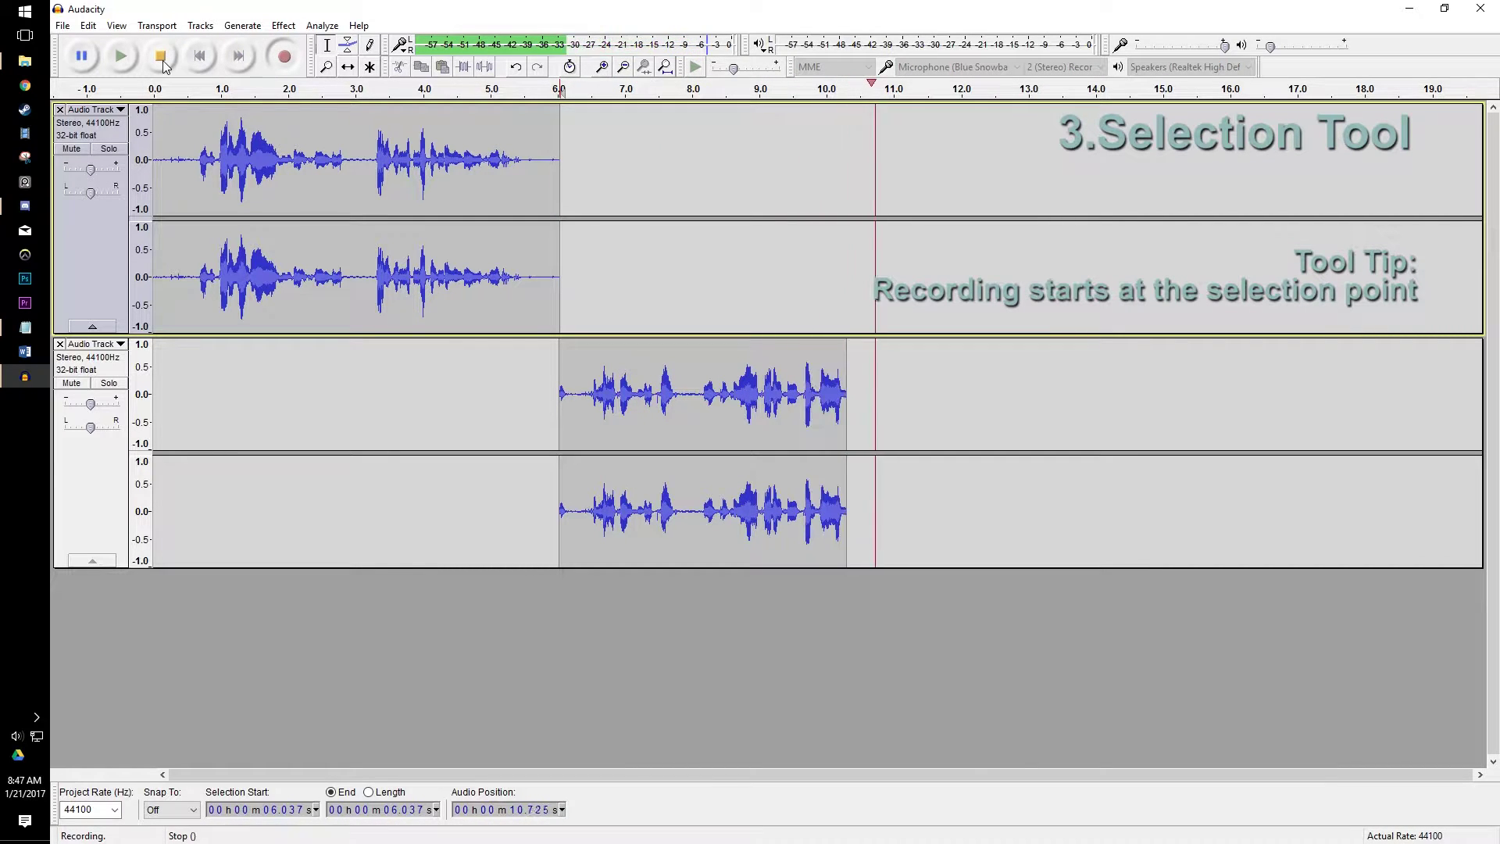
{"action": "key", "text": "space"}
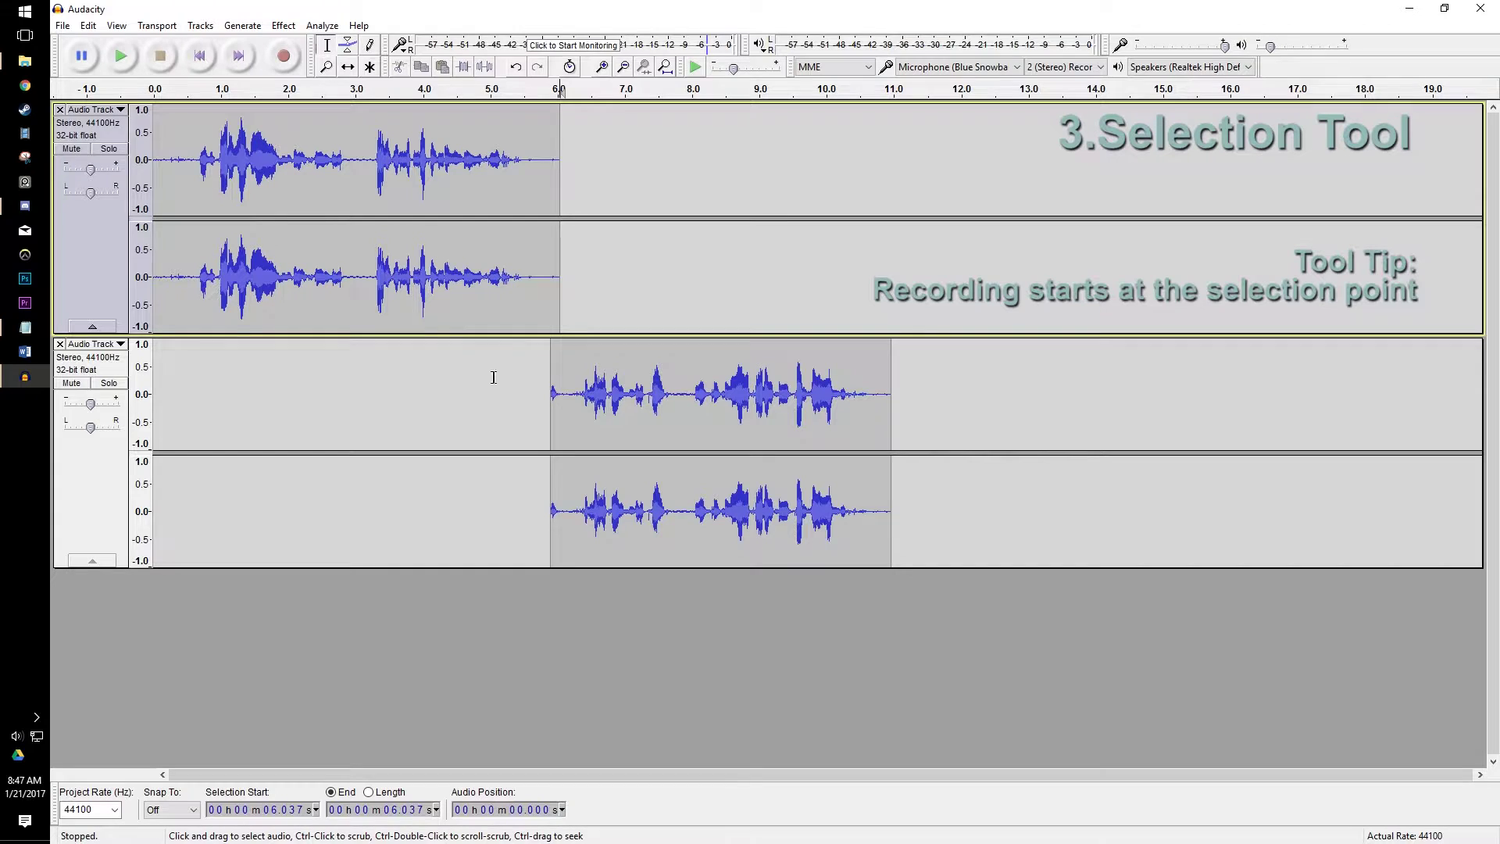
{"action": "left_click_drag", "start_coordinate": [543, 355], "coordinate": [558, 358]}
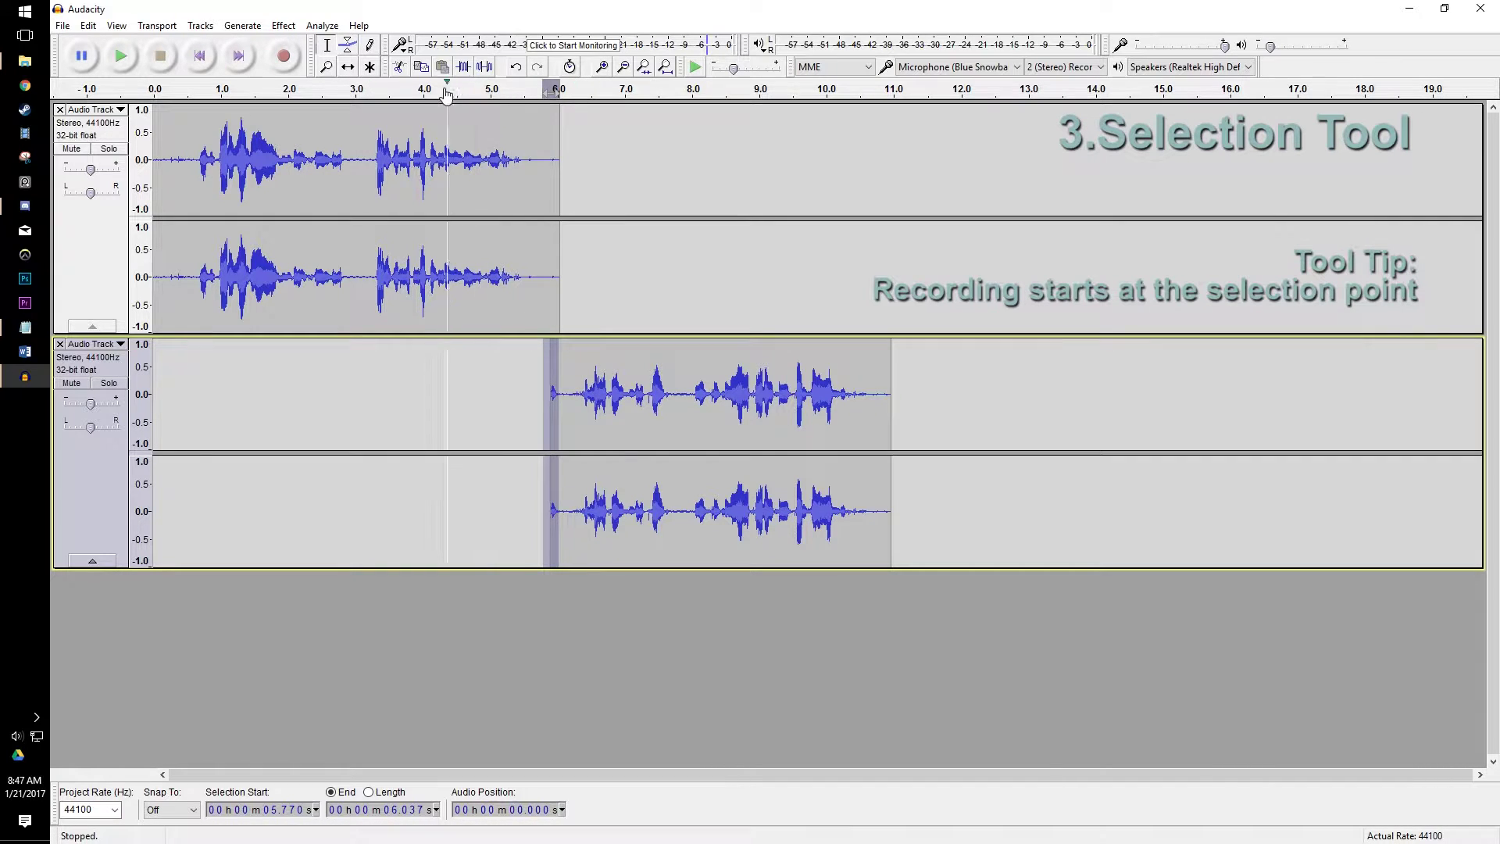
{"action": "left_click", "coordinate": [400, 69]}
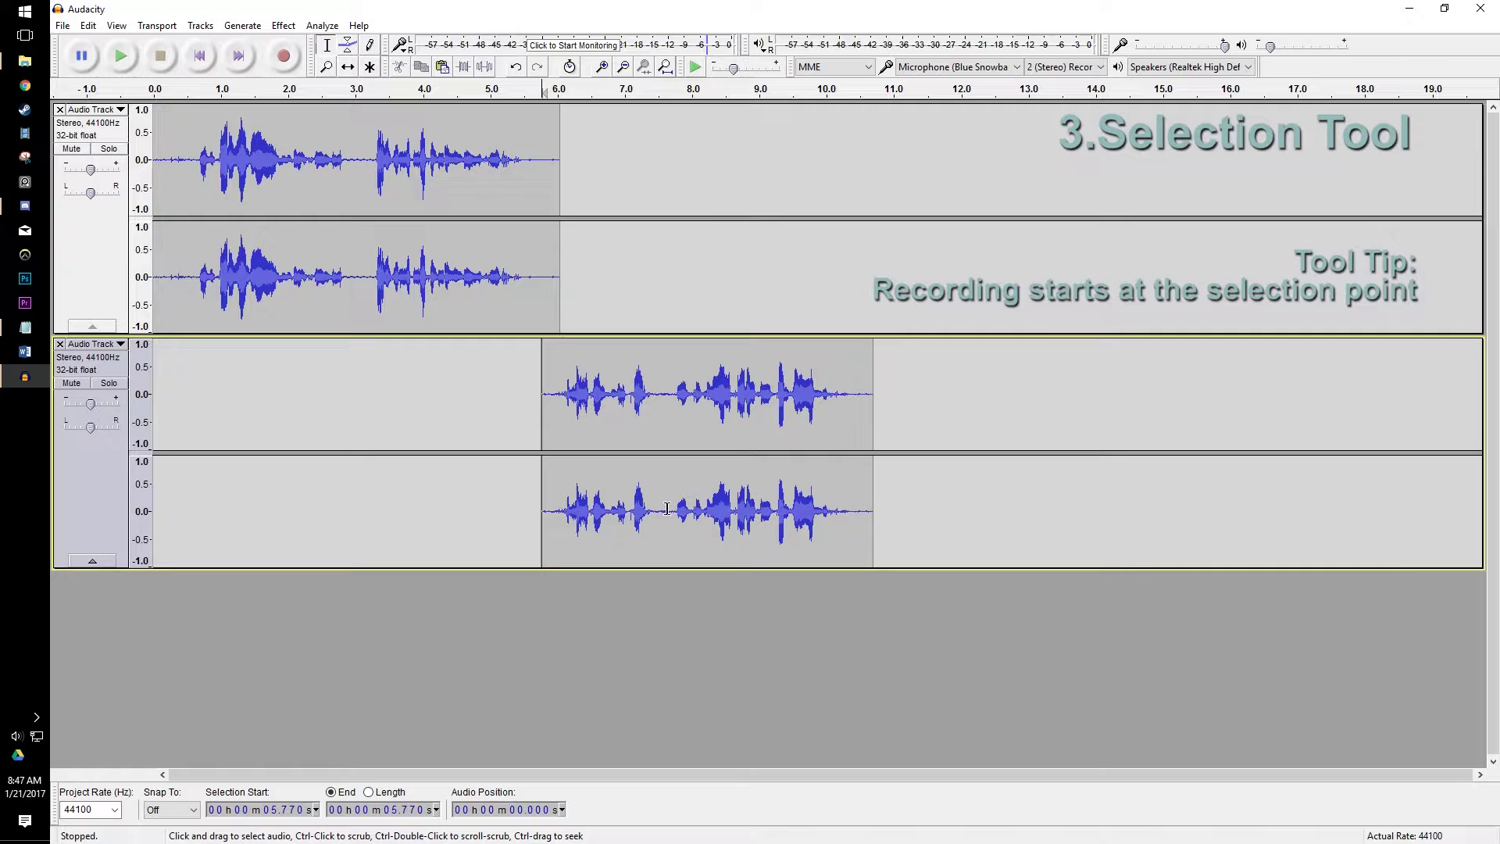
{"action": "key", "text": "ctrl+z"}
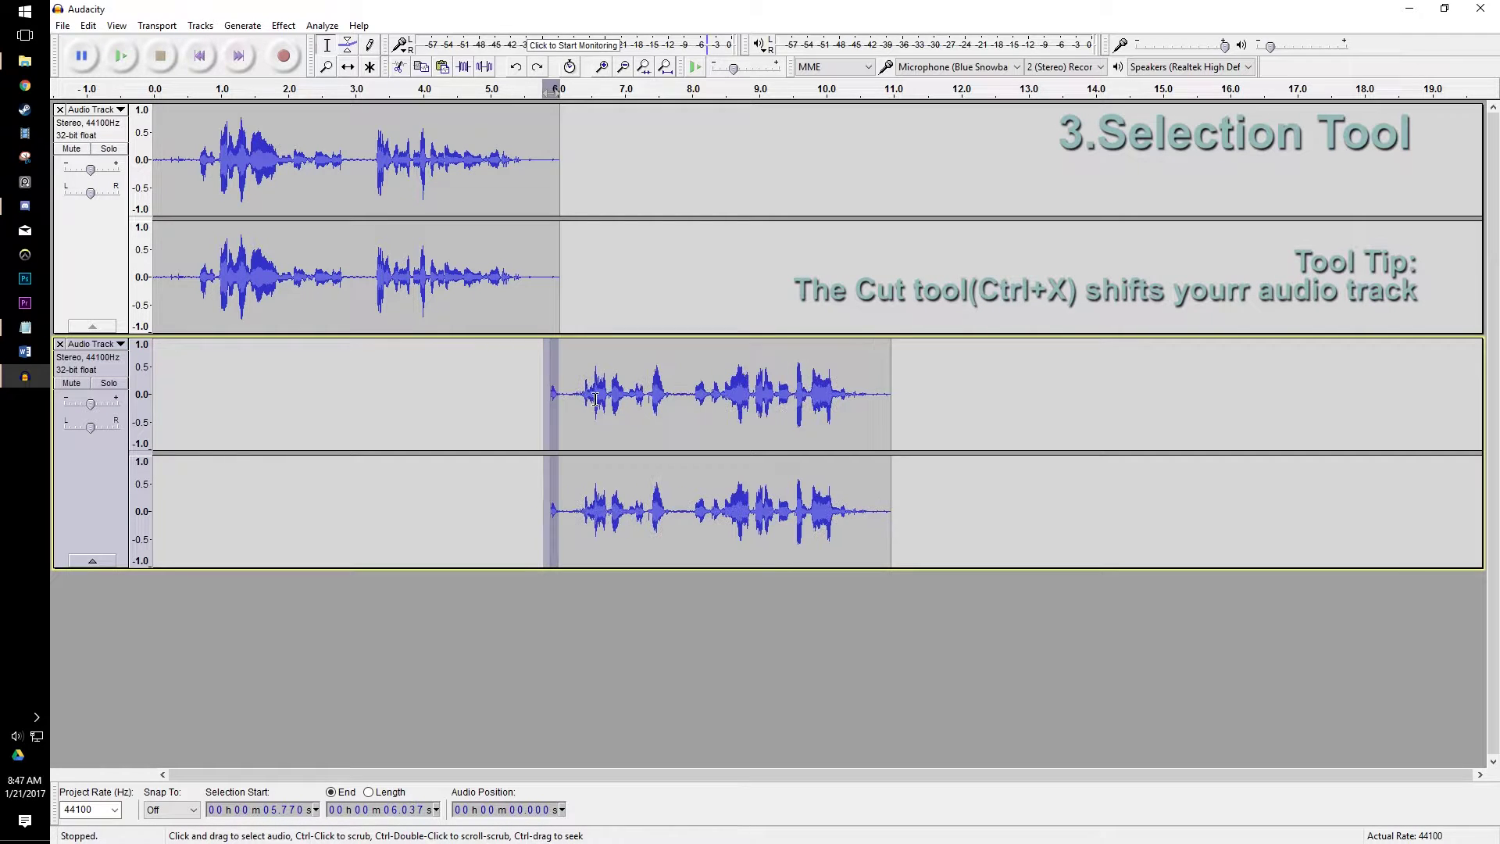
{"action": "left_click", "coordinate": [485, 68]}
{"action": "left_click", "coordinate": [525, 394]}
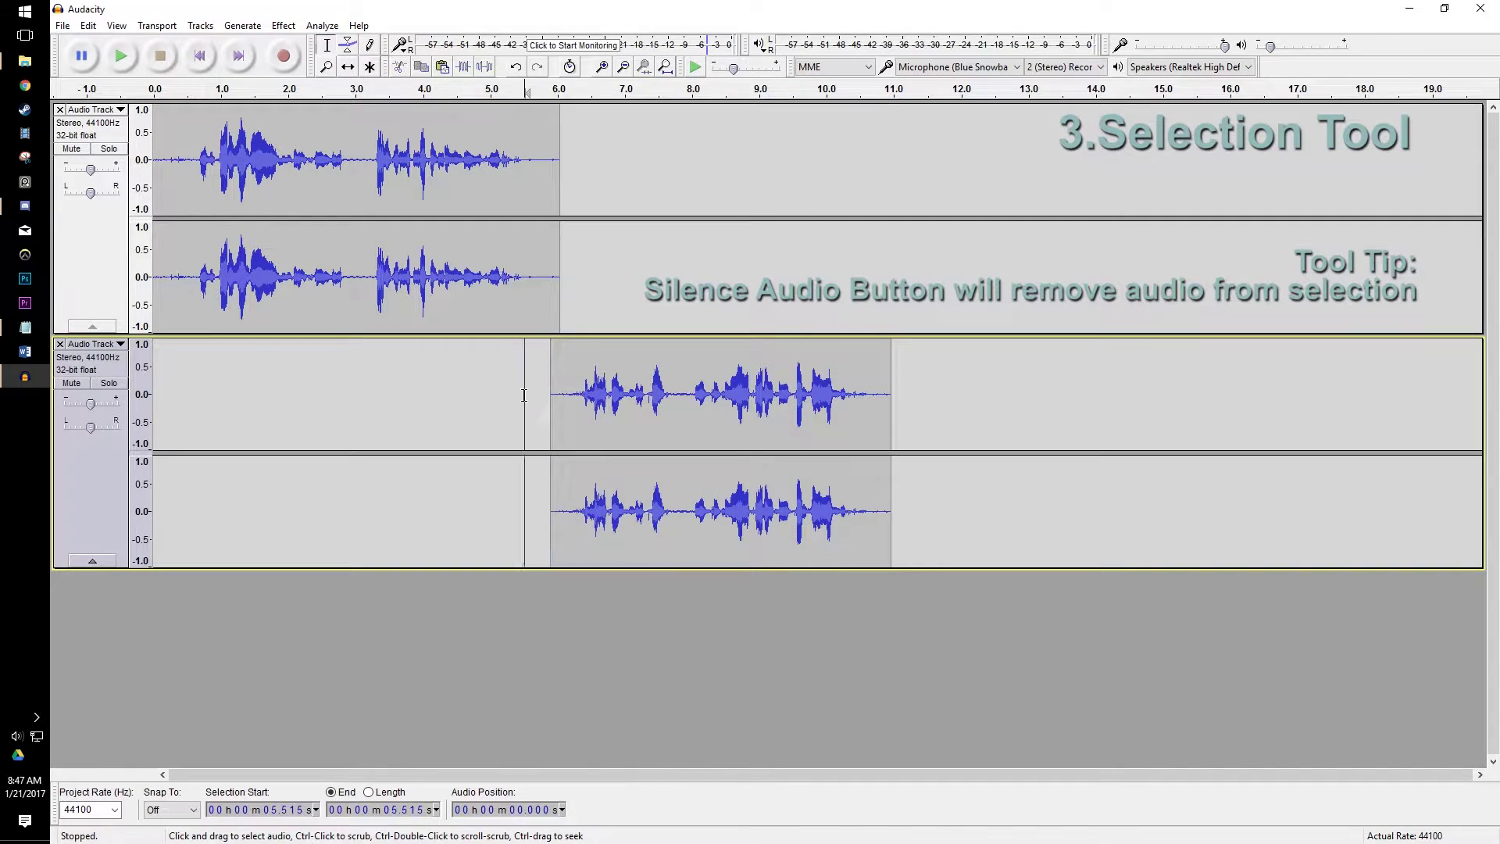
{"action": "left_click_drag", "start_coordinate": [524, 395], "coordinate": [567, 396]}
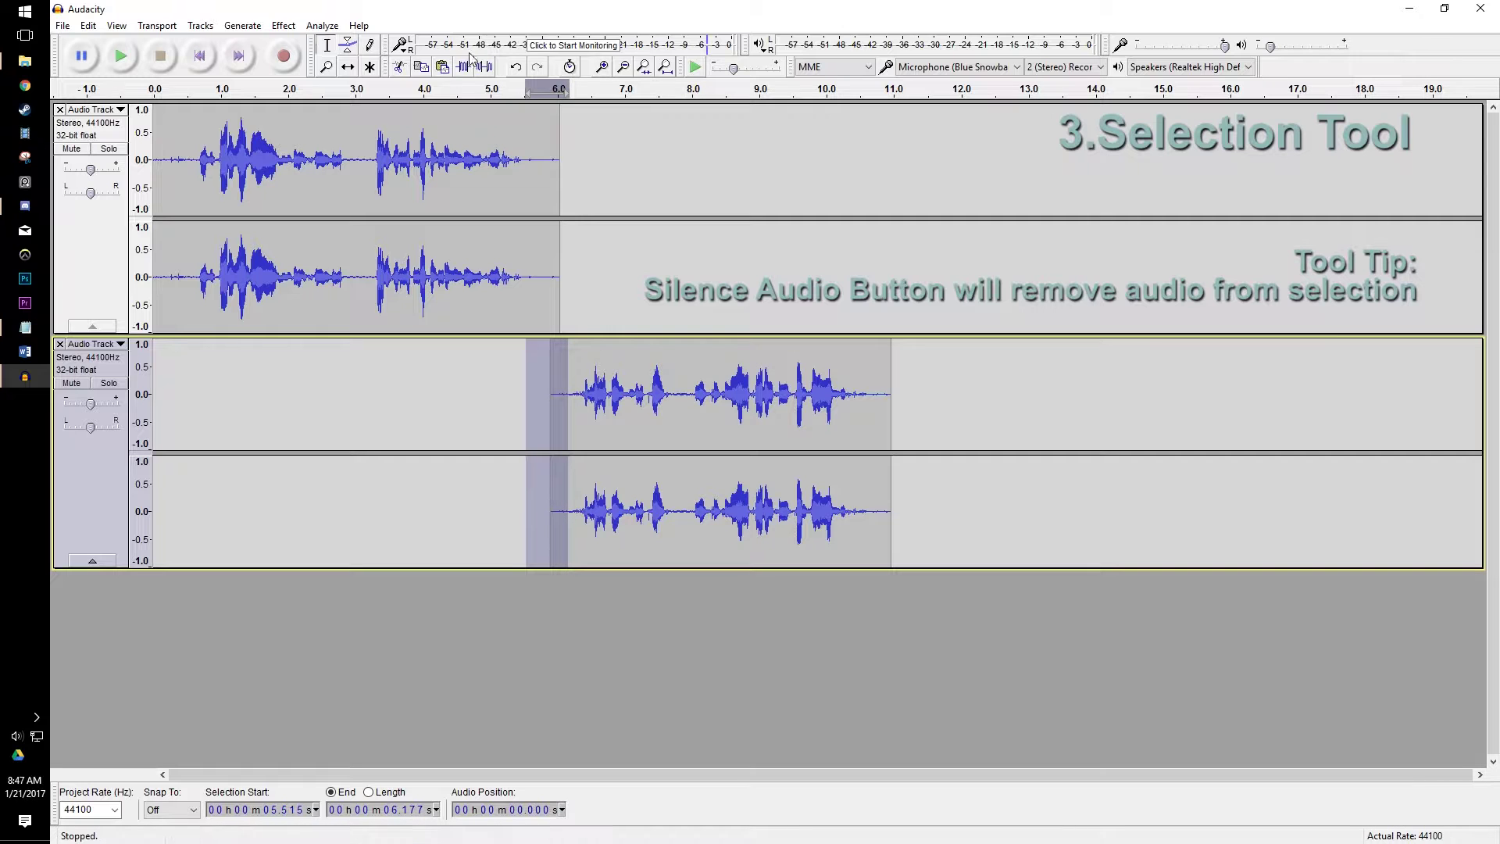
{"action": "left_click_drag", "start_coordinate": [582, 178], "coordinate": [524, 174]}
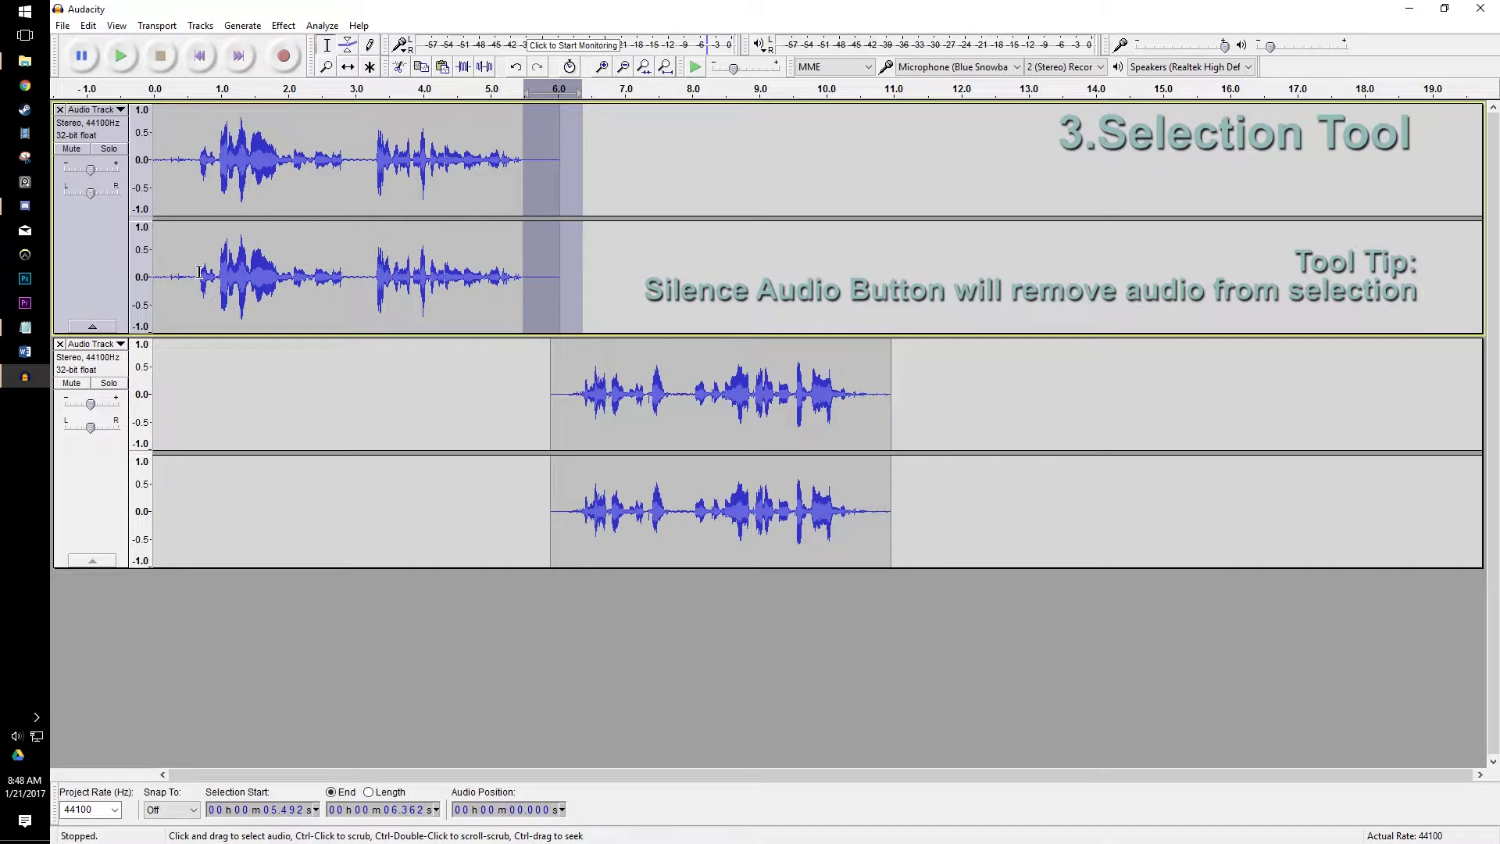
{"action": "left_click_drag", "start_coordinate": [200, 271], "coordinate": [153, 271]}
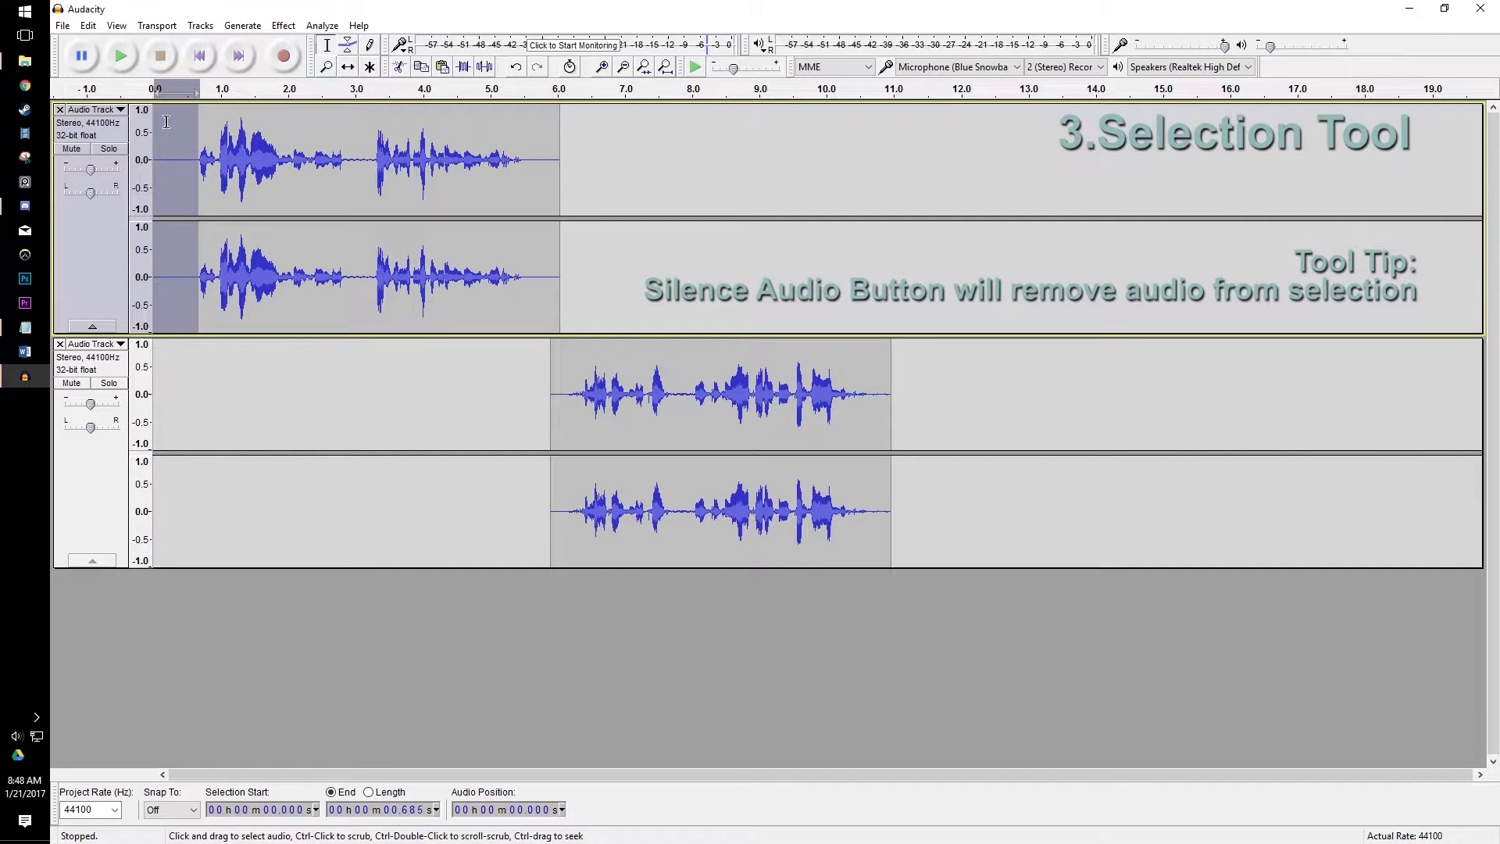
Delete an unwanted third recording and select track one from 3.17 to 5.63 s.
{"action": "left_click", "coordinate": [285, 61]}
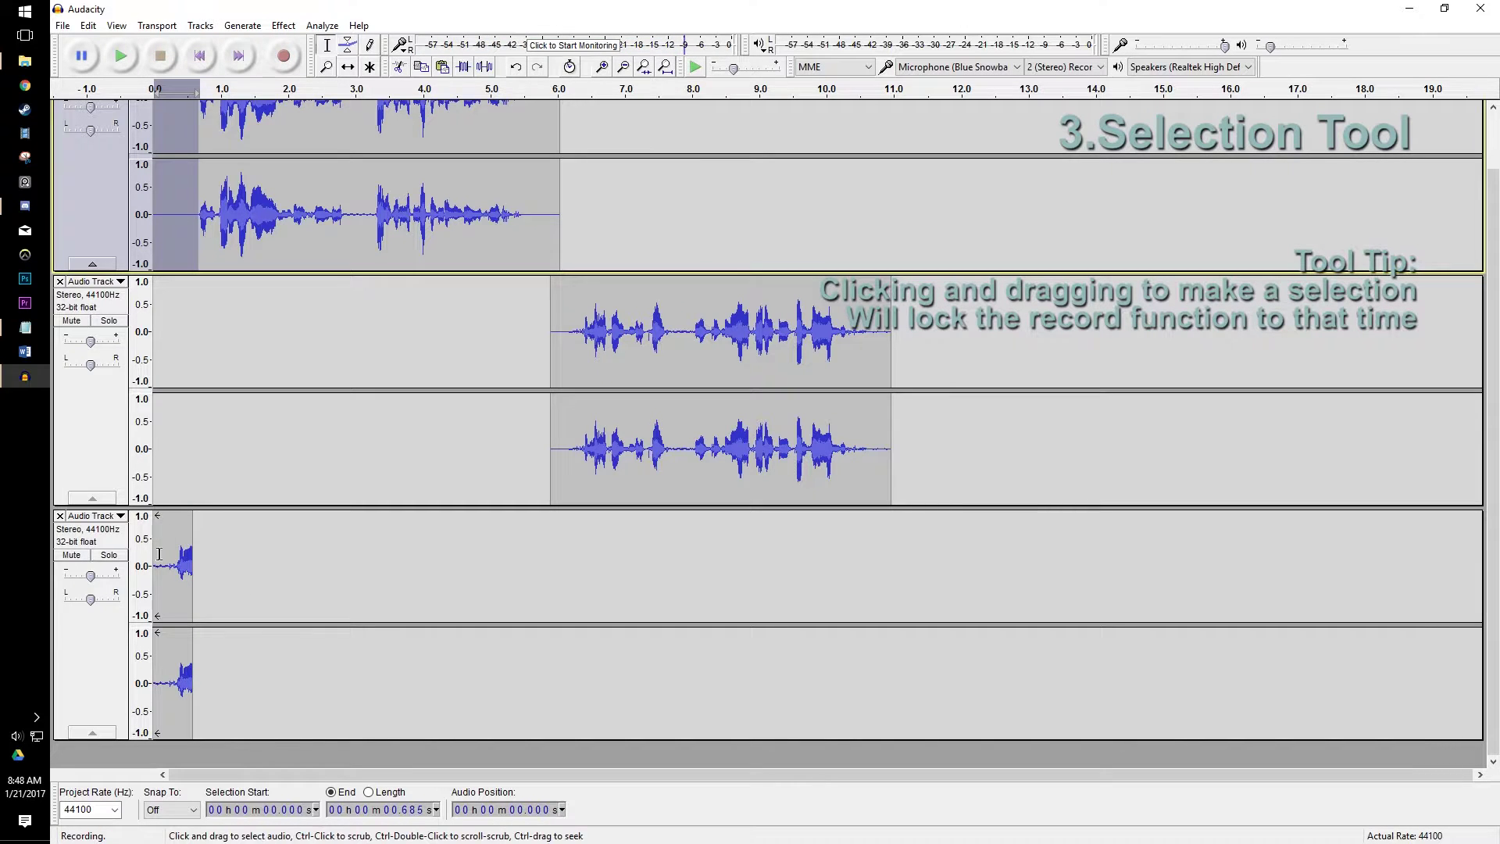
{"action": "left_click", "coordinate": [61, 516]}
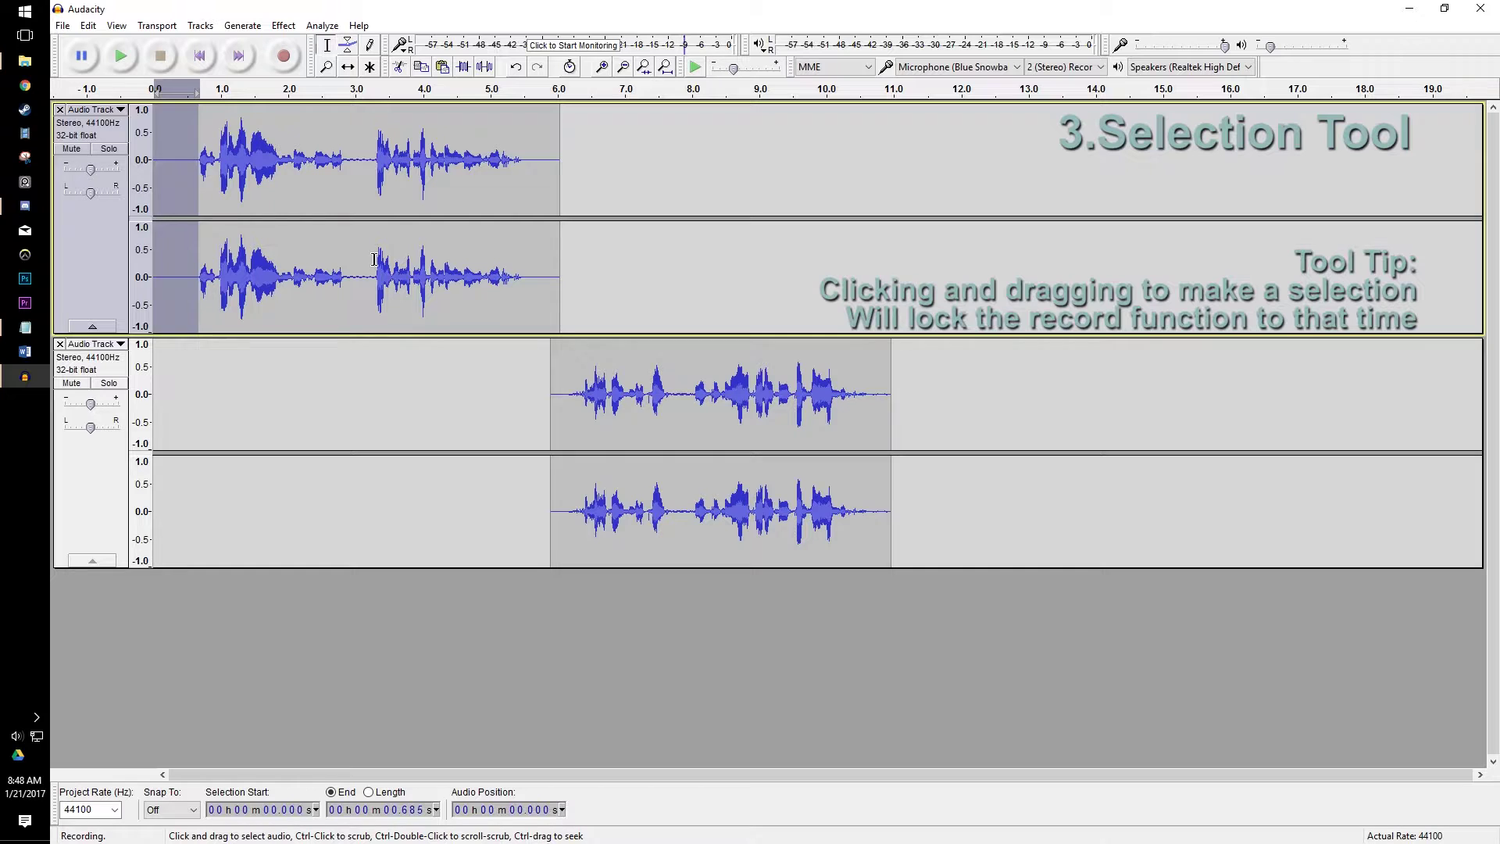
{"action": "left_click_drag", "start_coordinate": [367, 160], "coordinate": [531, 163]}
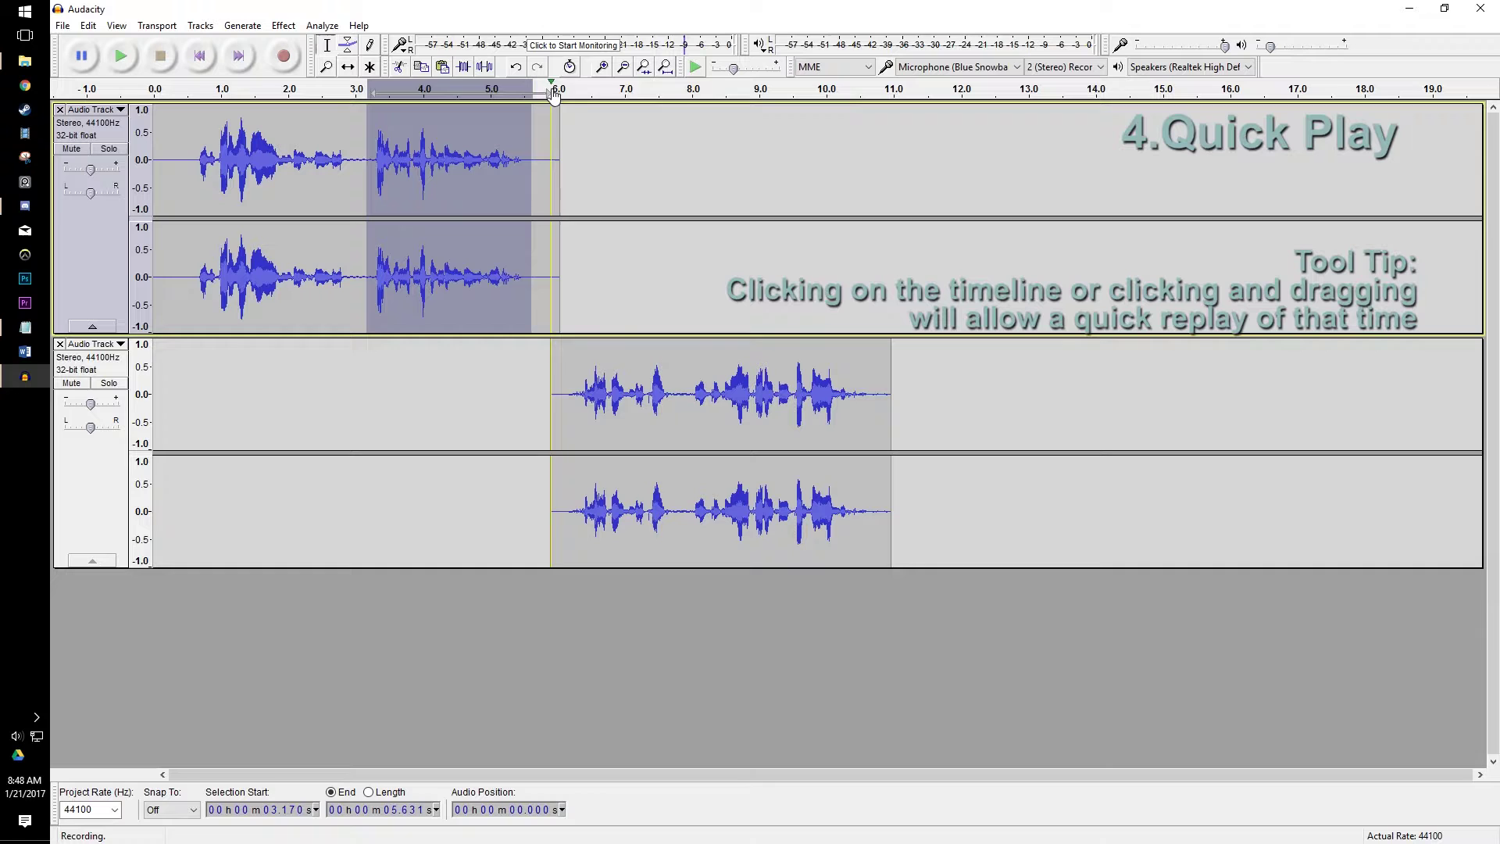
{"action": "left_click", "coordinate": [278, 90]}
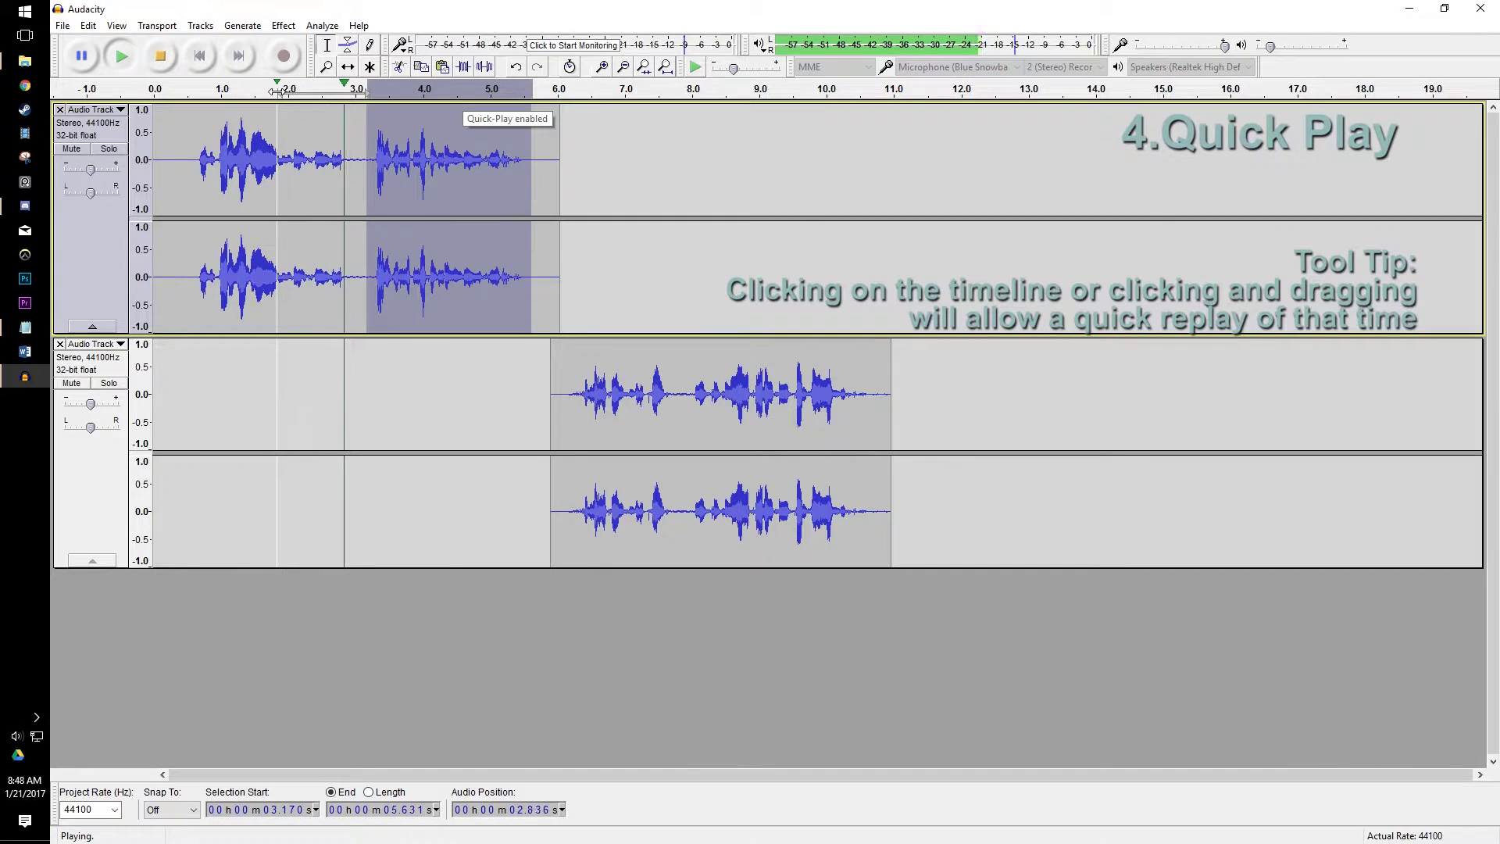
{"action": "left_click", "coordinate": [367, 90]}
{"action": "left_click", "coordinate": [456, 78]}
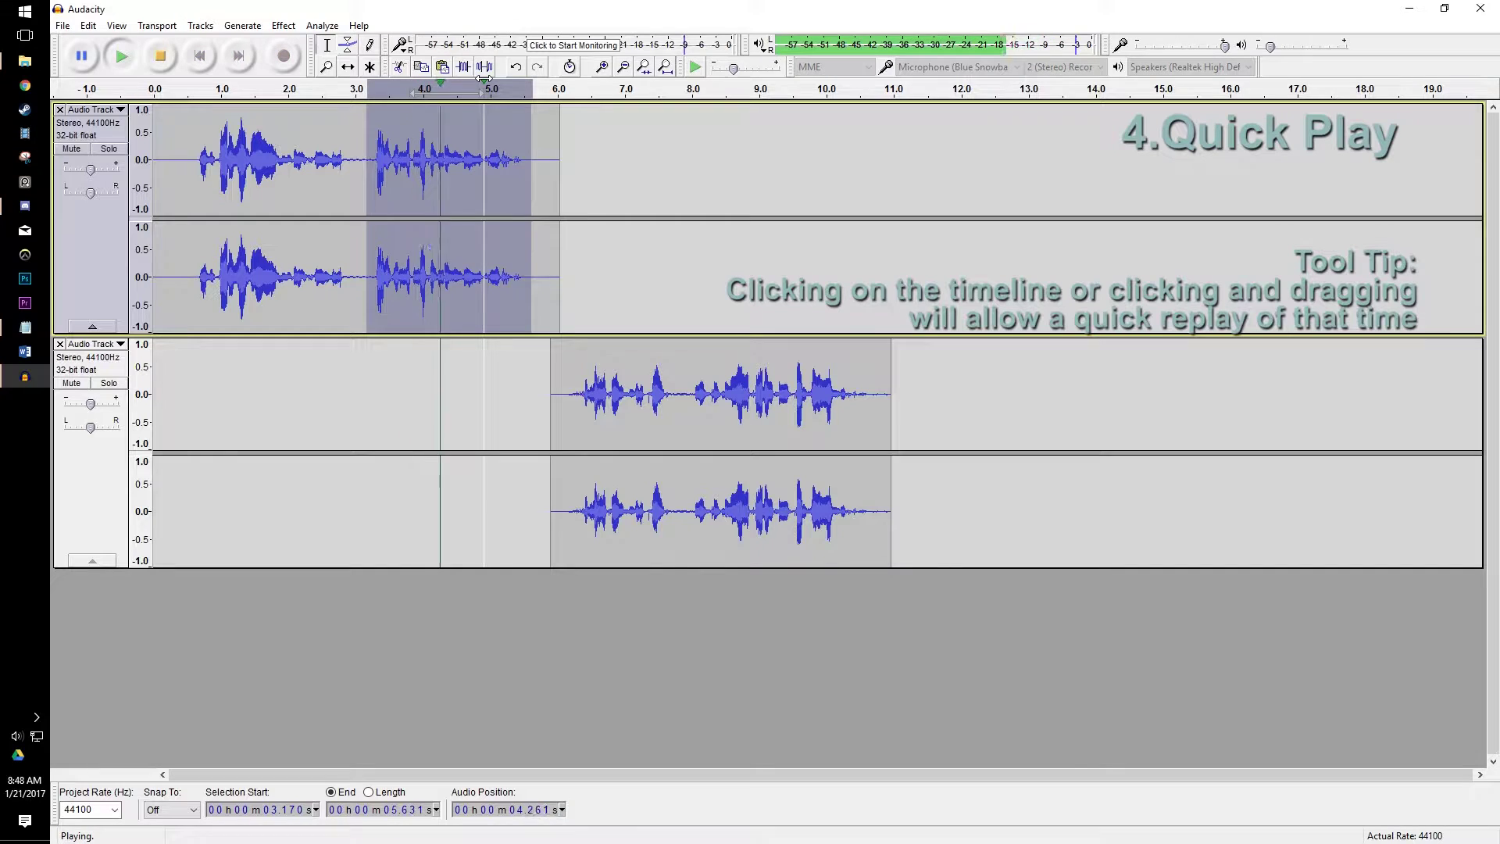
{"action": "left_click", "coordinate": [372, 99]}
{"action": "left_click_drag", "start_coordinate": [372, 98], "coordinate": [367, 89]}
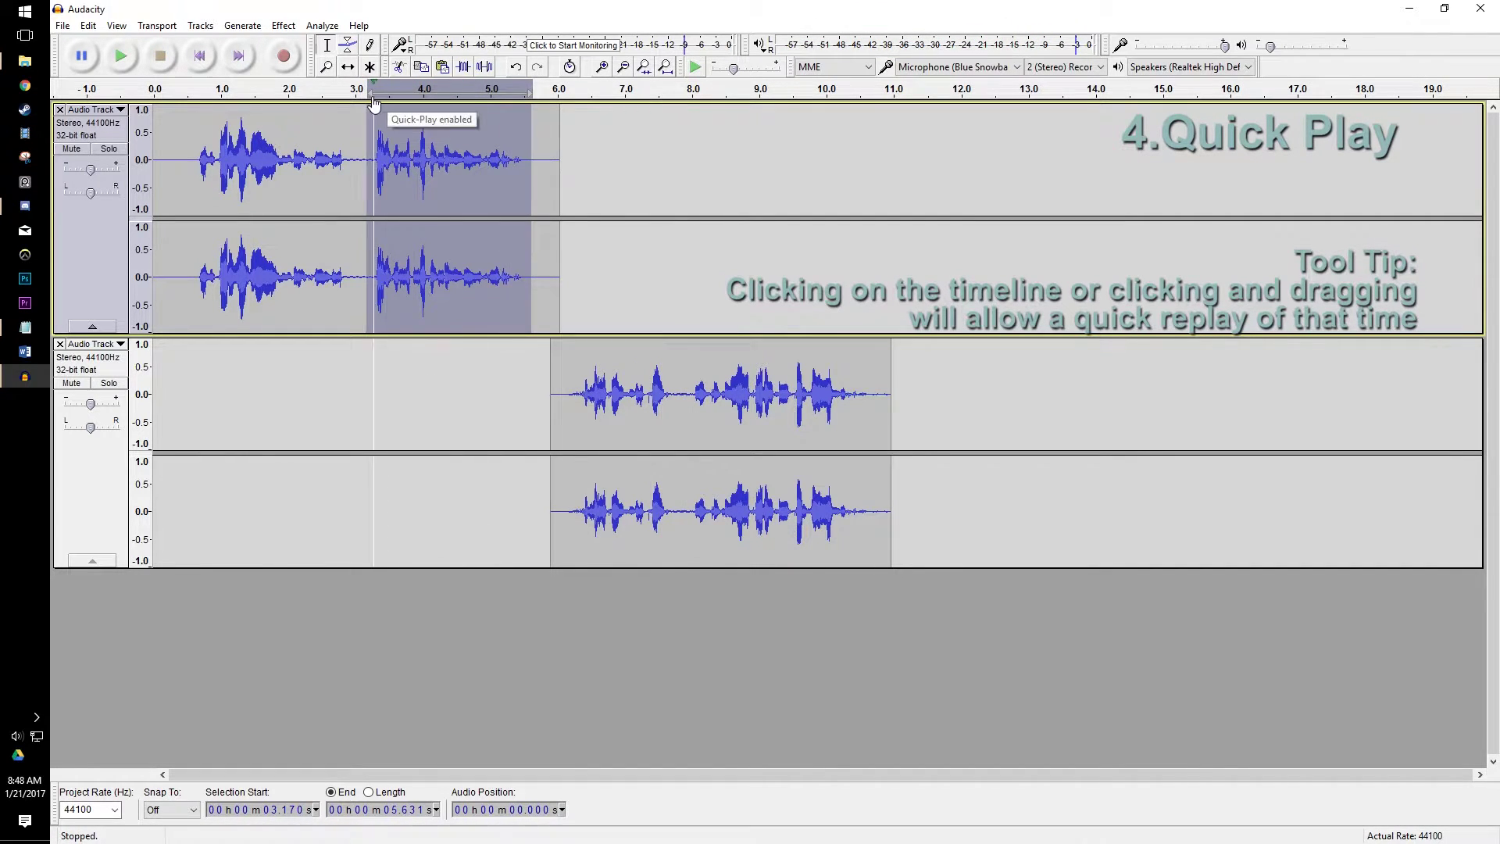
{"action": "left_click", "coordinate": [358, 91]}
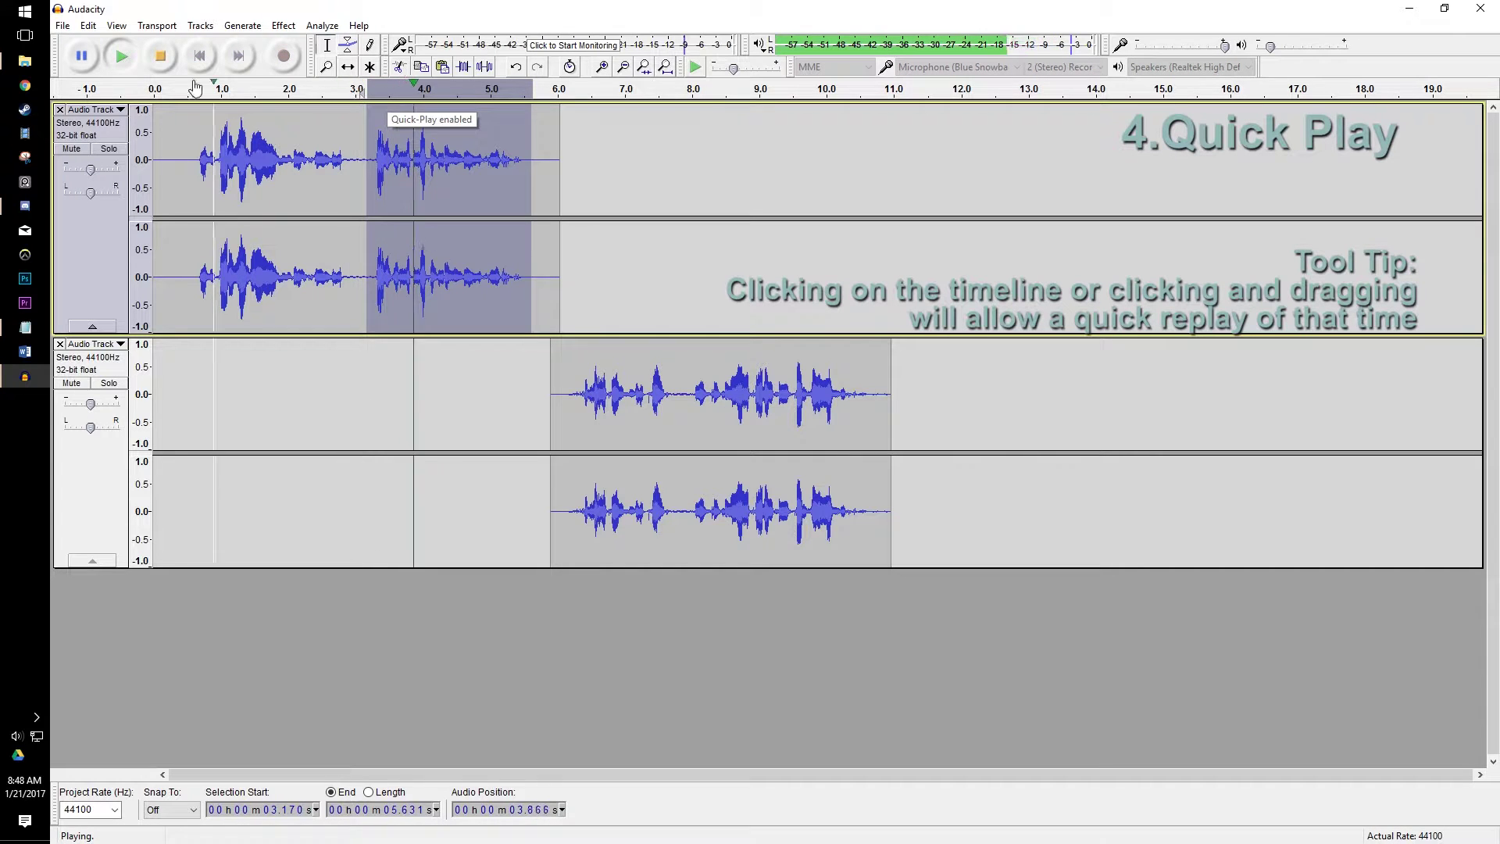
{"action": "left_click", "coordinate": [164, 61]}
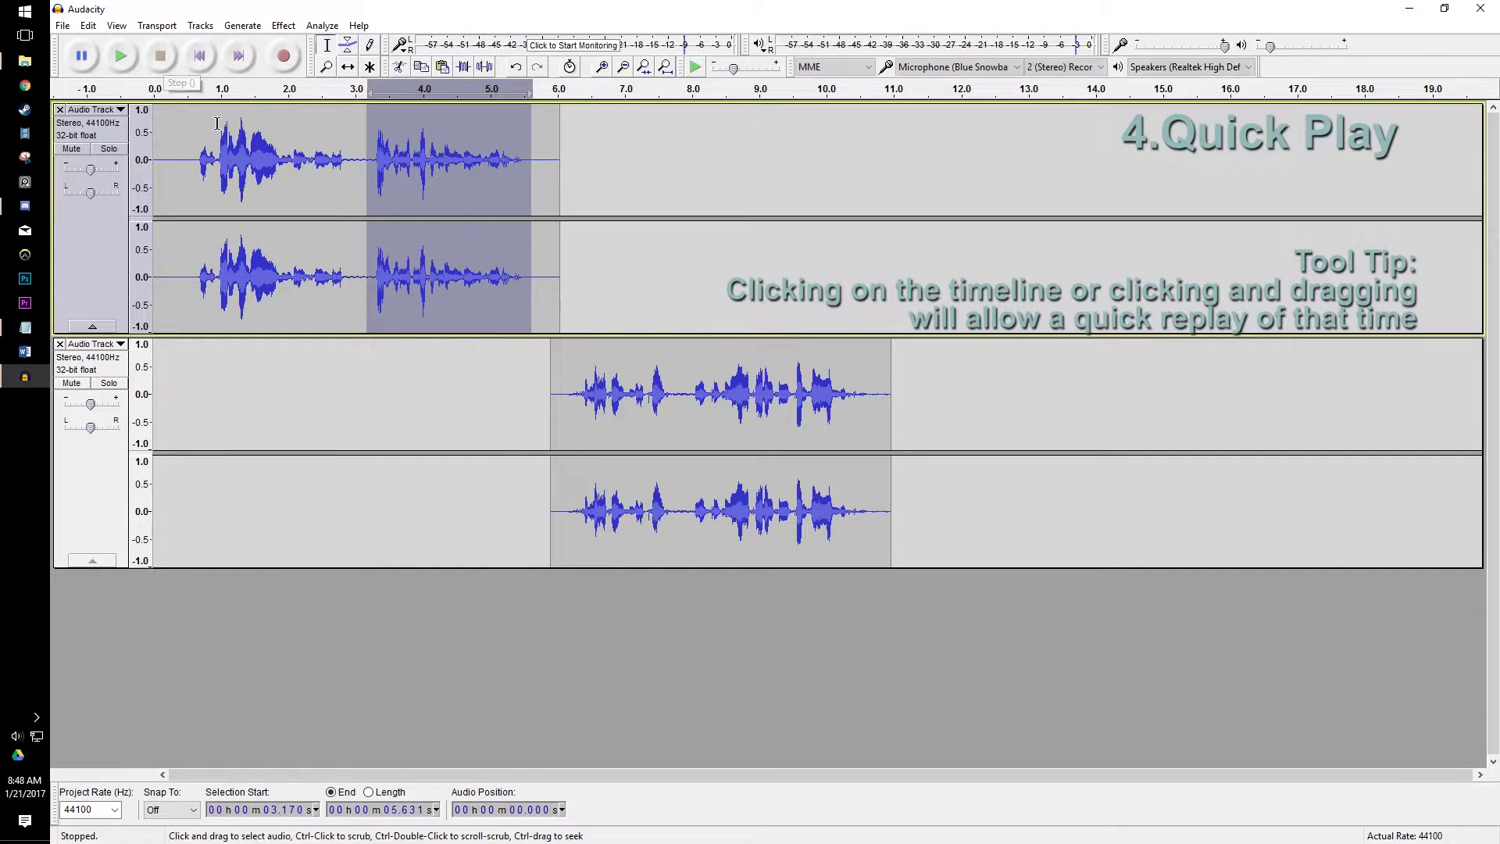
{"action": "left_click", "coordinate": [306, 89]}
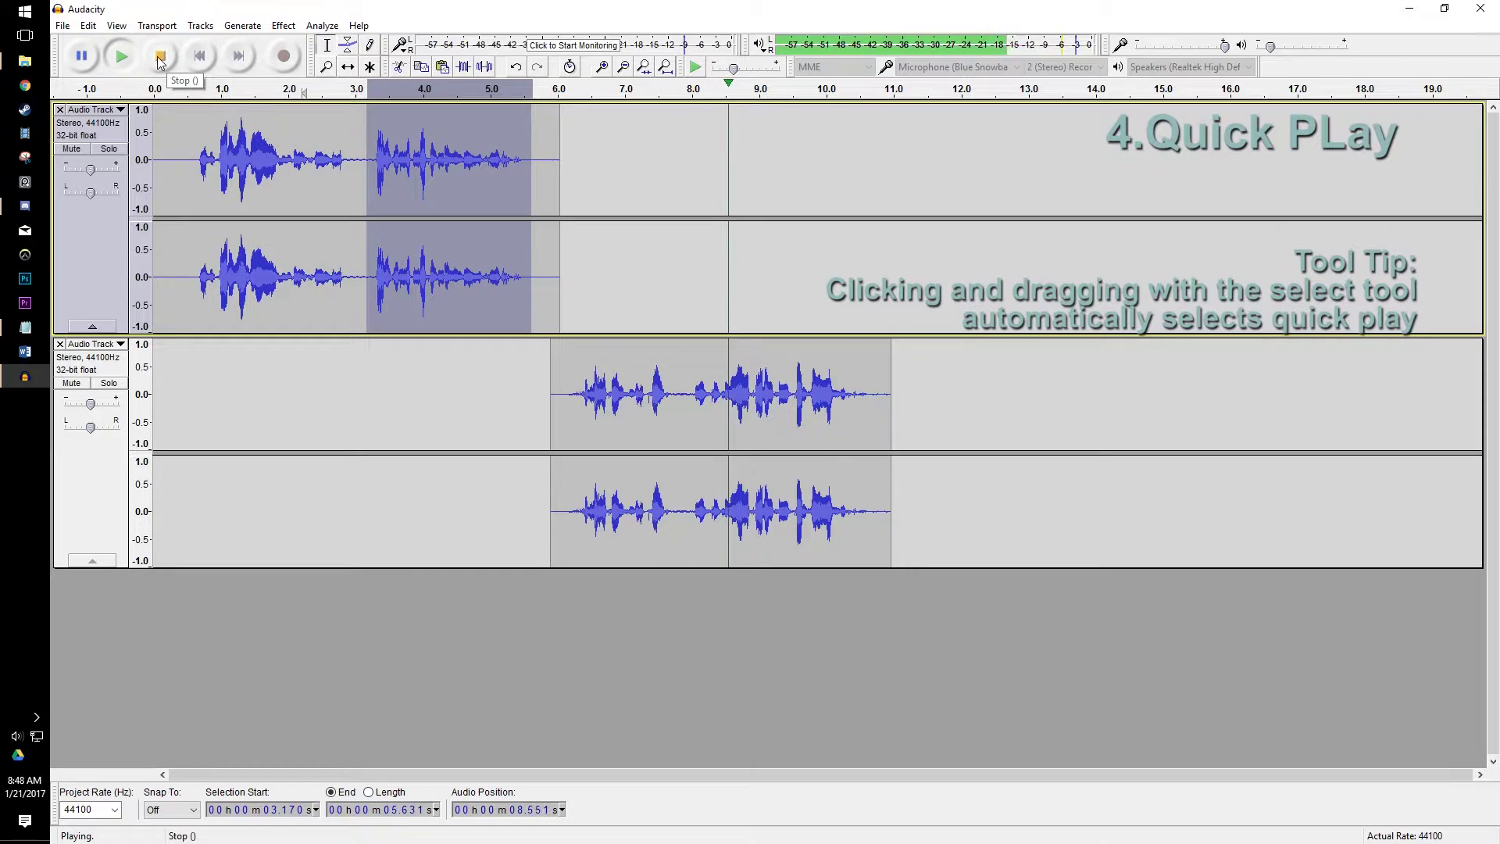
Select the first track from 1.93 to 4.68 s and play that part.
{"action": "key", "text": "space"}
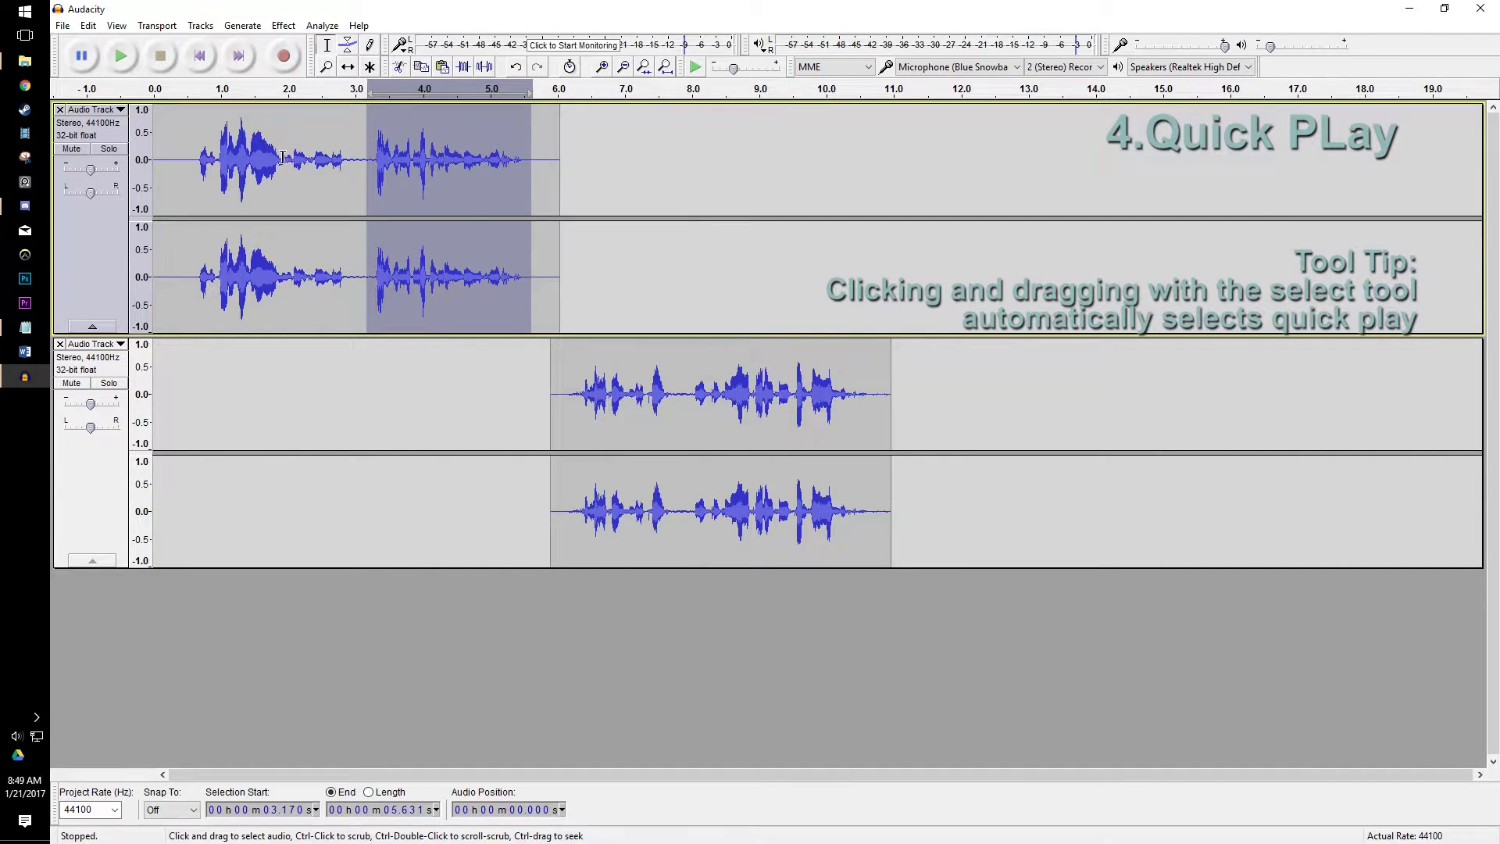
{"action": "left_click_drag", "start_coordinate": [284, 160], "coordinate": [467, 171]}
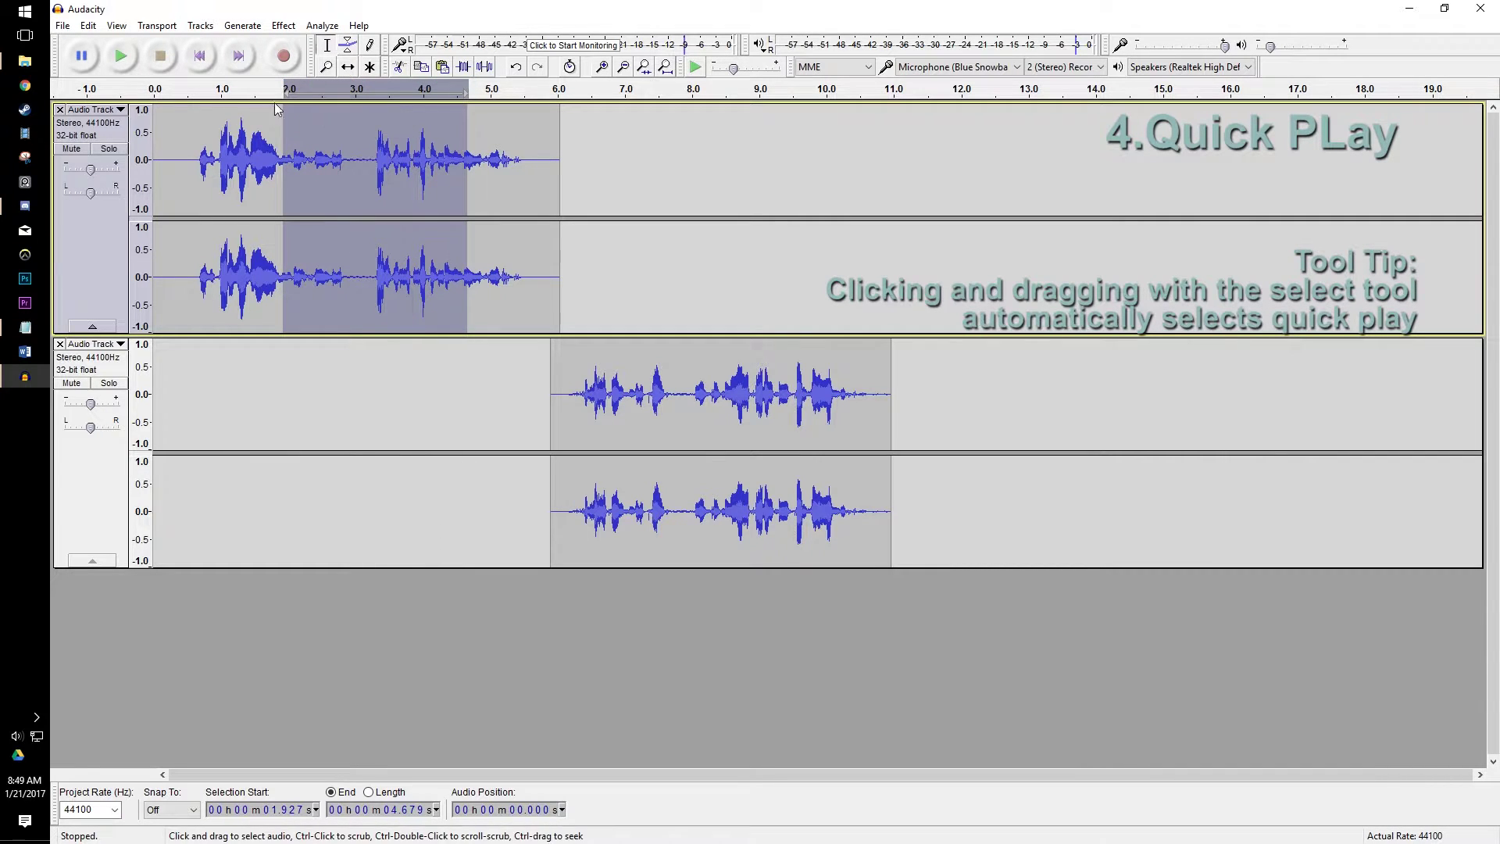
{"action": "left_click", "coordinate": [121, 61]}
Silence the first track from 3.135 to 5.584 s and replay the result.
{"action": "left_click_drag", "start_coordinate": [365, 151], "coordinate": [531, 150]}
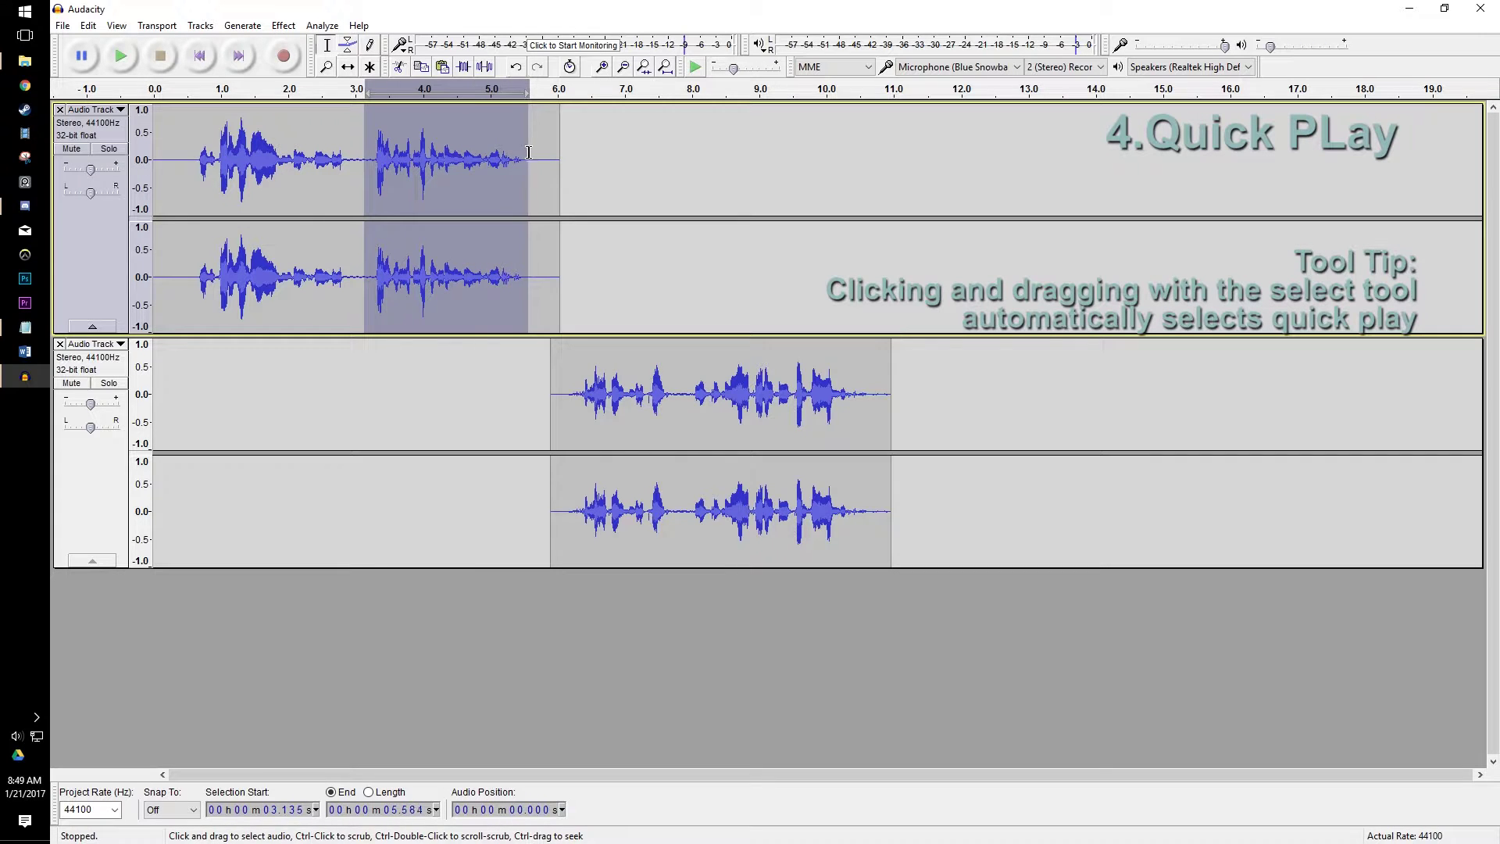
{"action": "left_click", "coordinate": [485, 67]}
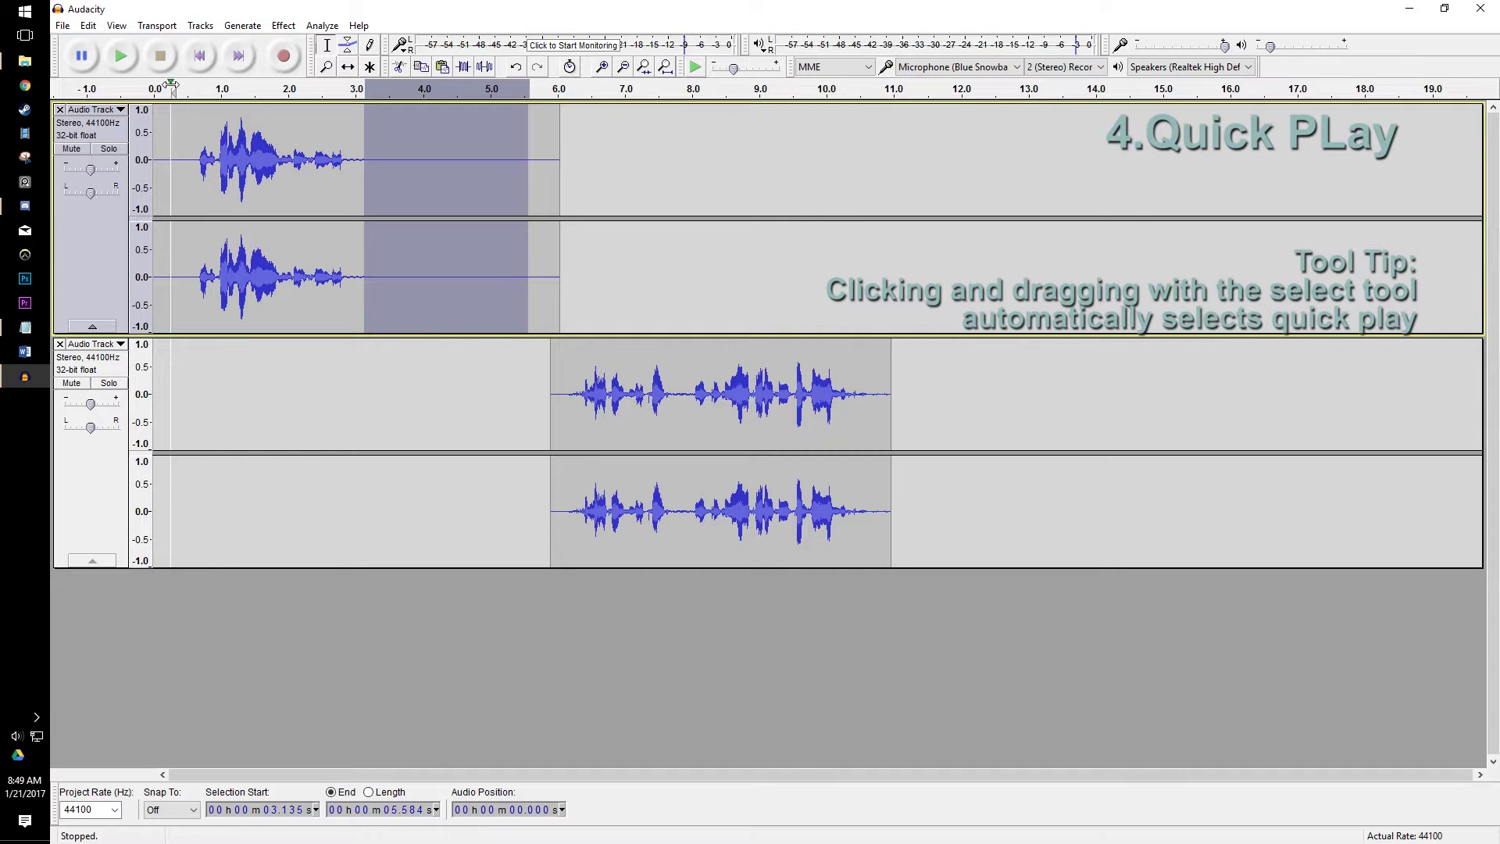
{"action": "left_click", "coordinate": [196, 88]}
{"action": "left_click", "coordinate": [198, 88]}
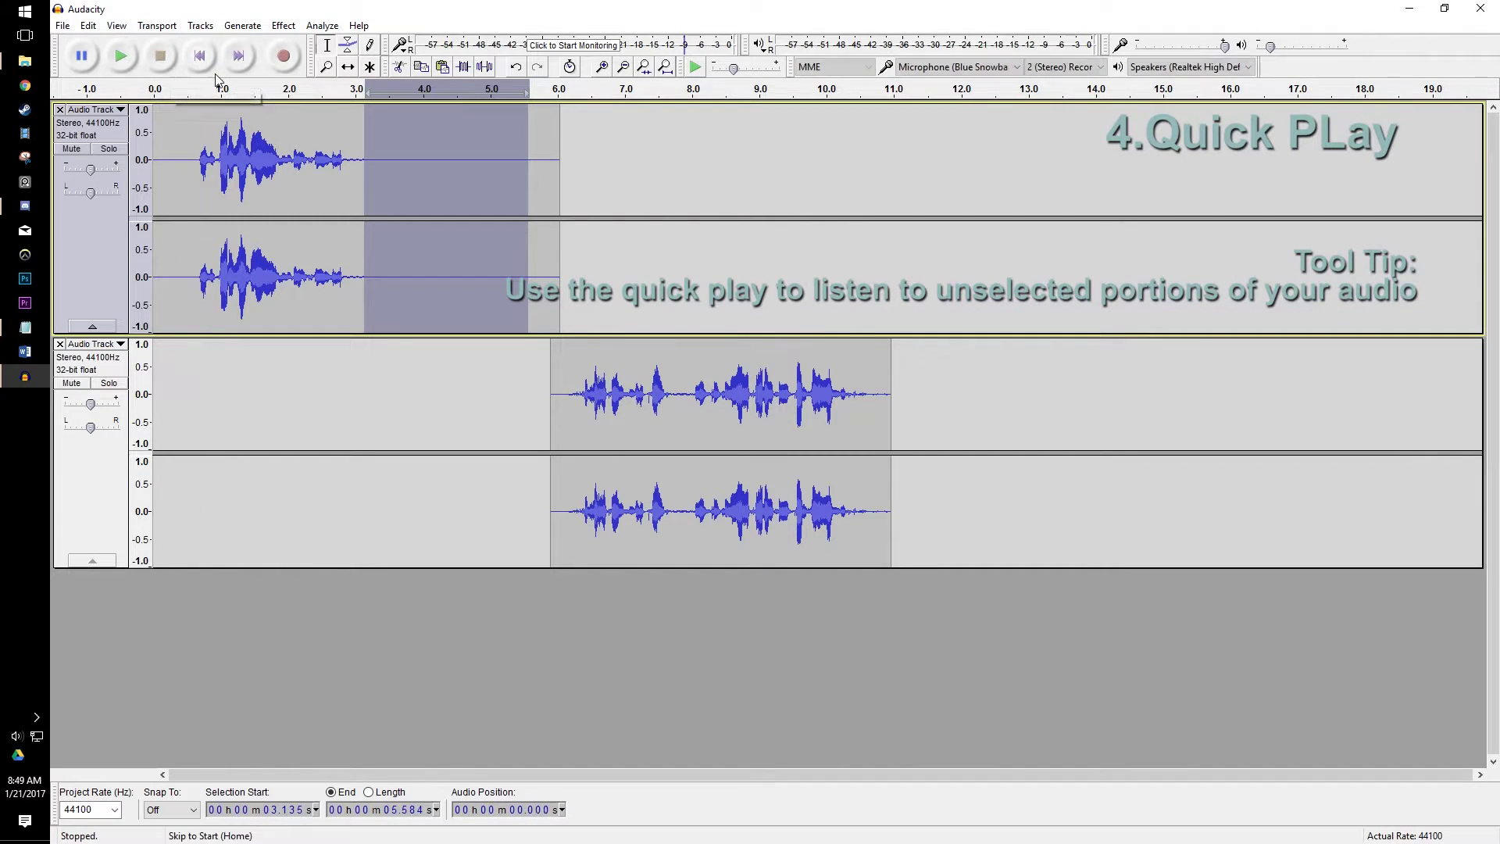
{"action": "left_click", "coordinate": [201, 89]}
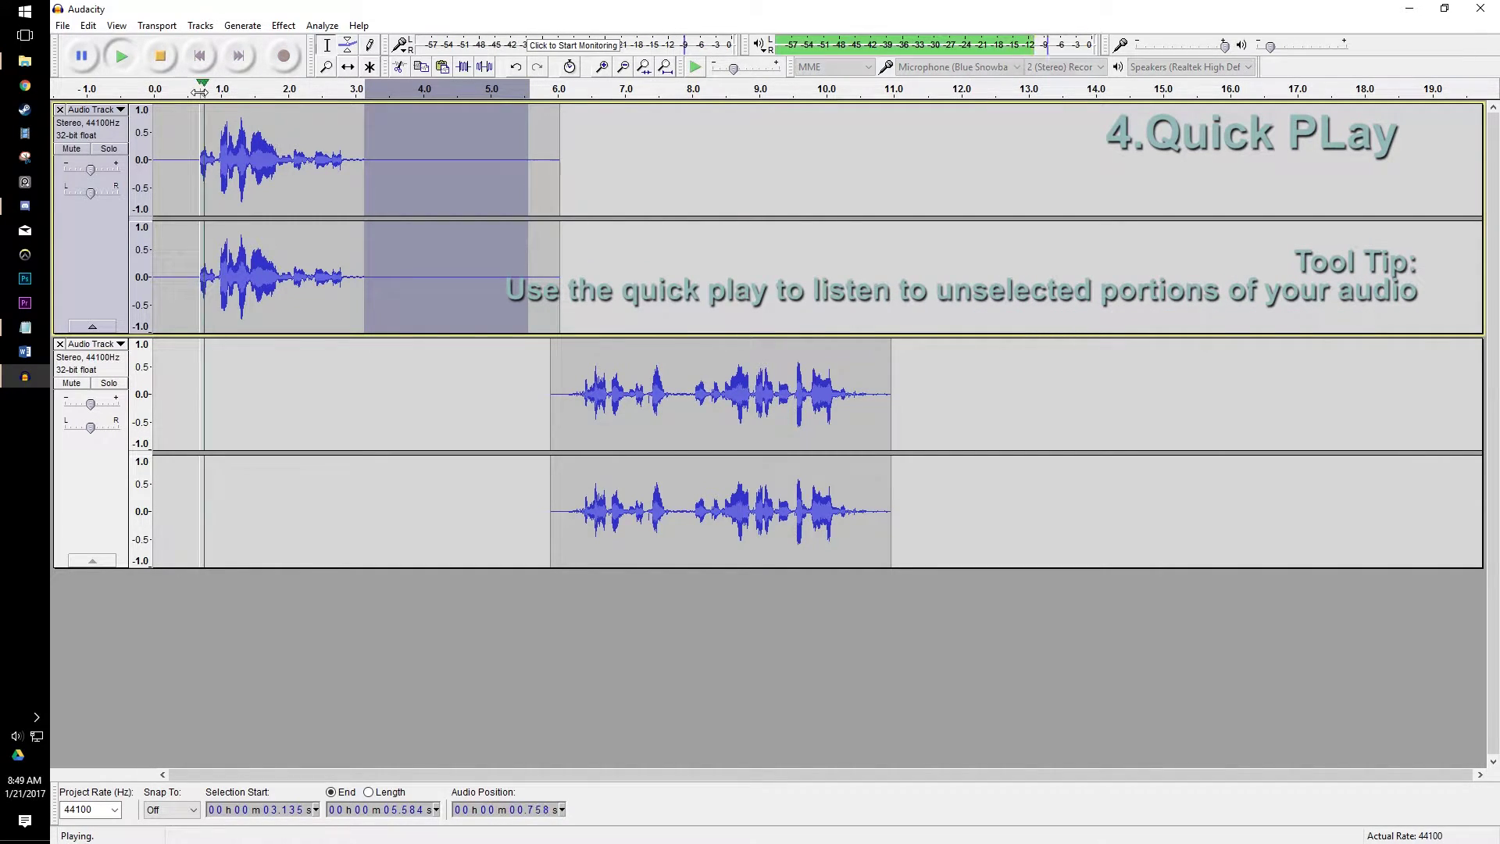
{"action": "left_click", "coordinate": [161, 56]}
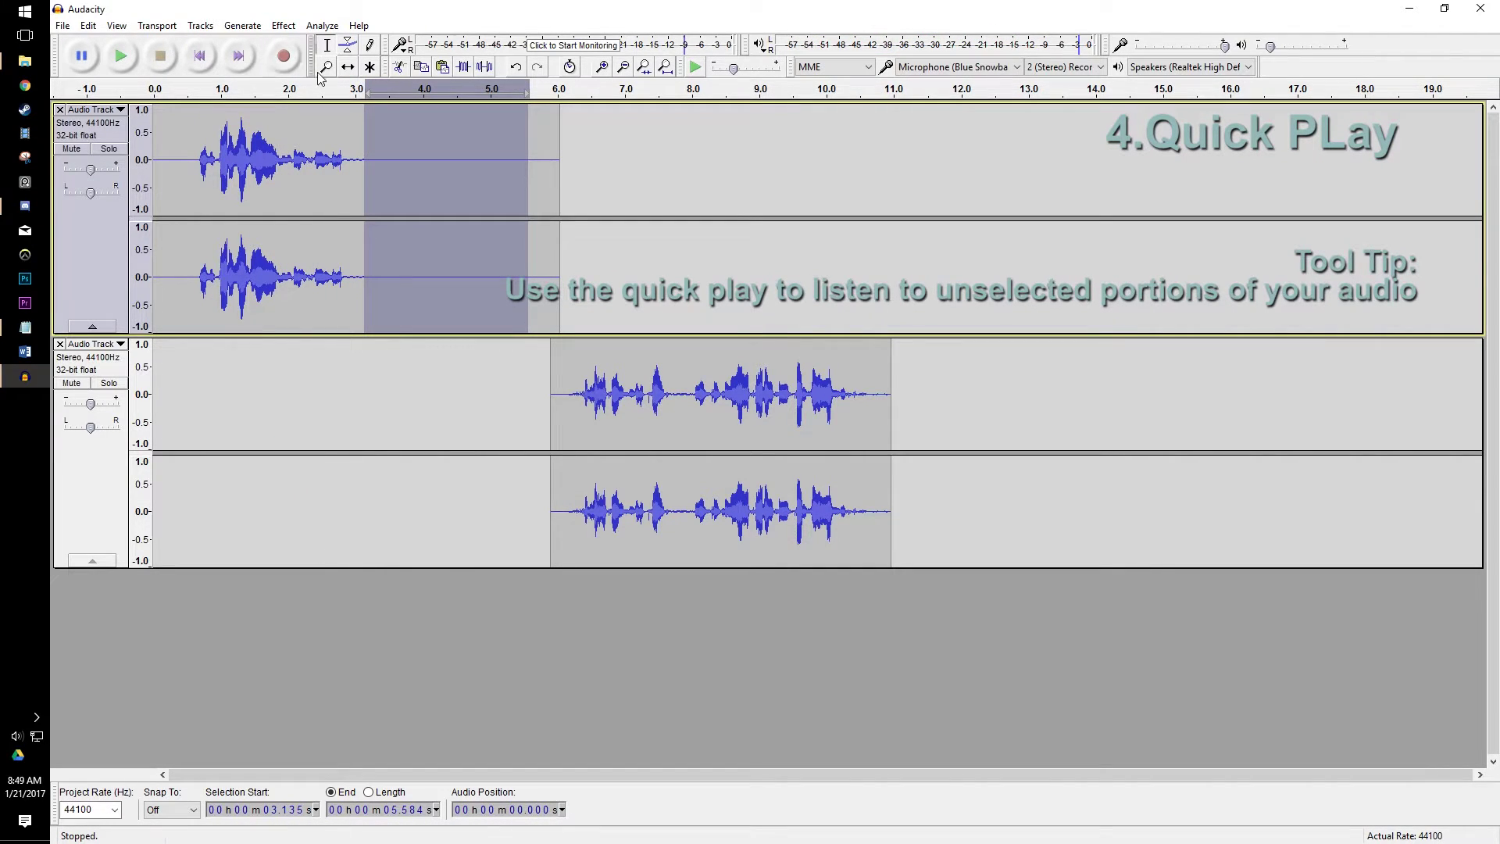
Record a new third stereo track over that span and play the project back.
{"action": "left_click", "coordinate": [283, 58]}
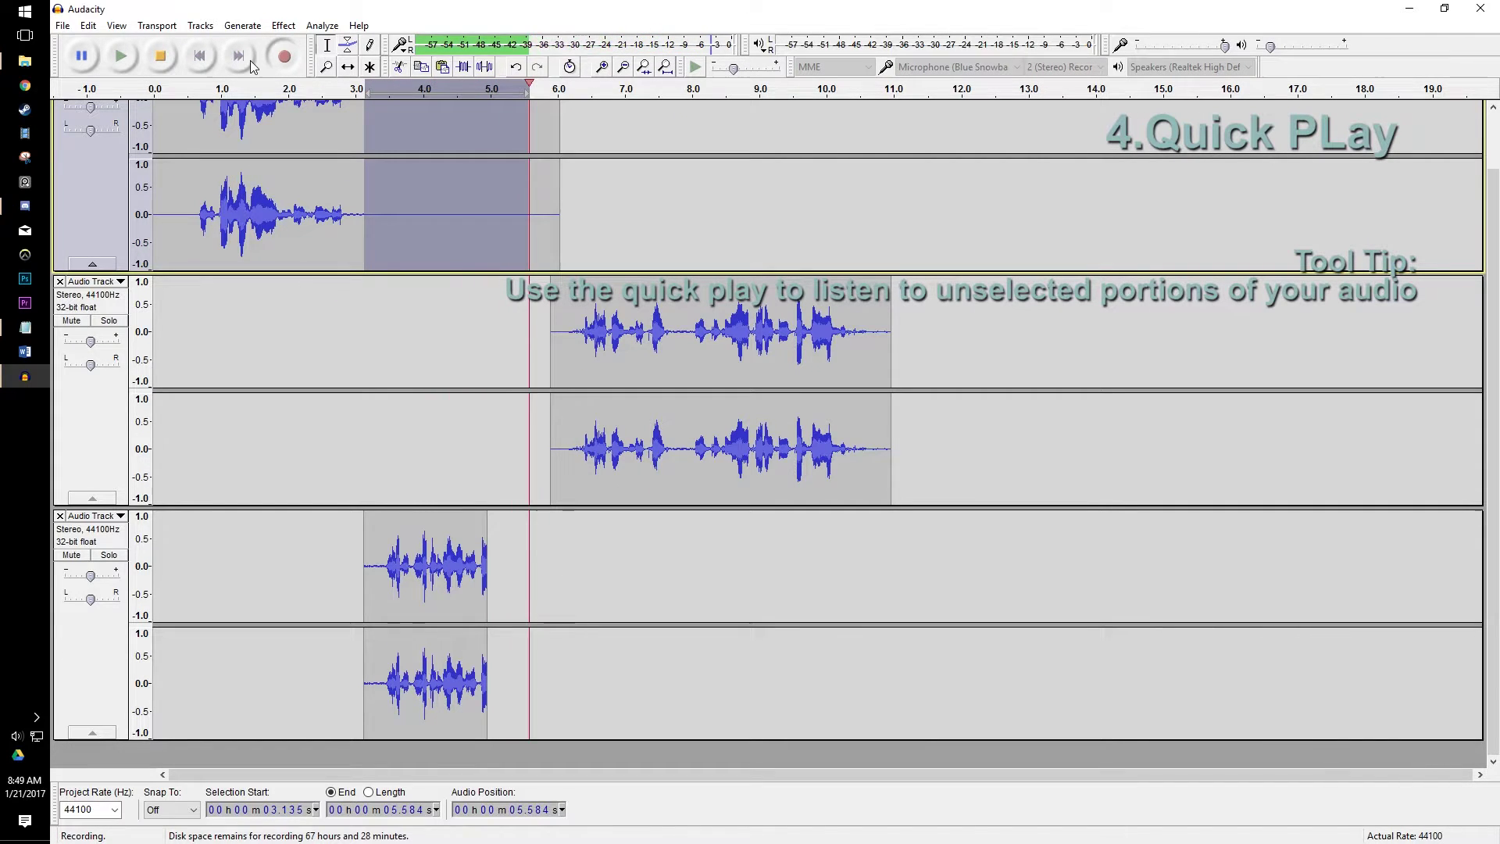
{"action": "key", "text": "space"}
{"action": "left_click", "coordinate": [356, 91]}
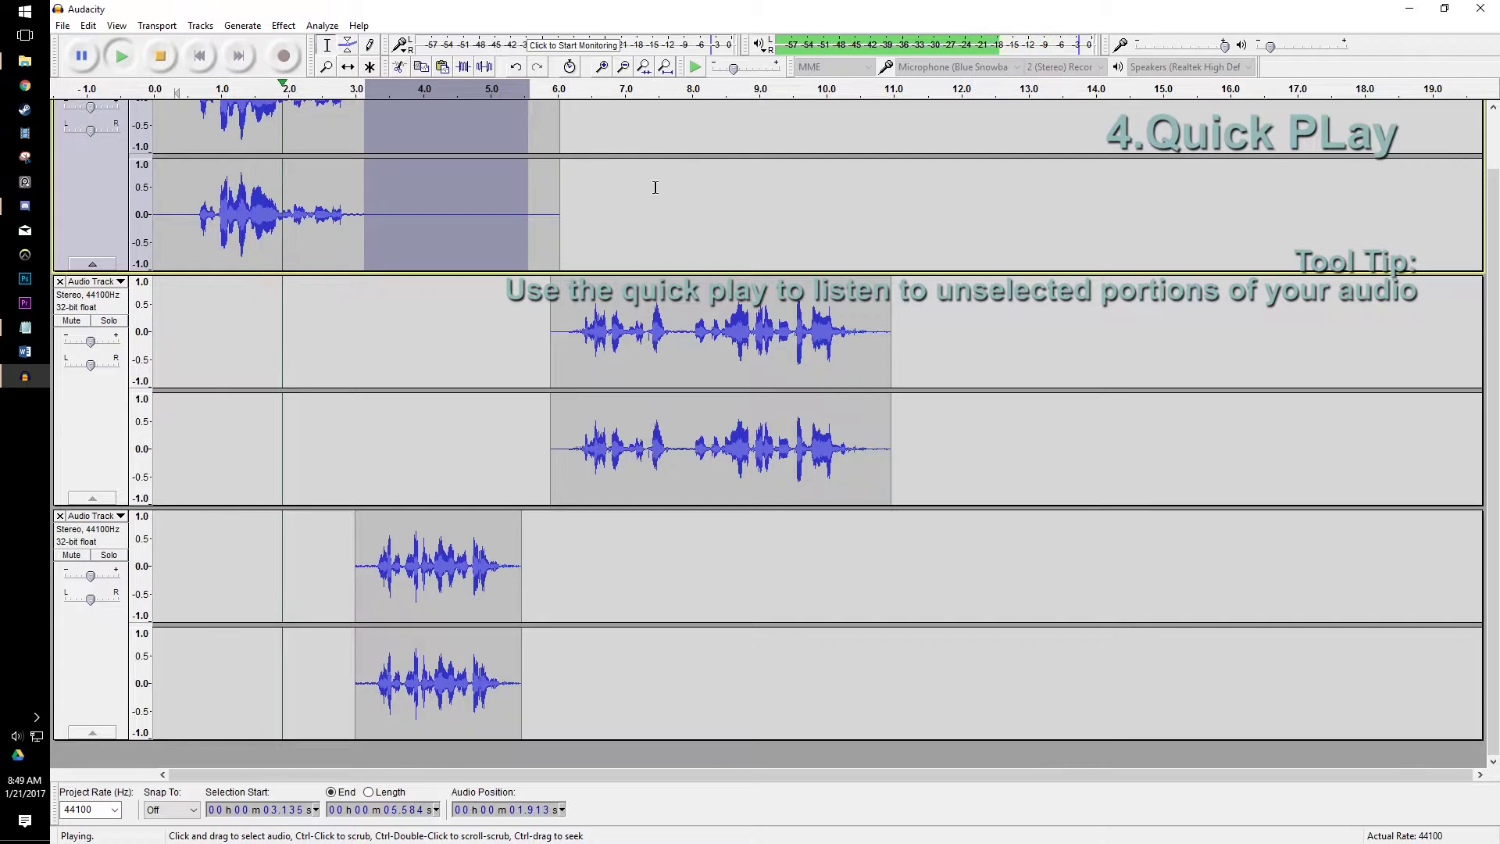
{"action": "scroll", "coordinate": [655, 190], "scroll_direction": "up", "scroll_amount": 1}
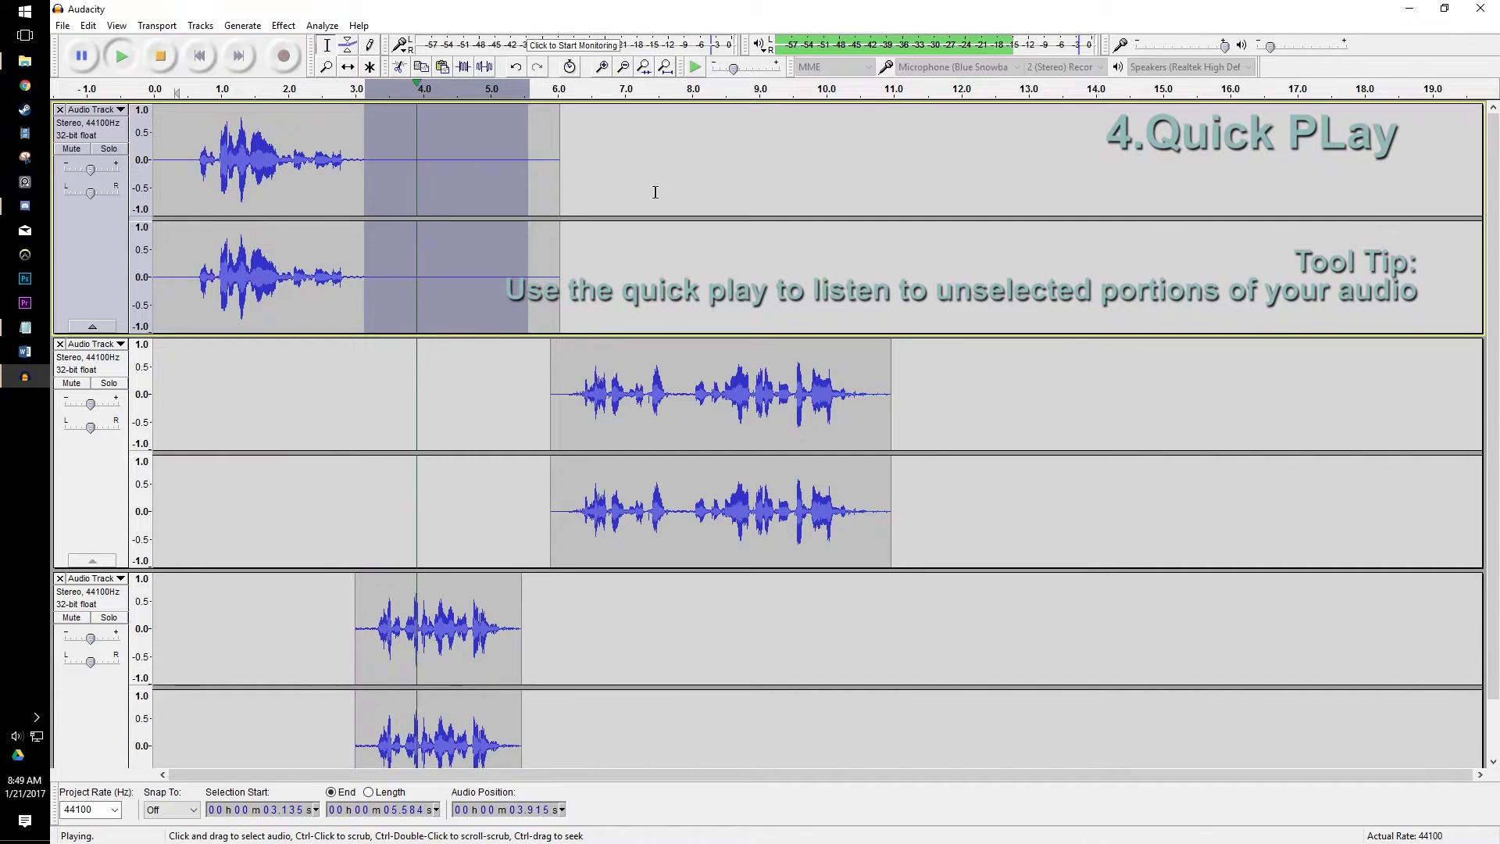
Shift the second track's clip earlier in time with the Time Shift Tool.
{"action": "left_click", "coordinate": [348, 68]}
{"action": "mouse_move", "coordinate": [449, 627]}
{"action": "left_mouse_down"}
{"action": "mouse_move", "coordinate": [473, 627]}
{"action": "mouse_move", "coordinate": [458, 627]}
{"action": "left_mouse_up"}
{"action": "scroll", "coordinate": [738, 313], "scroll_direction": "down", "scroll_amount": 1}
{"action": "left_click_drag", "start_coordinate": [739, 313], "coordinate": [705, 324]}
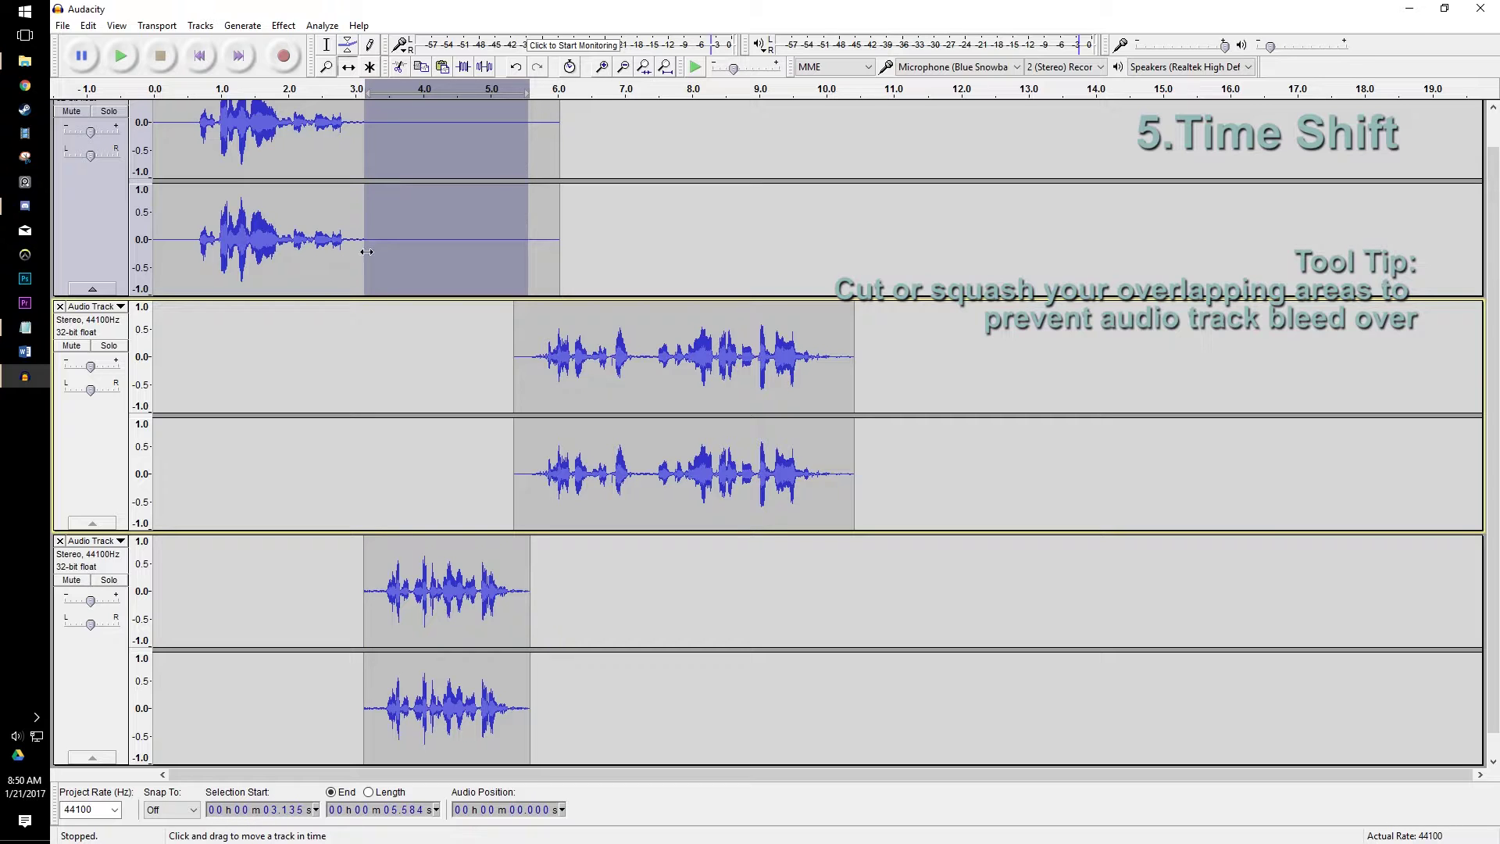
Silence the leftover tail near 3 s and cut 2.81–6.43 s from the first track.
{"action": "left_click", "coordinate": [326, 47]}
{"action": "left_click_drag", "start_coordinate": [395, 227], "coordinate": [344, 246]}
{"action": "scroll", "coordinate": [355, 248], "scroll_direction": "up", "scroll_amount": 1}
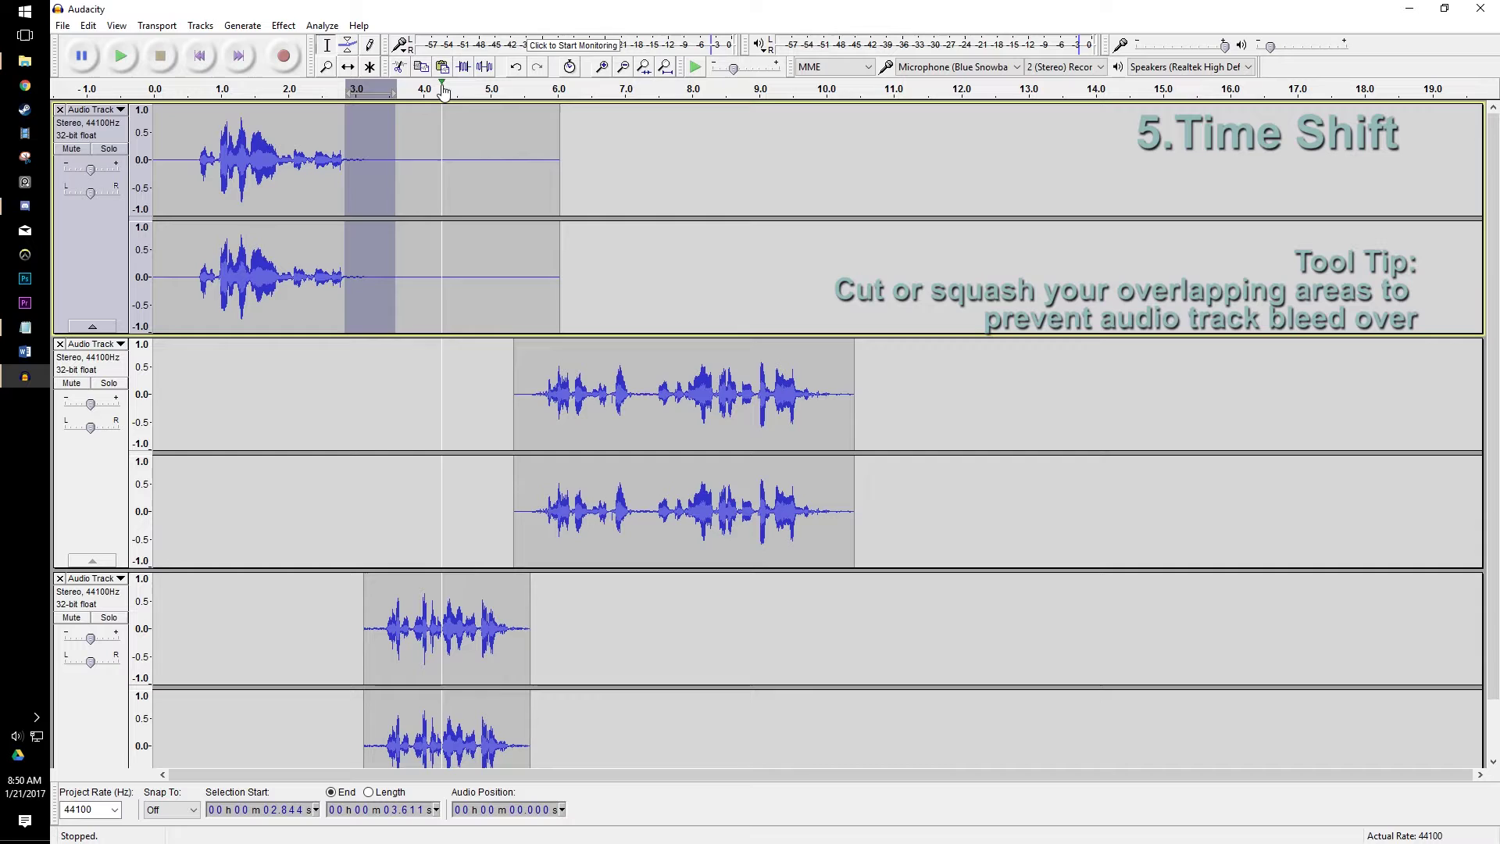
{"action": "left_click", "coordinate": [485, 67]}
{"action": "left_click_drag", "start_coordinate": [586, 266], "coordinate": [342, 278]}
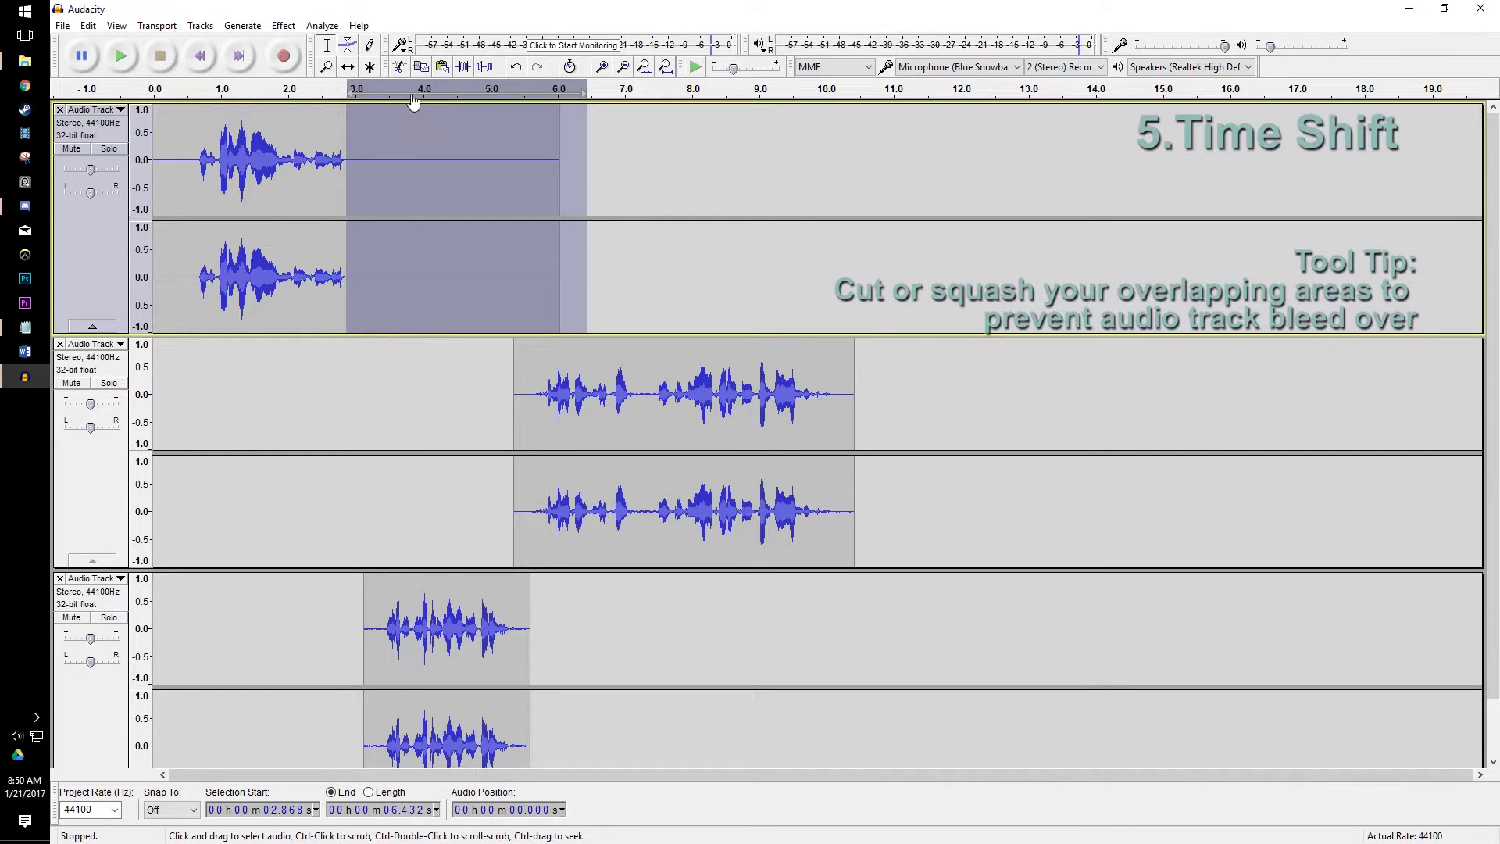
{"action": "left_click", "coordinate": [399, 67]}
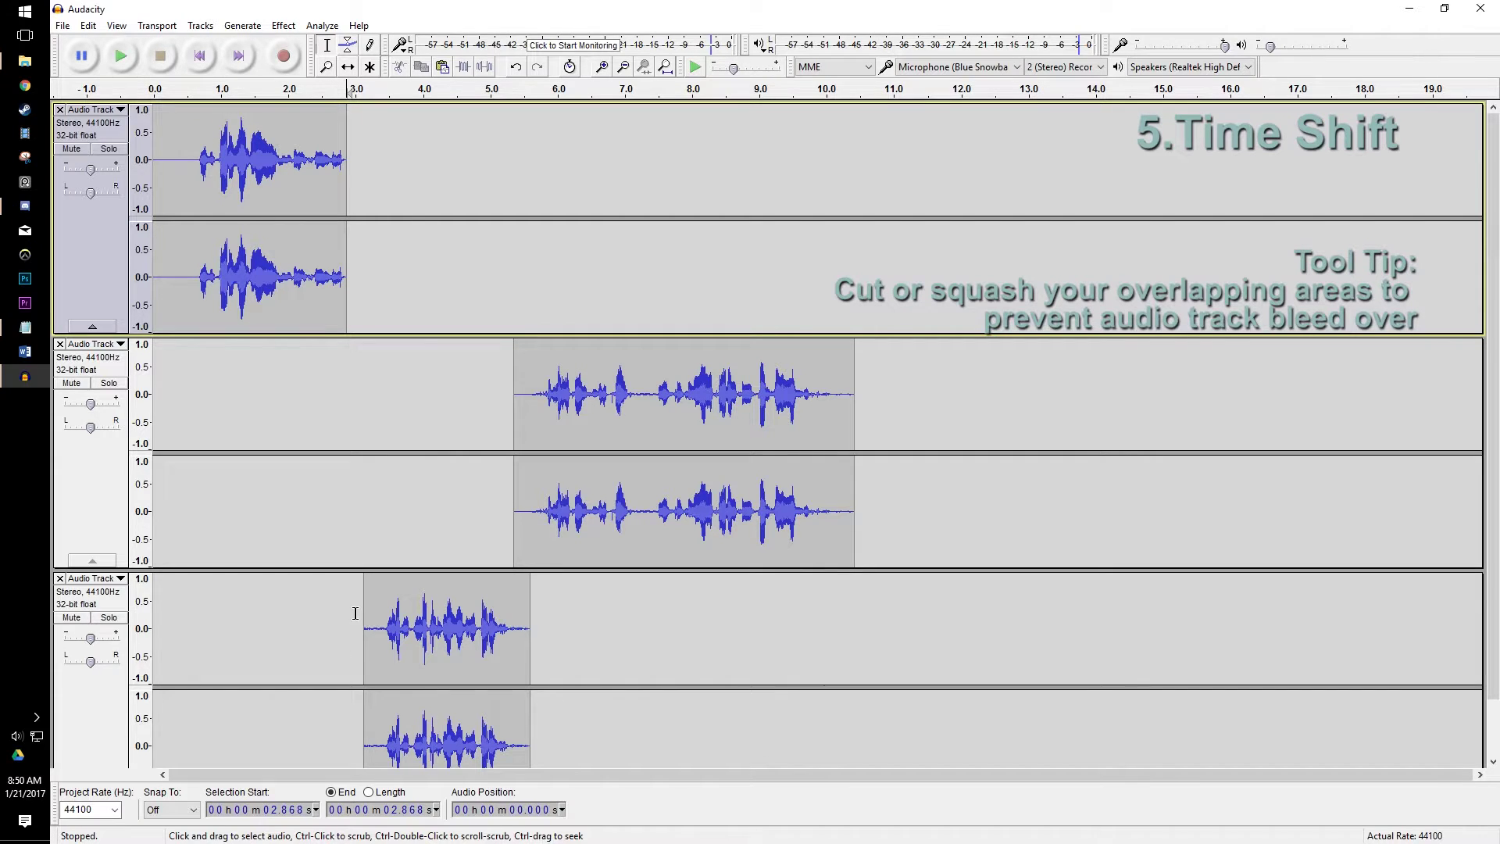
Select the third track from 2.810 to 3.460 s.
{"action": "left_click_drag", "start_coordinate": [356, 614], "coordinate": [384, 617]}
{"action": "scroll", "coordinate": [375, 622], "scroll_direction": "down", "scroll_amount": 1}
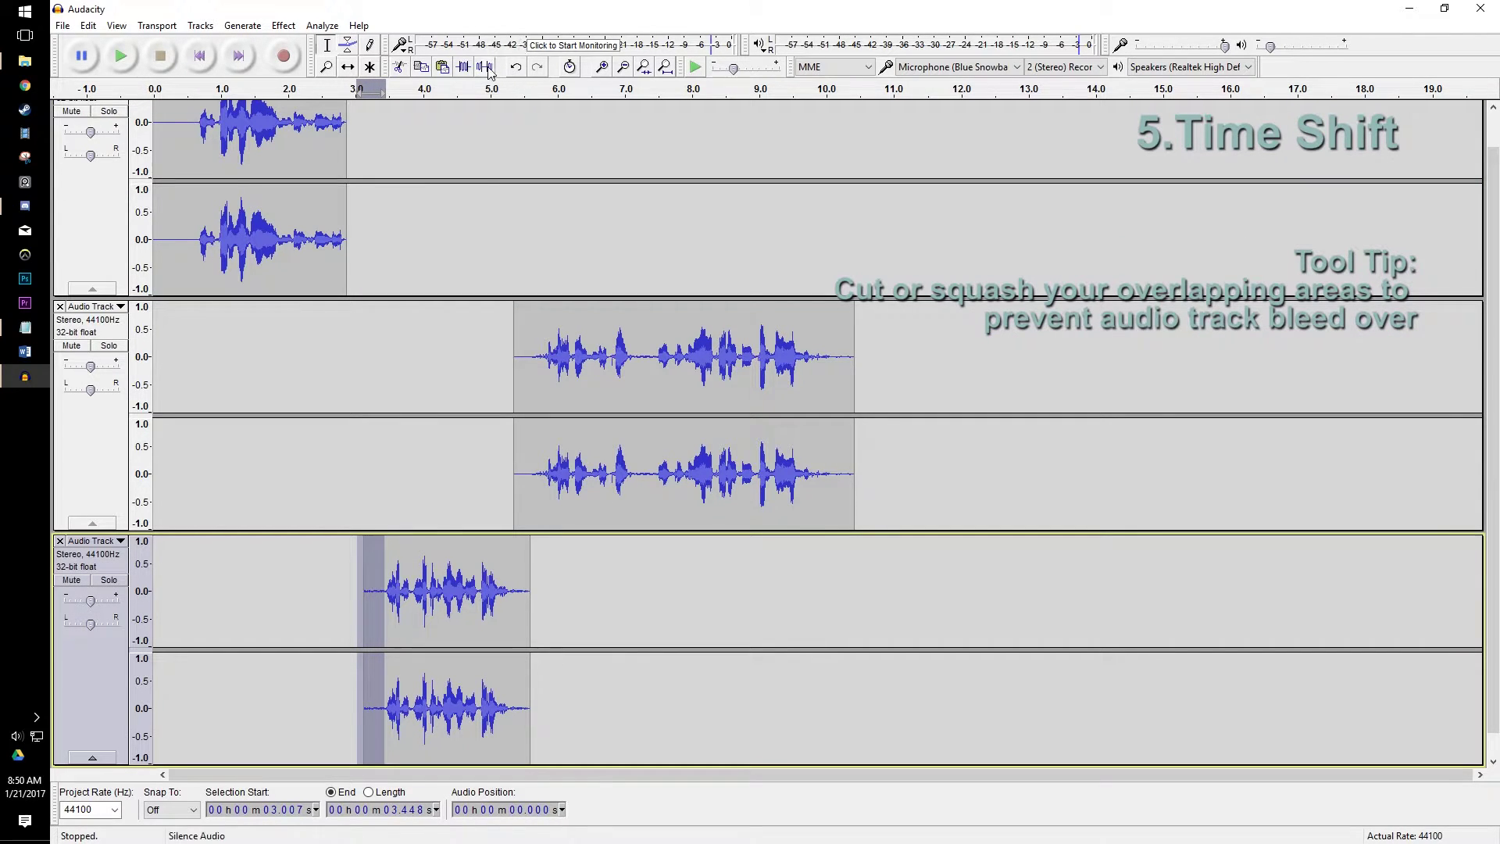
{"action": "left_click", "coordinate": [344, 575]}
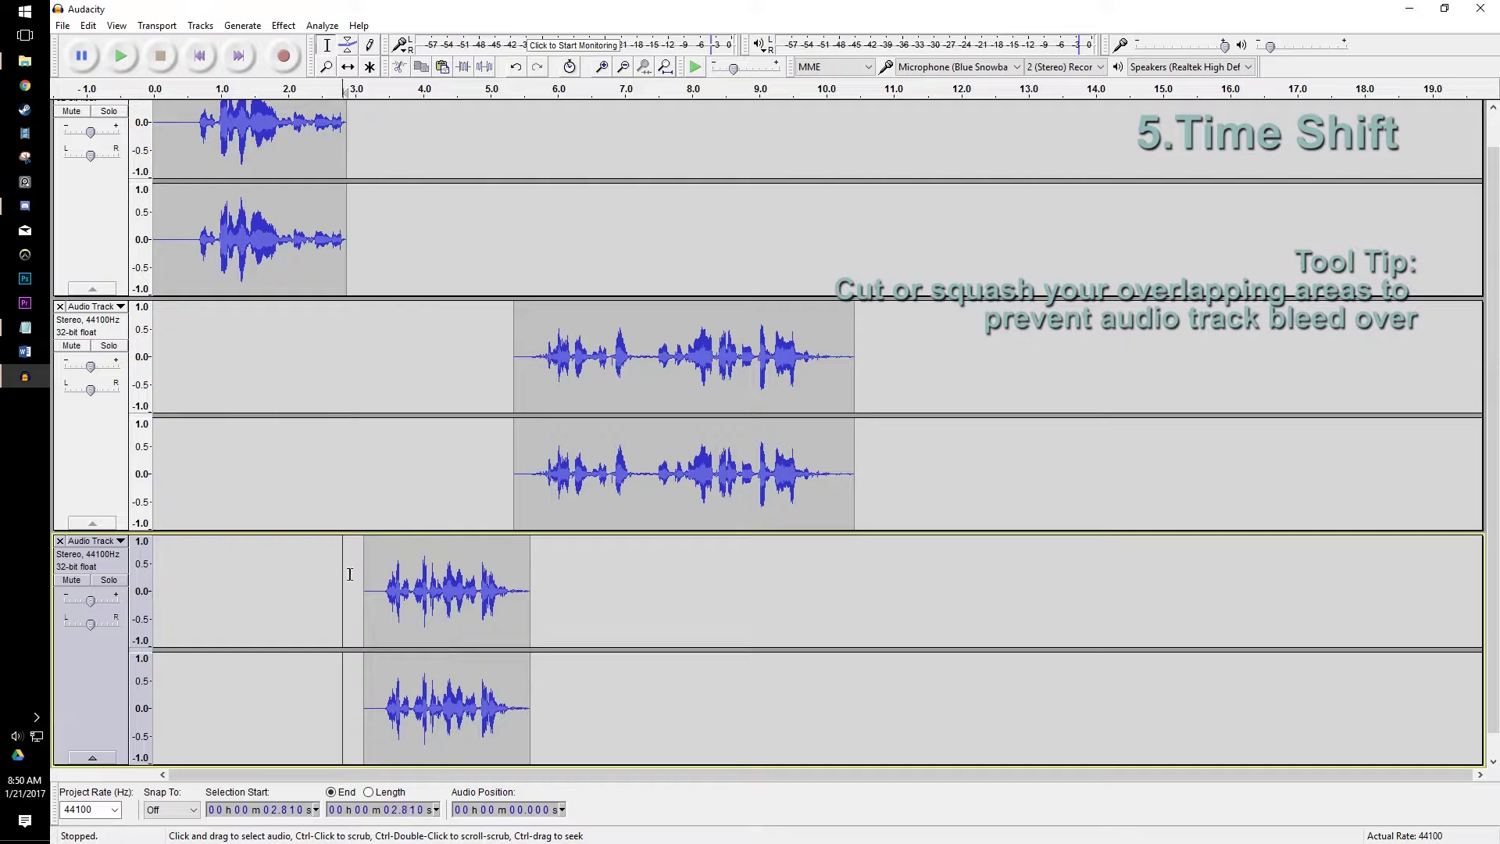
{"action": "left_click_drag", "start_coordinate": [350, 574], "coordinate": [385, 583]}
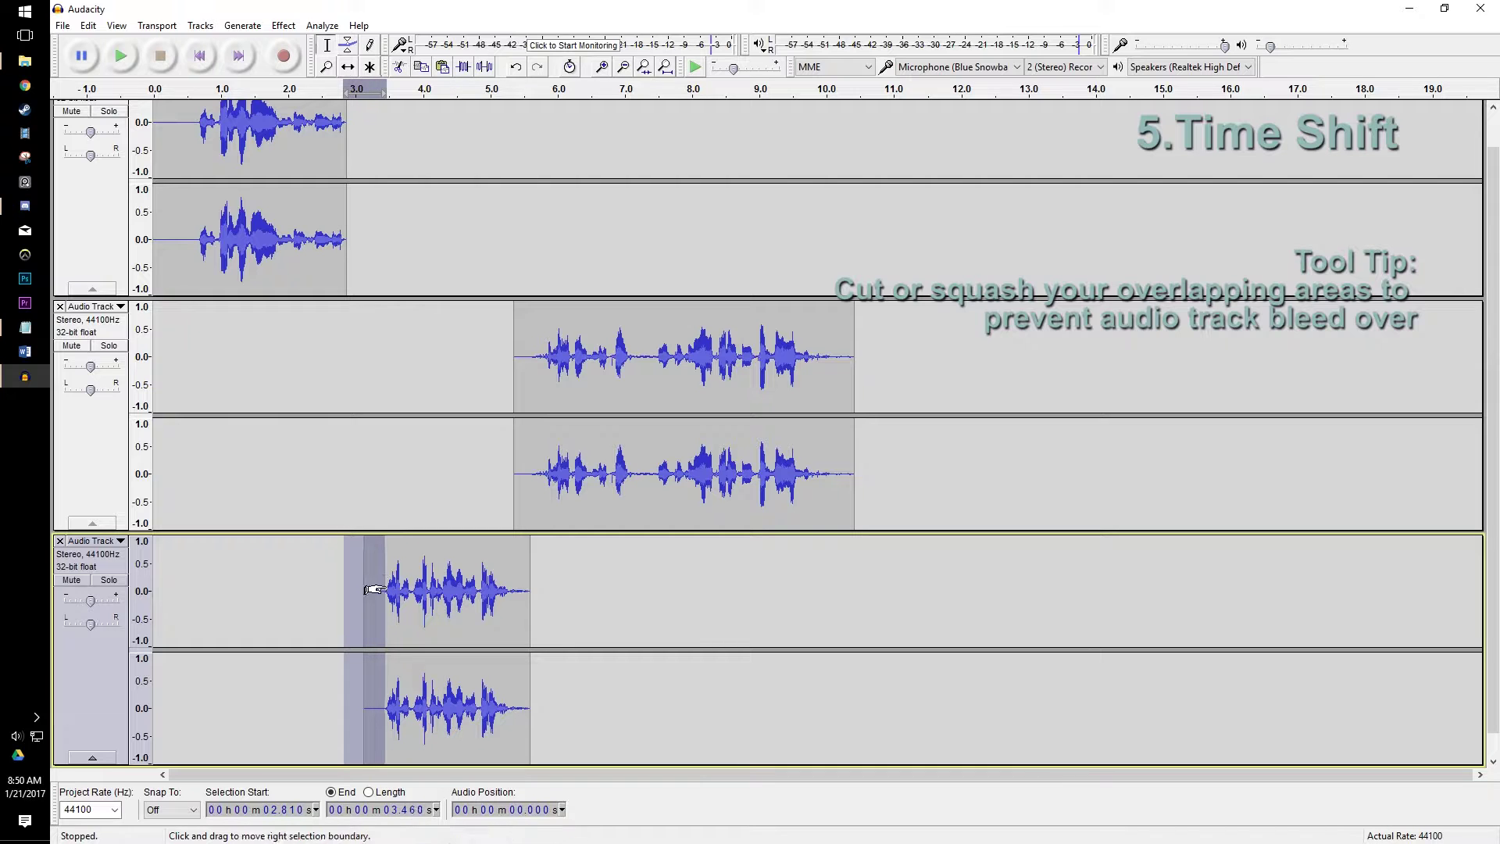
Cut the third track's silent lead-in and nudge its clip slightly later.
{"action": "left_click", "coordinate": [399, 67]}
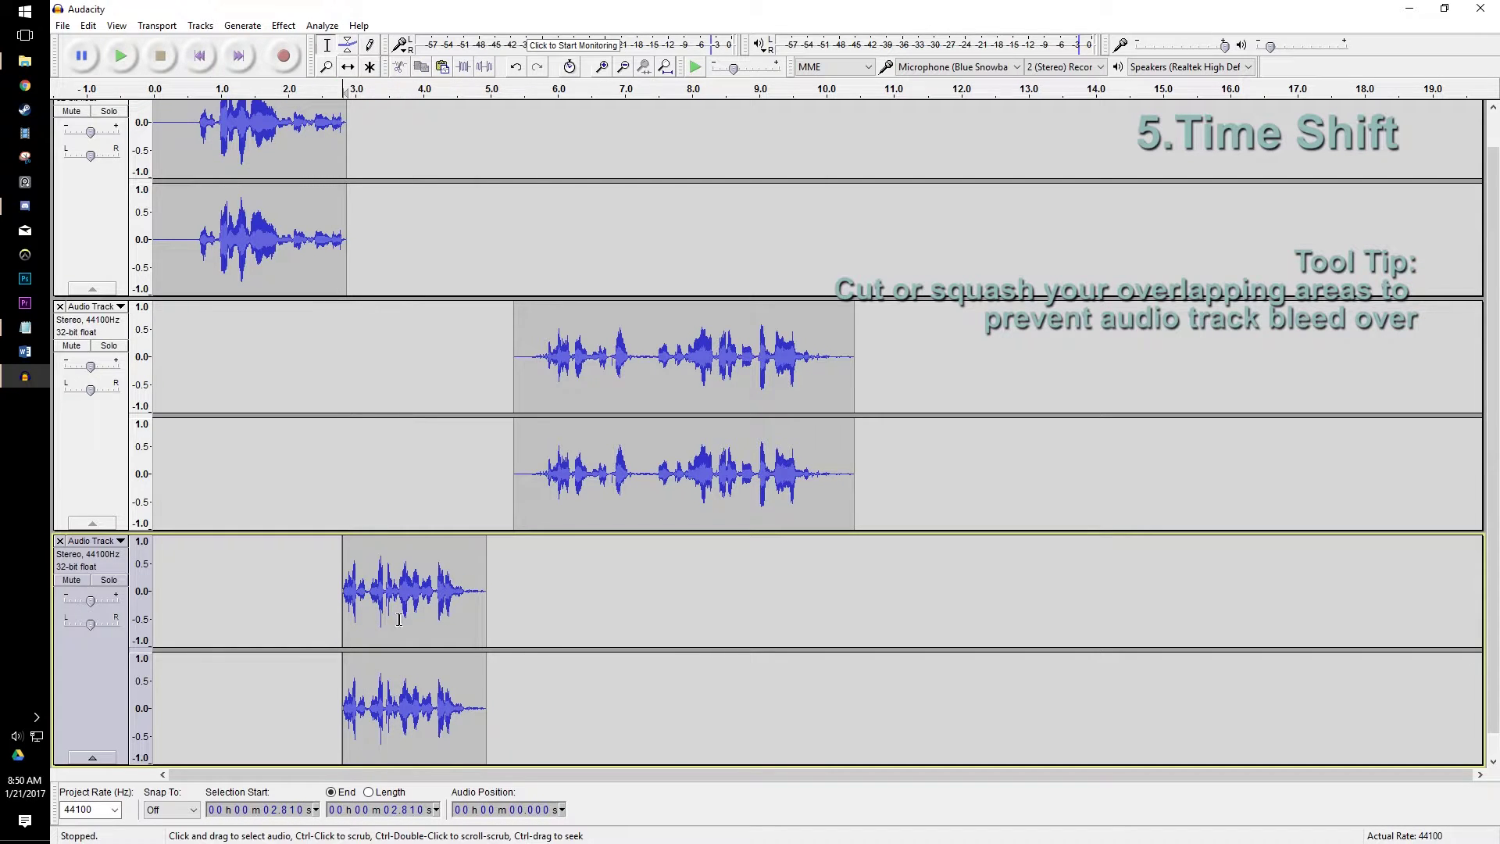
{"action": "left_click", "coordinate": [348, 67]}
{"action": "left_click_drag", "start_coordinate": [374, 575], "coordinate": [377, 575]}
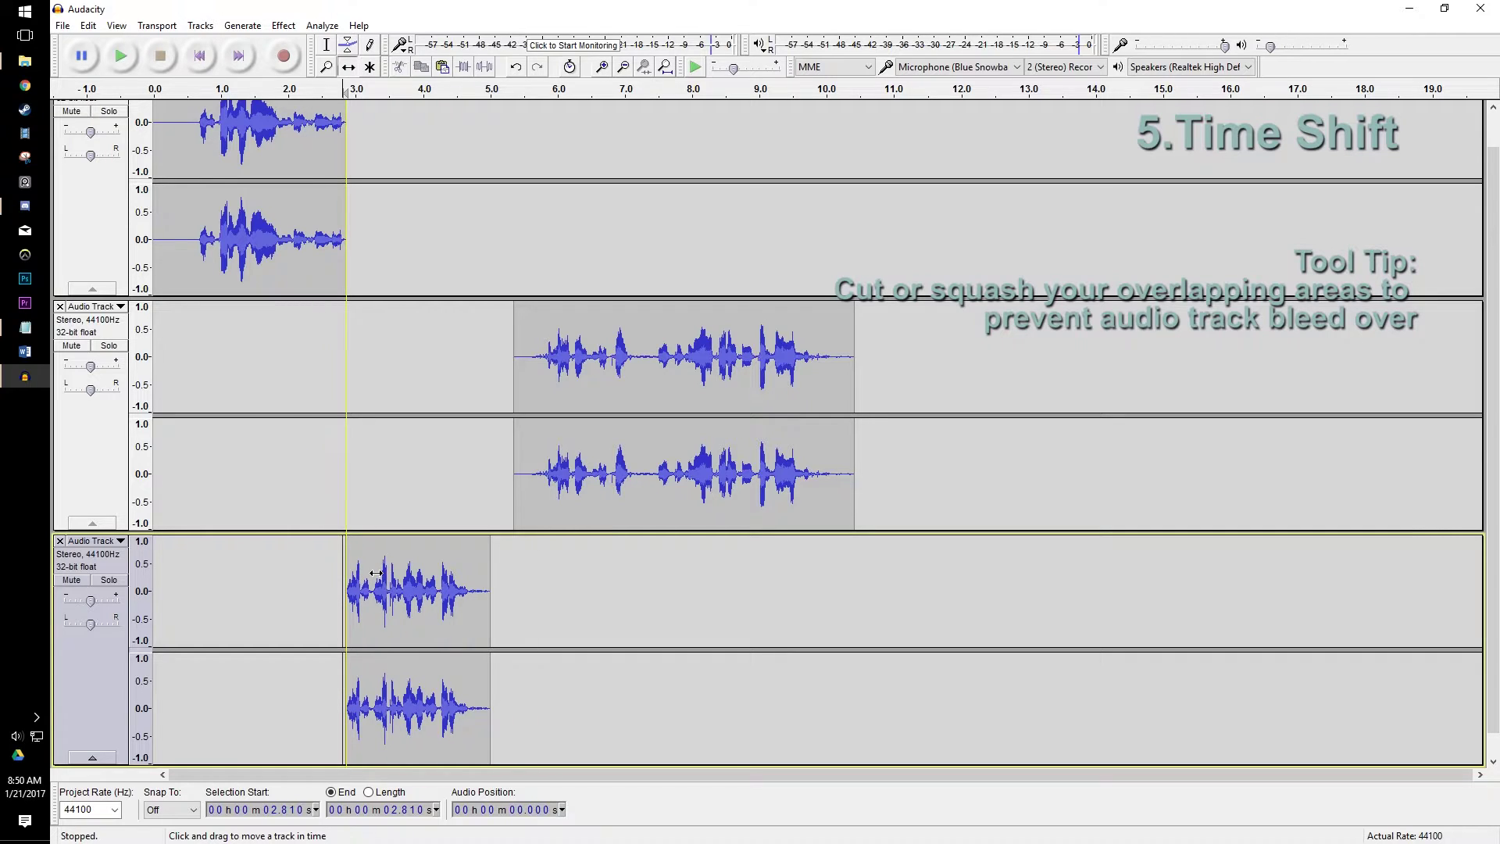
Move the second track's clip to meet the third clip's end and play the arrangement.
{"action": "left_click_drag", "start_coordinate": [603, 469], "coordinate": [562, 471]}
{"action": "key", "text": "space"}
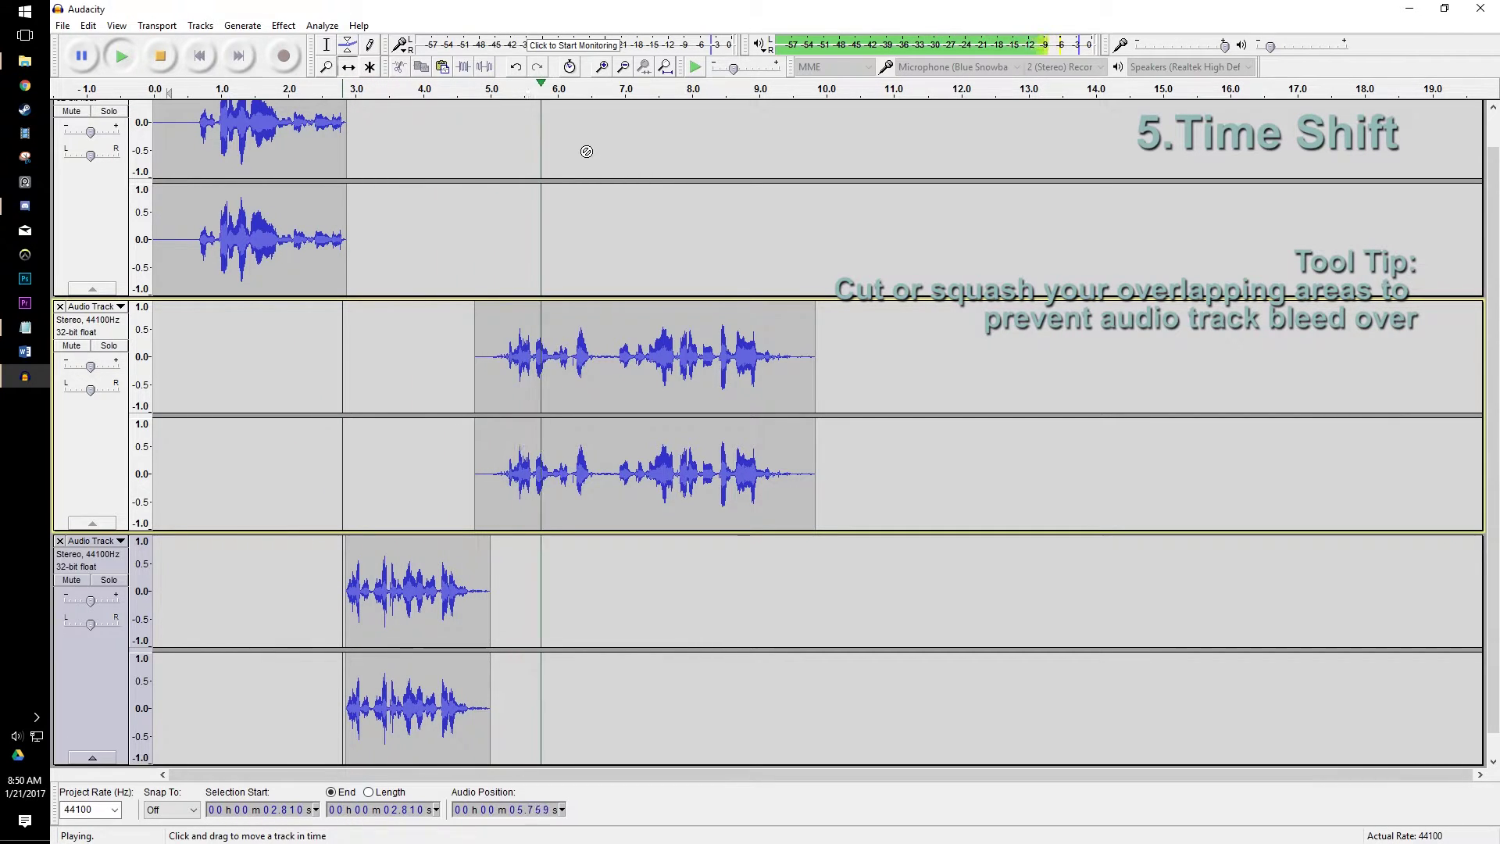
{"action": "key", "text": "space"}
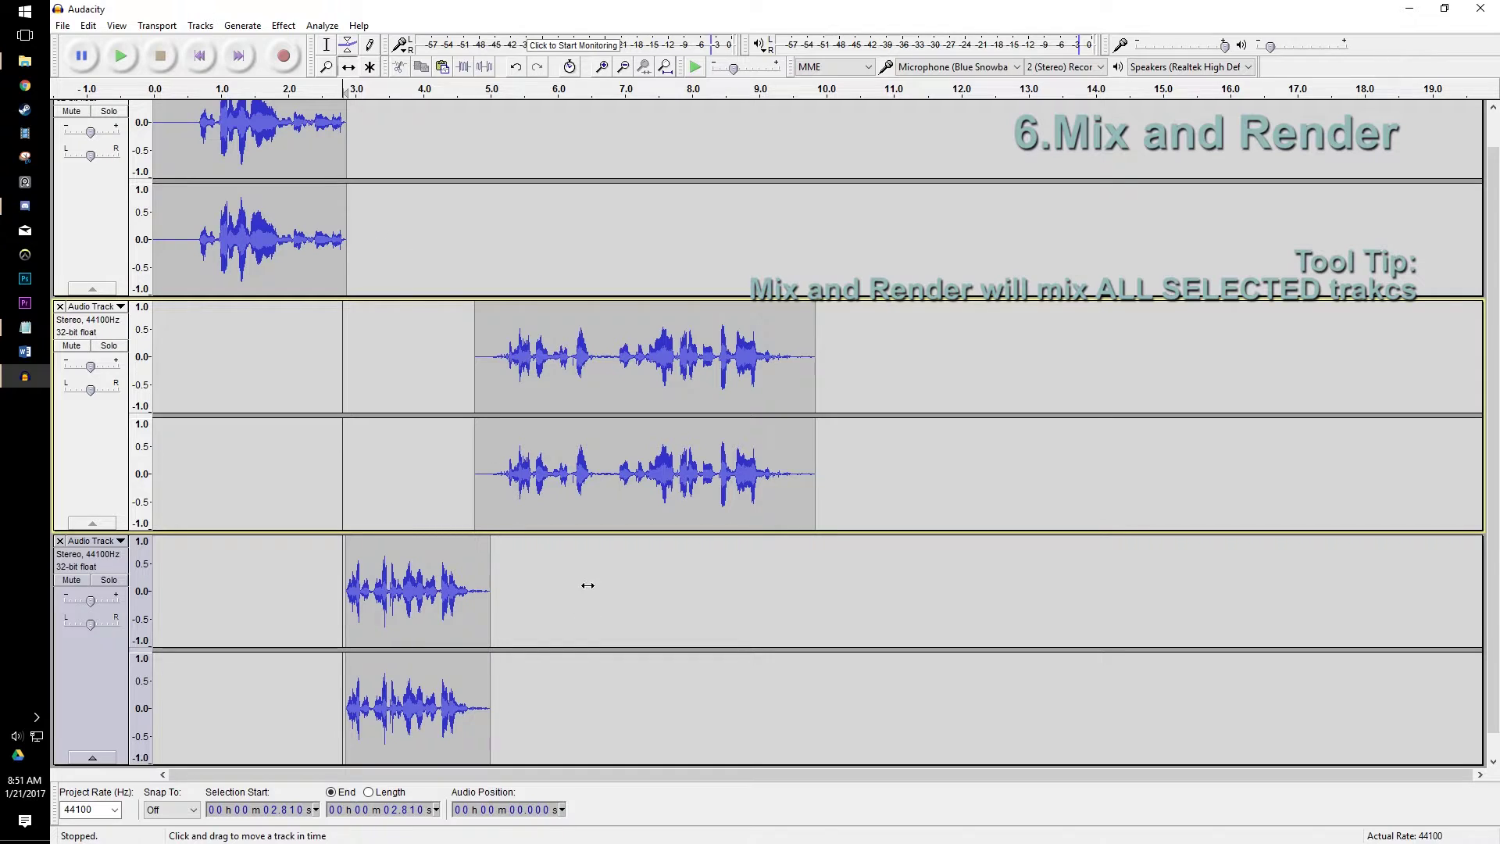
Select all three tracks from 0 to 10.2 s, apply Mix and Render, then undo it.
{"action": "key", "text": "ctrl+a"}
{"action": "left_click", "coordinate": [874, 708]}
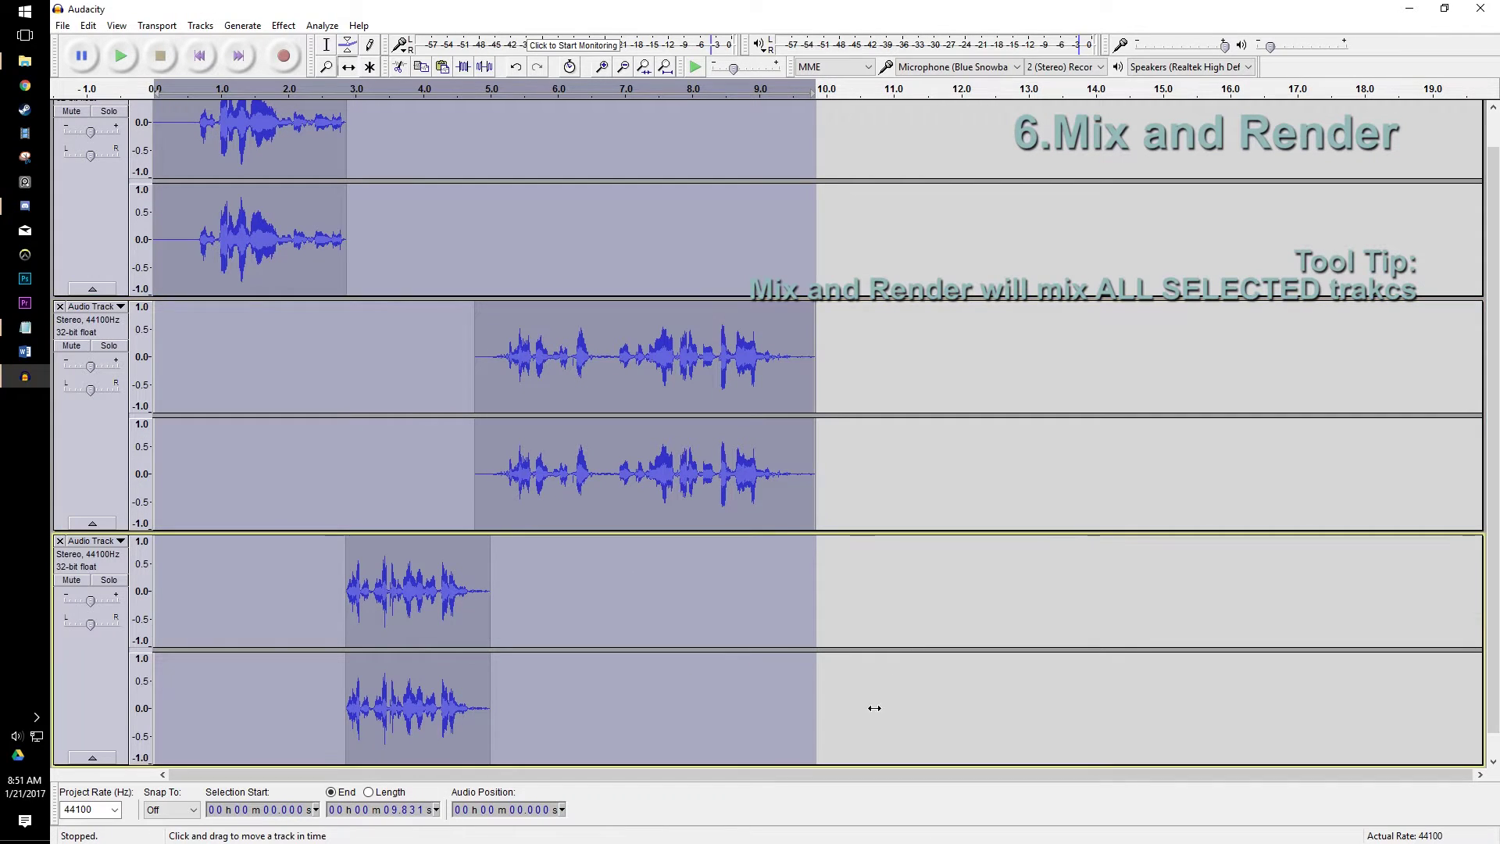
{"action": "left_click_drag", "start_coordinate": [841, 658], "coordinate": [98, 154]}
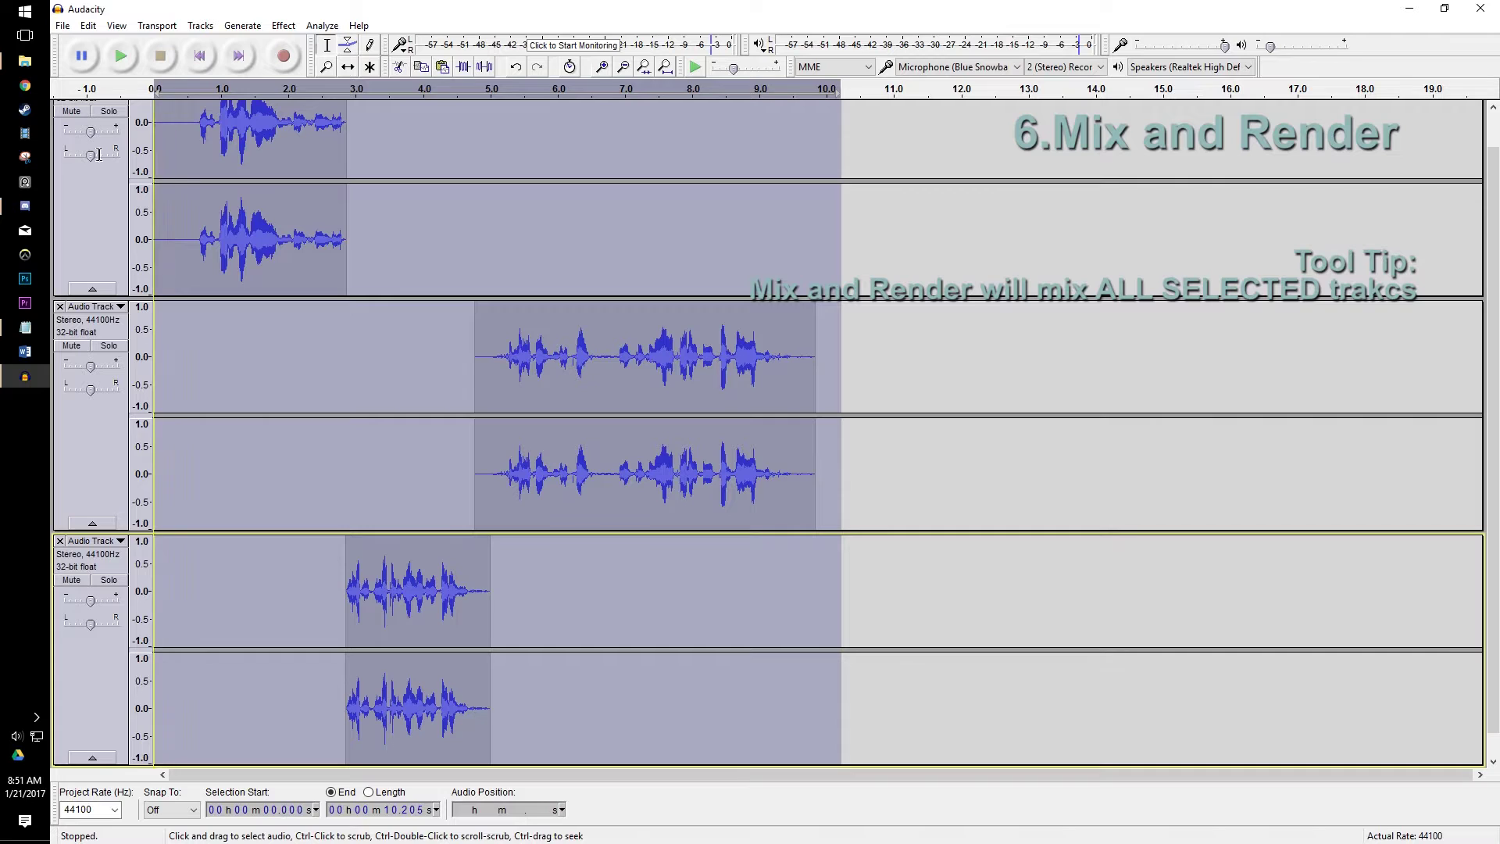
{"action": "left_click", "coordinate": [201, 25]}
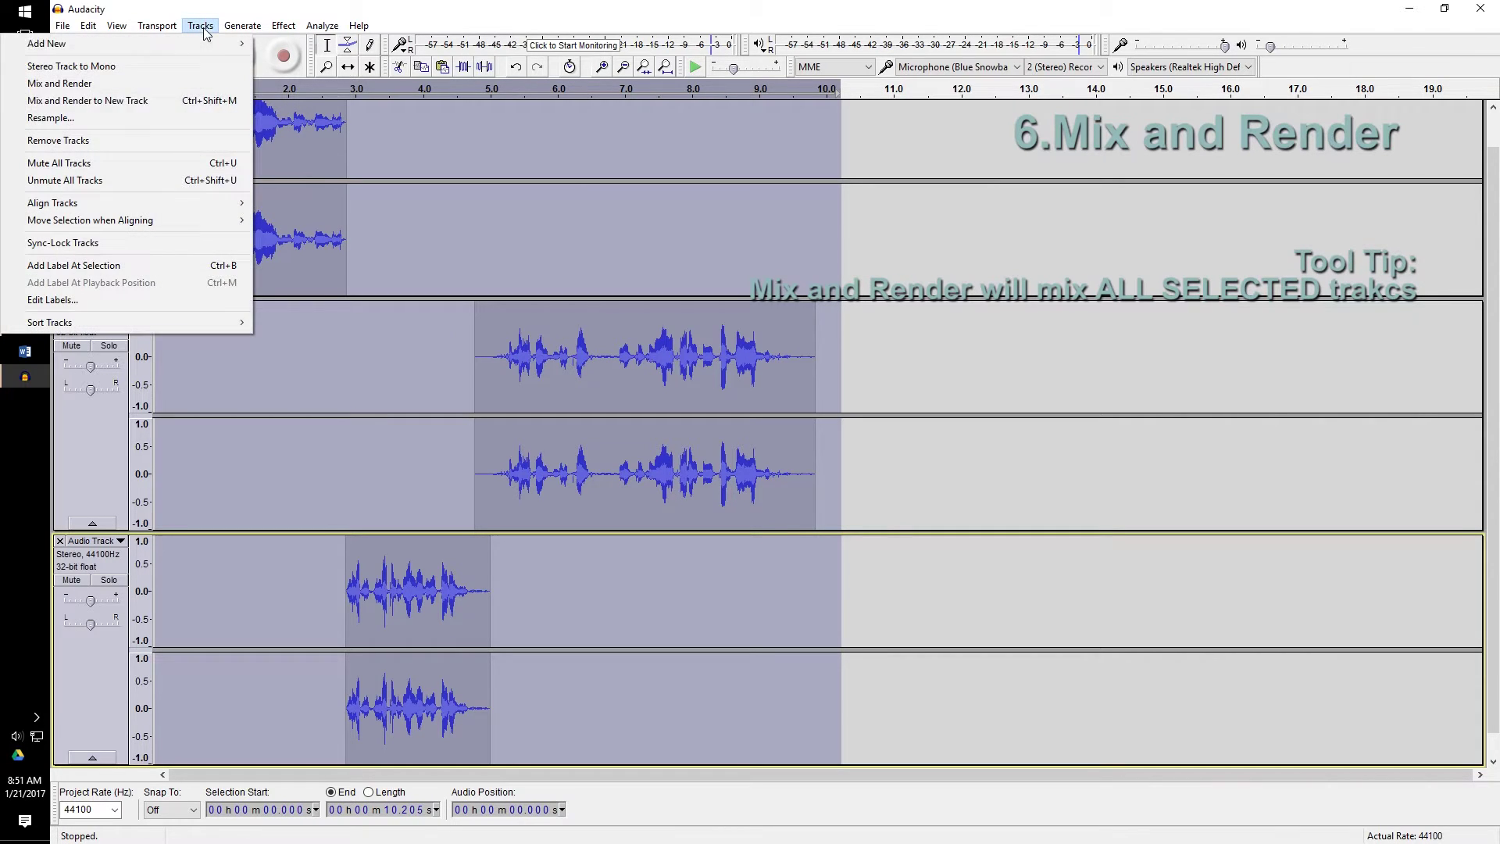
{"action": "left_click", "coordinate": [144, 89]}
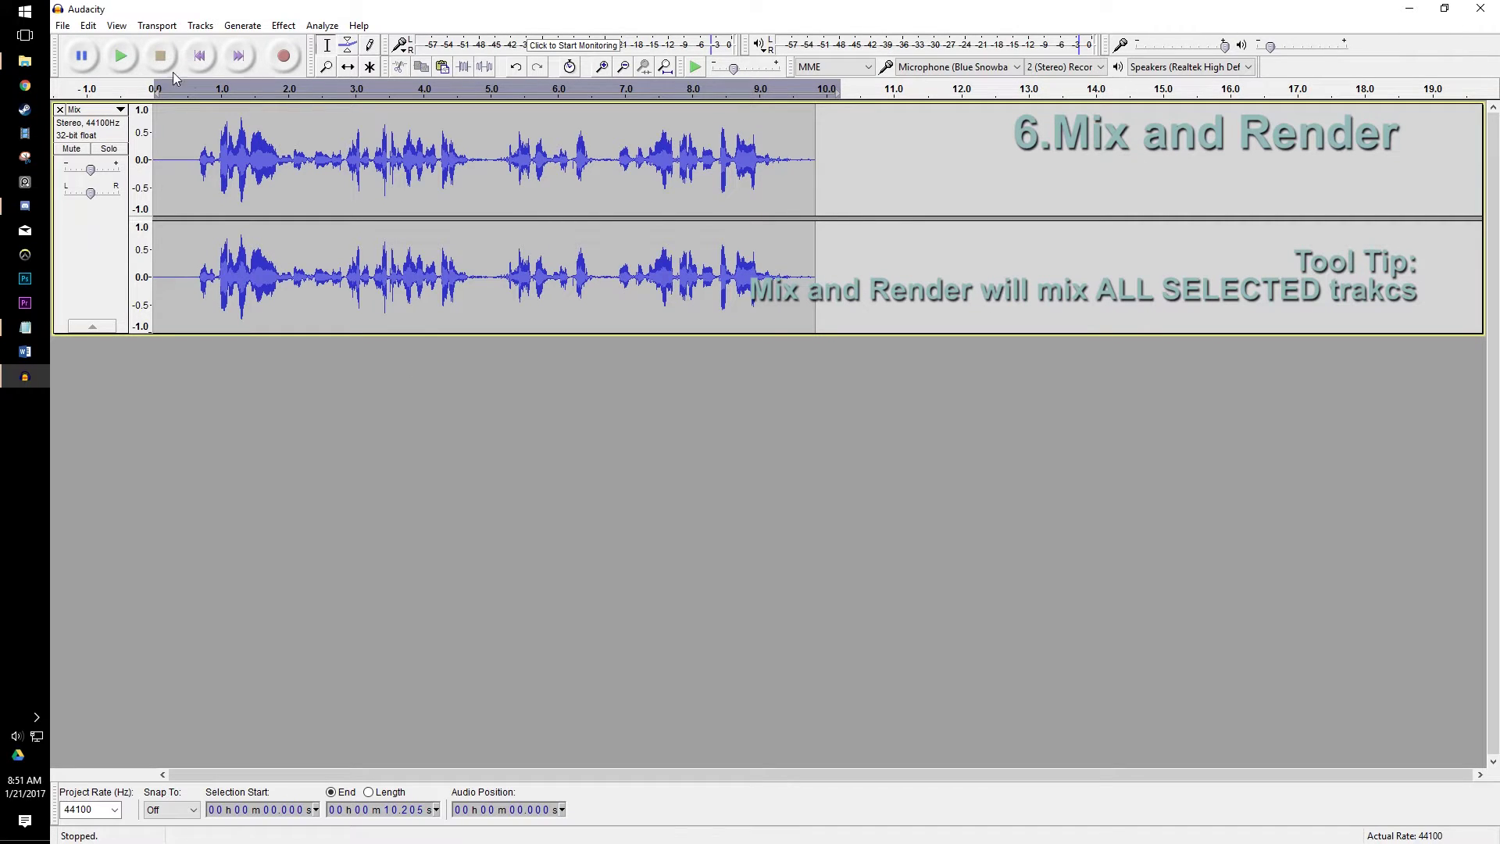
{"action": "key", "text": "ctrl+z"}
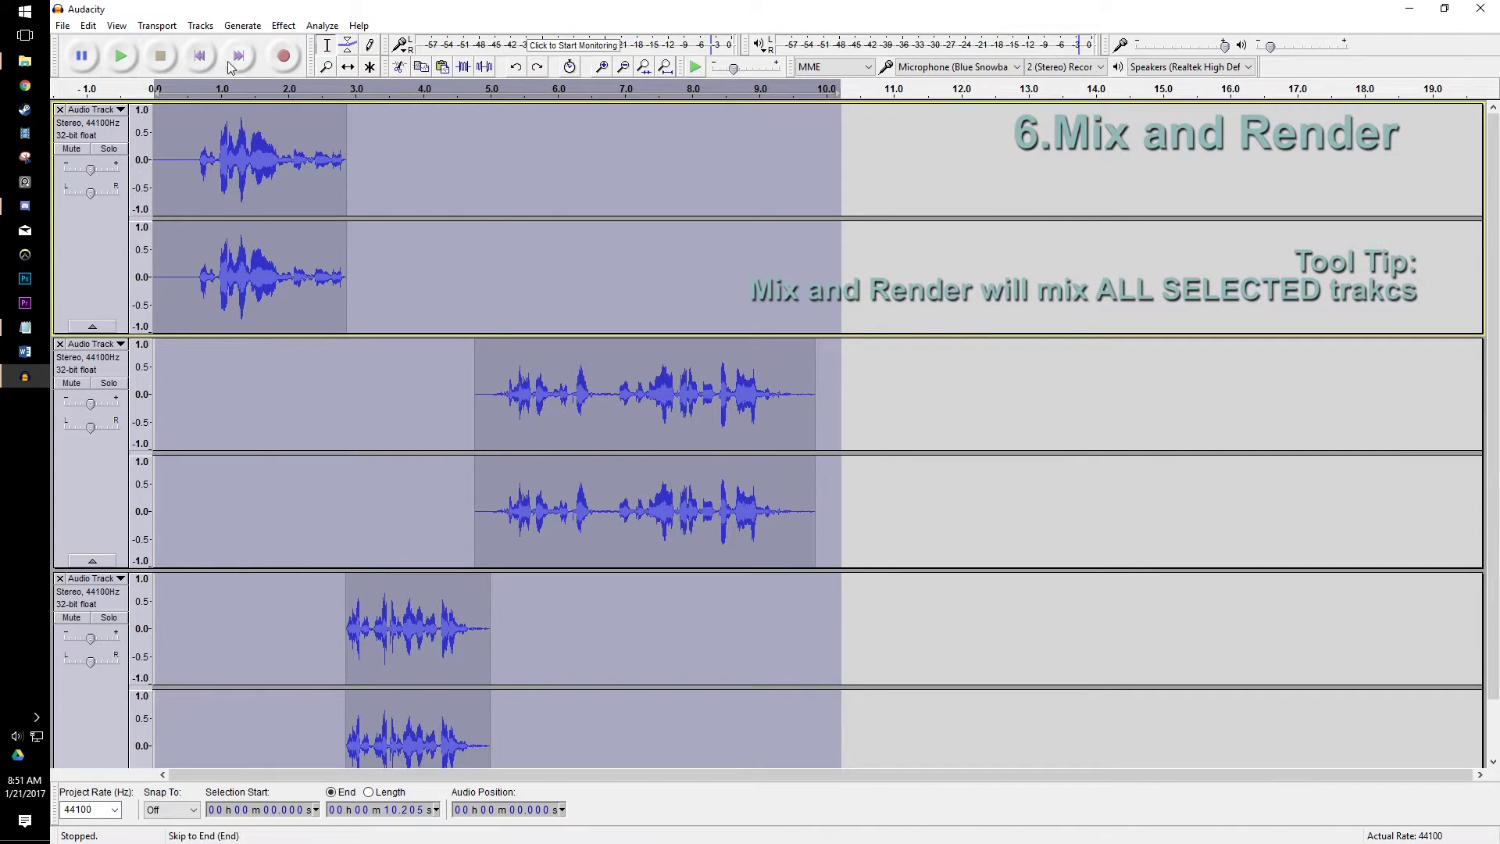
Render the selected tracks into a new Mix track with Mix and Render to New Track.
{"action": "left_click", "coordinate": [208, 30]}
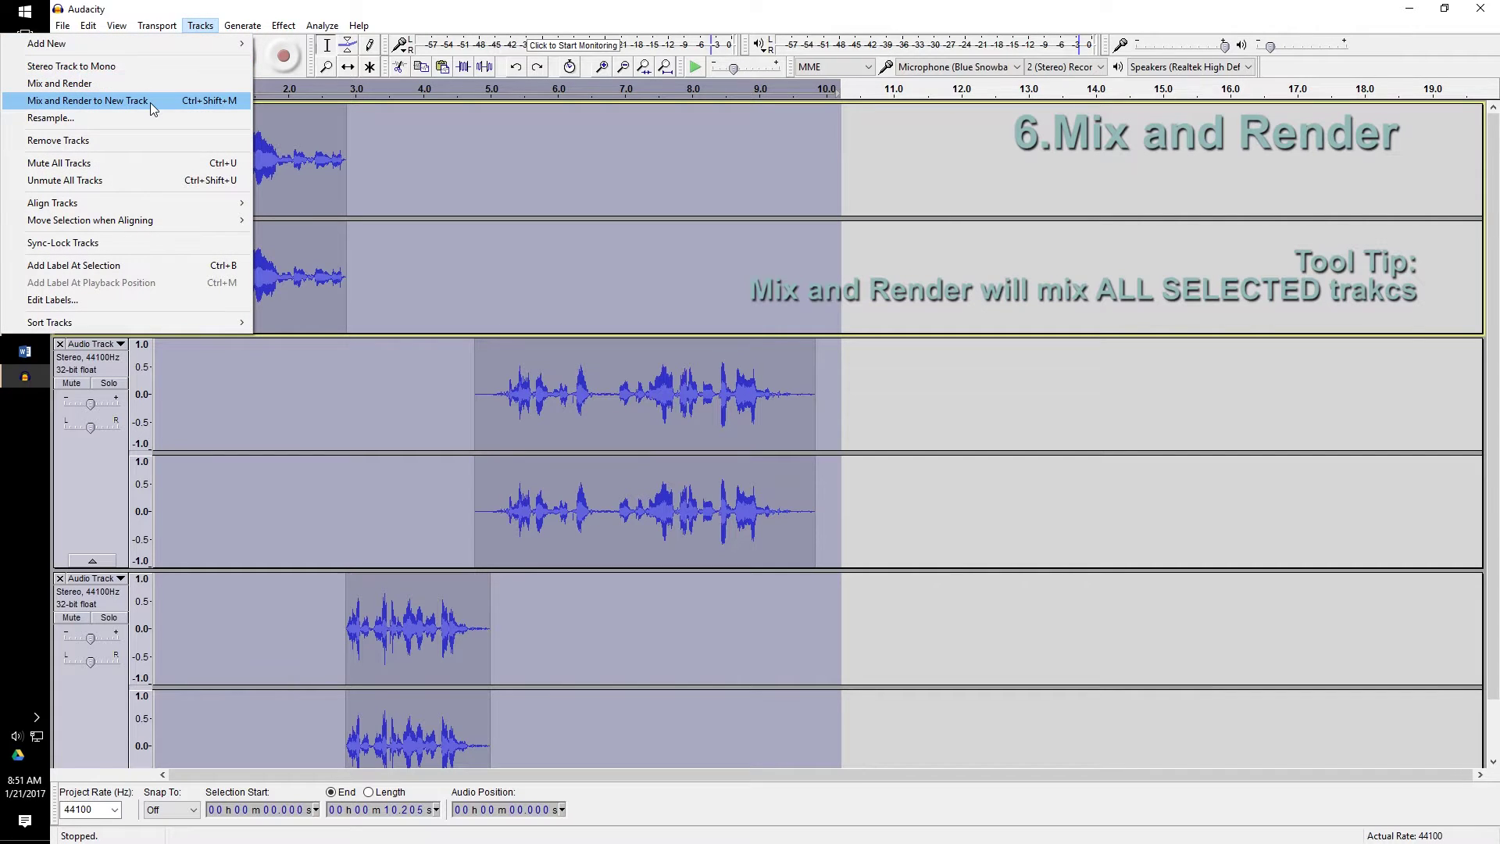
{"action": "left_click", "coordinate": [150, 101]}
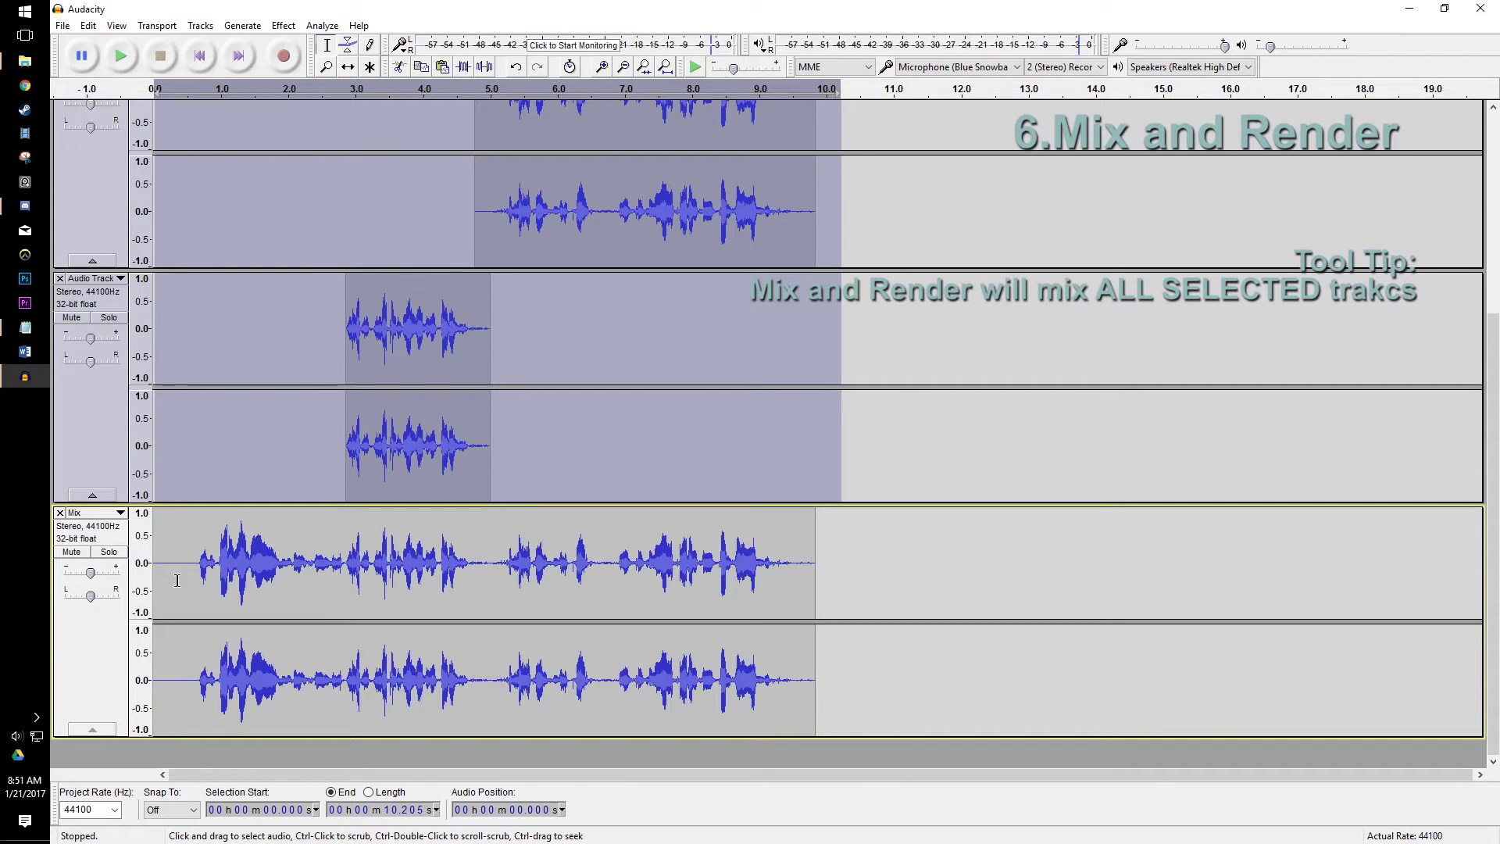
{"action": "scroll", "coordinate": [523, 340], "scroll_direction": "up", "scroll_amount": 5}
{"action": "scroll", "coordinate": [581, 708], "scroll_direction": "down", "scroll_amount": 5}
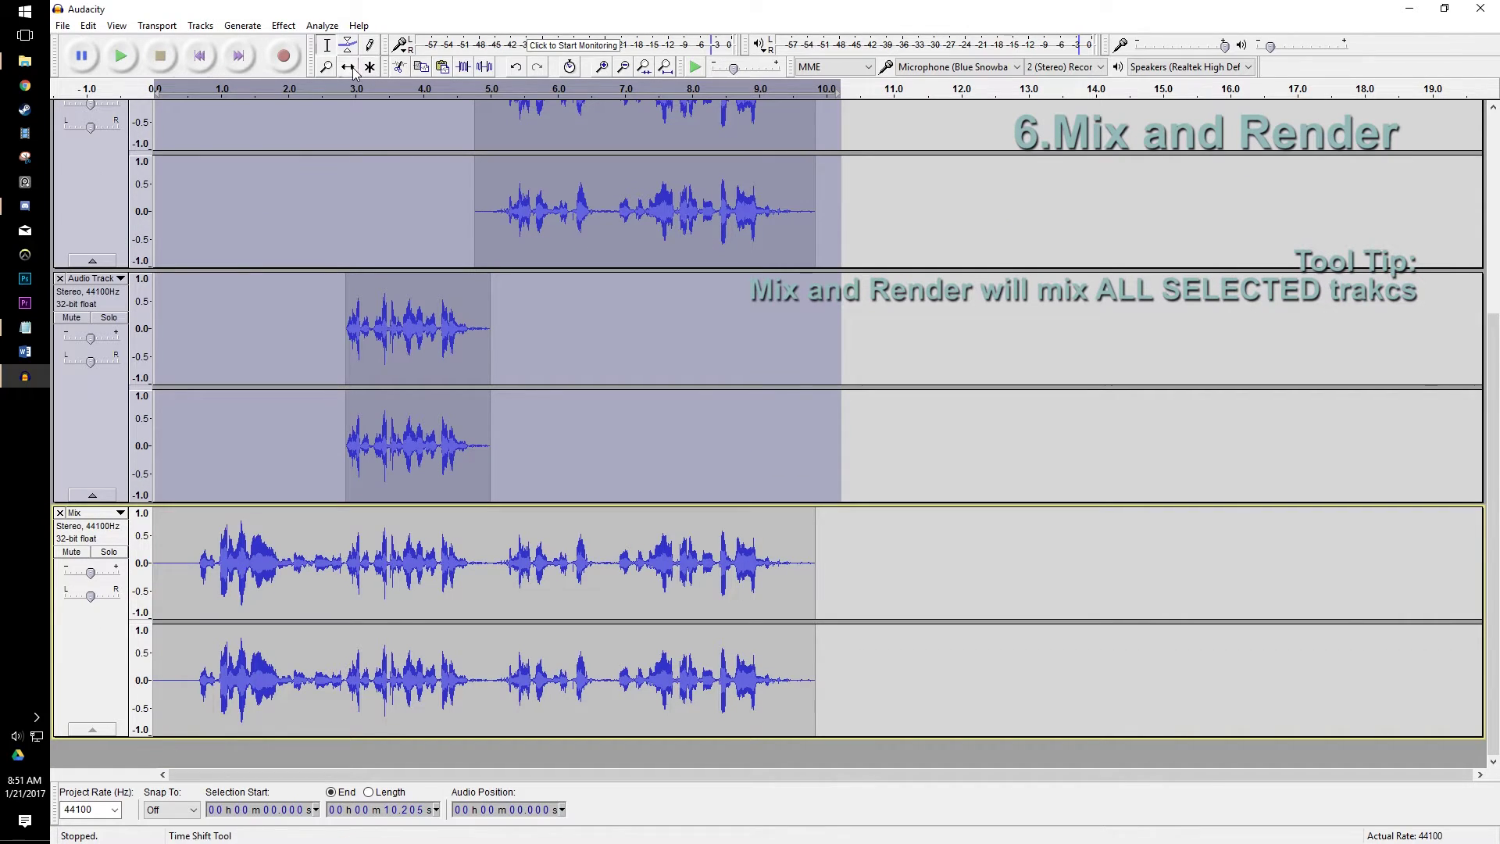
Test-move the Mix clip and back, play it, then select the whole Mix clip.
{"action": "left_click_drag", "start_coordinate": [229, 607], "coordinate": [912, 619]}
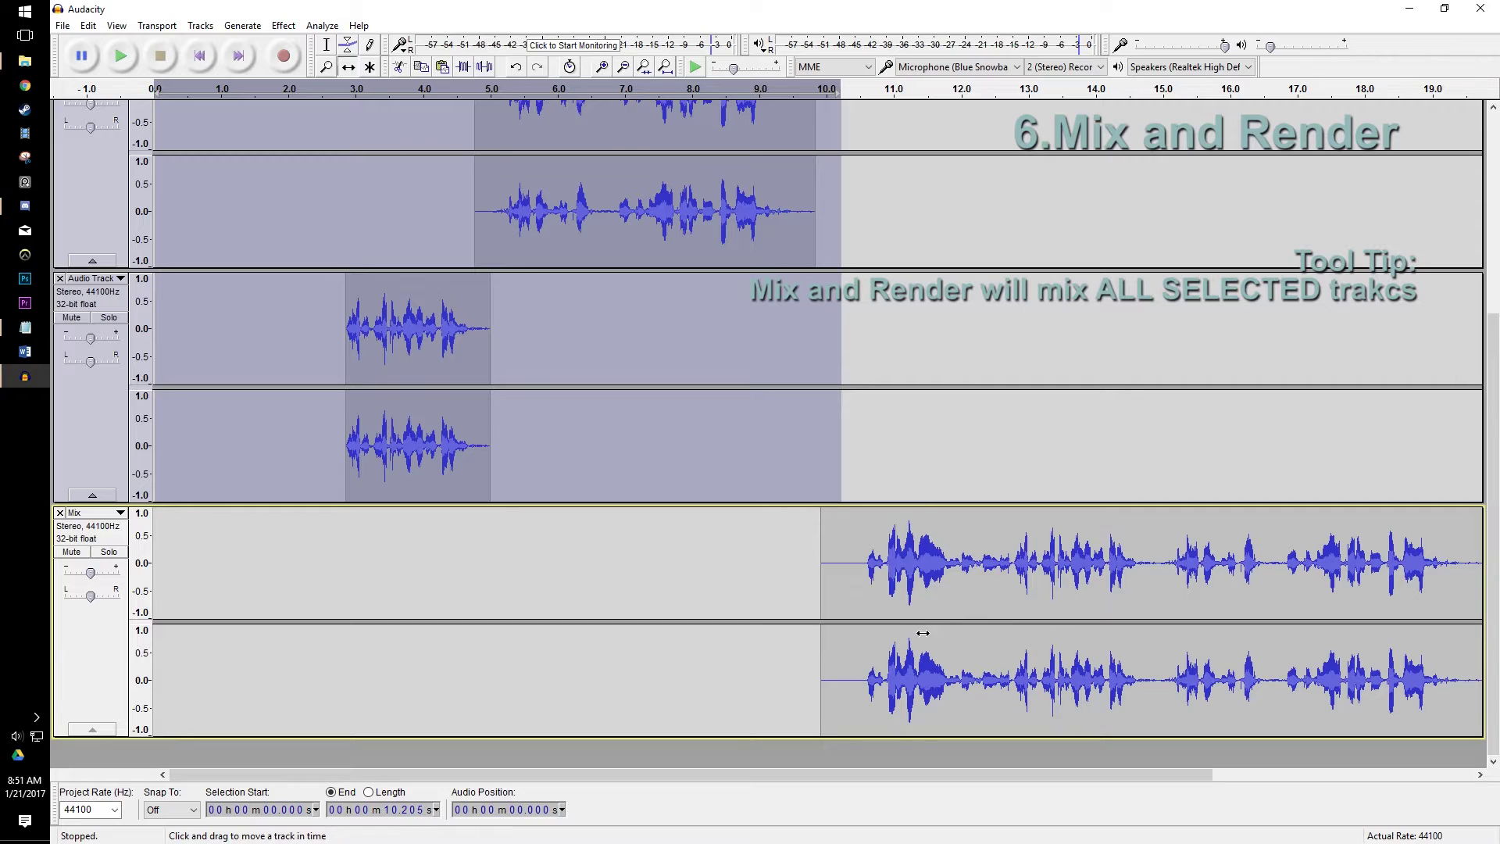
{"action": "left_click_drag", "start_coordinate": [922, 567], "coordinate": [275, 566]}
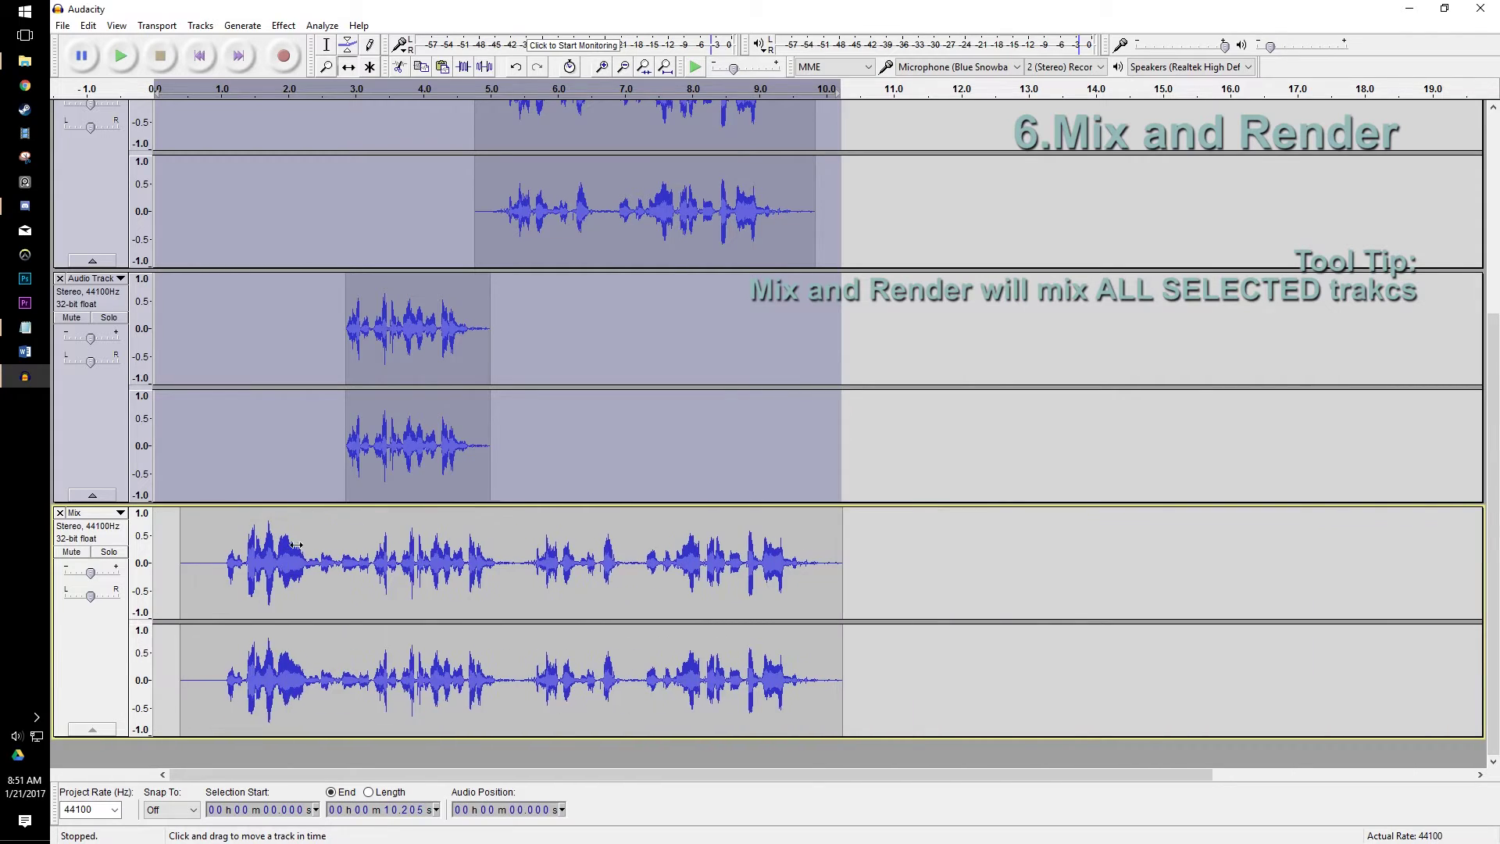
{"action": "key", "text": "space"}
{"action": "left_click", "coordinate": [326, 44]}
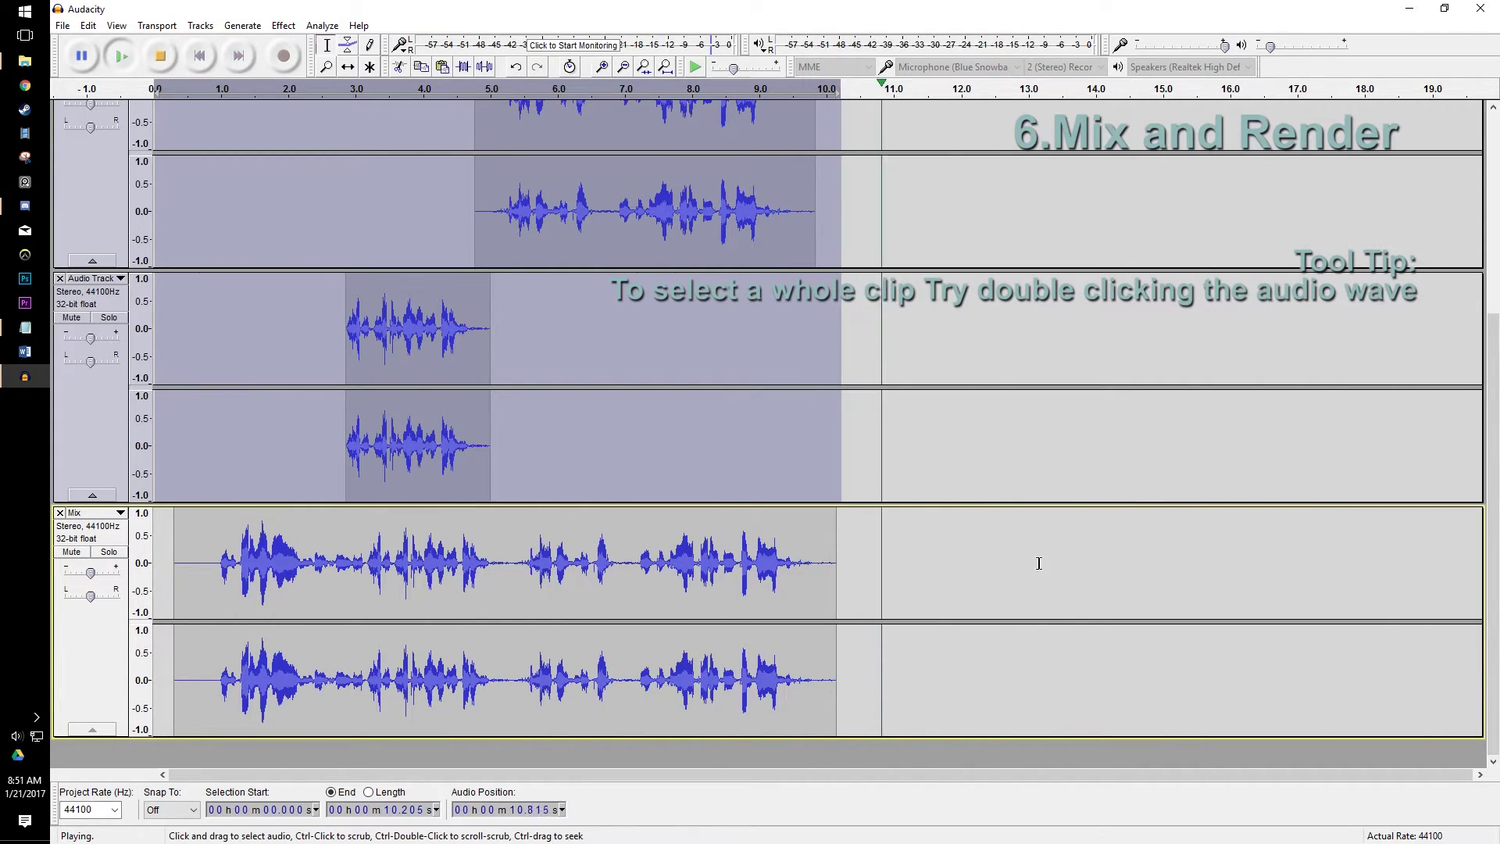
{"action": "key", "text": "space"}
{"action": "left_click_drag", "start_coordinate": [867, 570], "coordinate": [171, 587]}
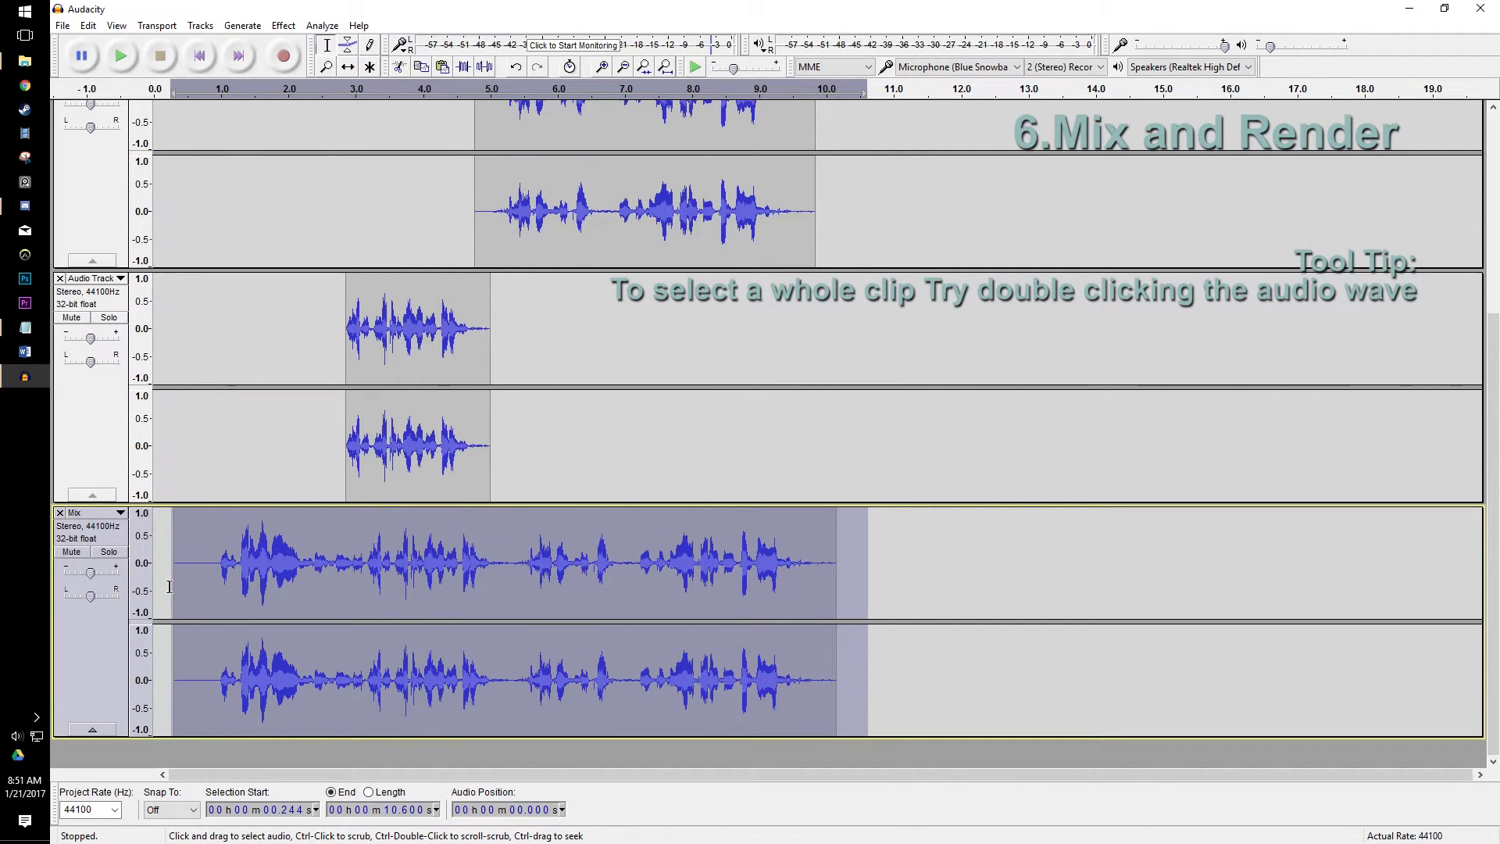
Cut the Mix audio and paste it into the middle track at about 9.76 s.
{"action": "left_click", "coordinate": [407, 67]}
{"action": "scroll", "coordinate": [881, 469], "scroll_direction": "up", "scroll_amount": 5}
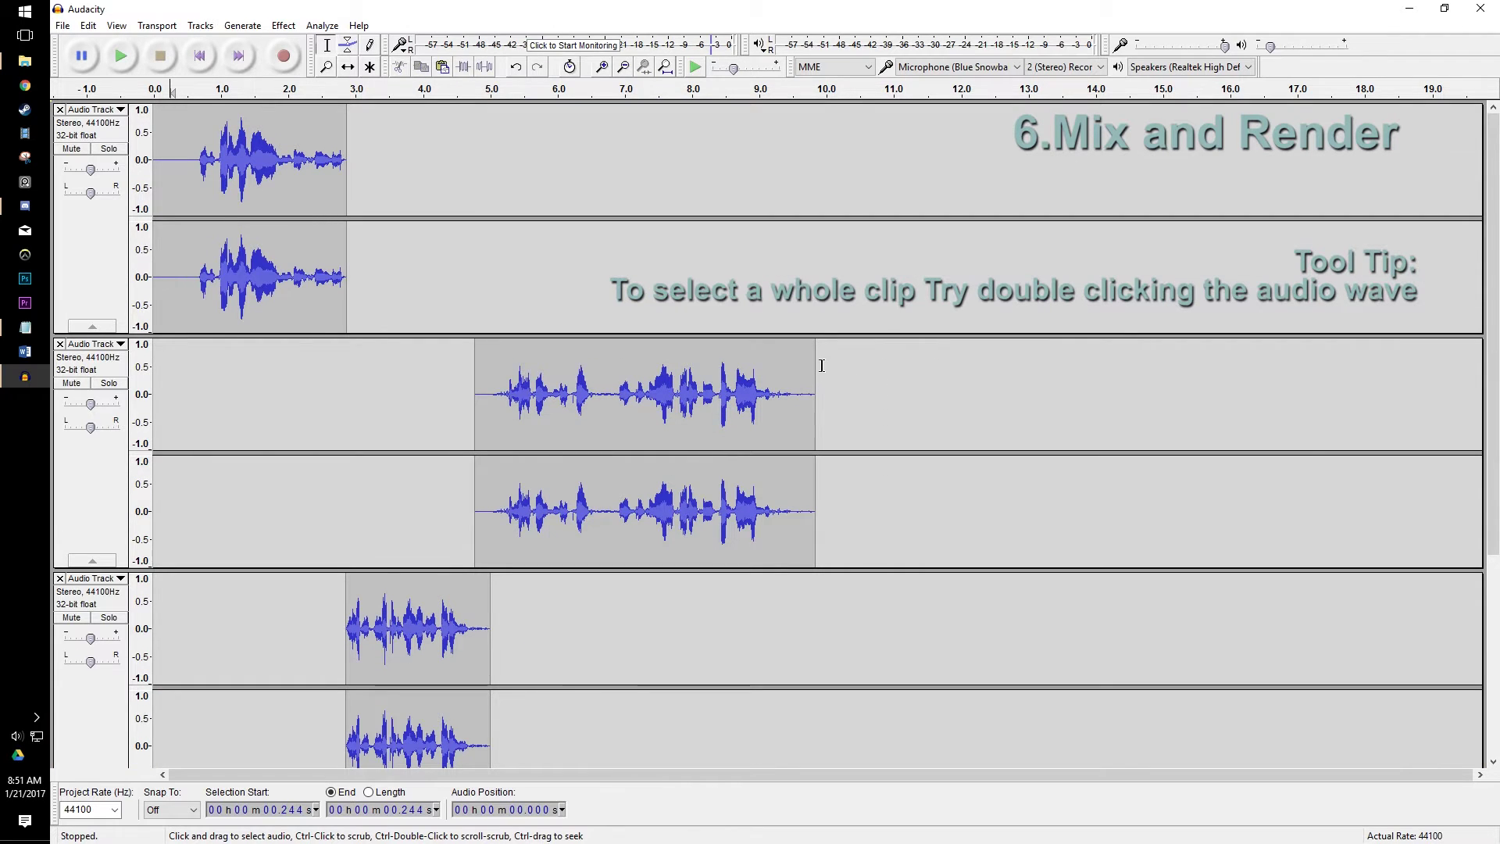
{"action": "left_click", "coordinate": [824, 367]}
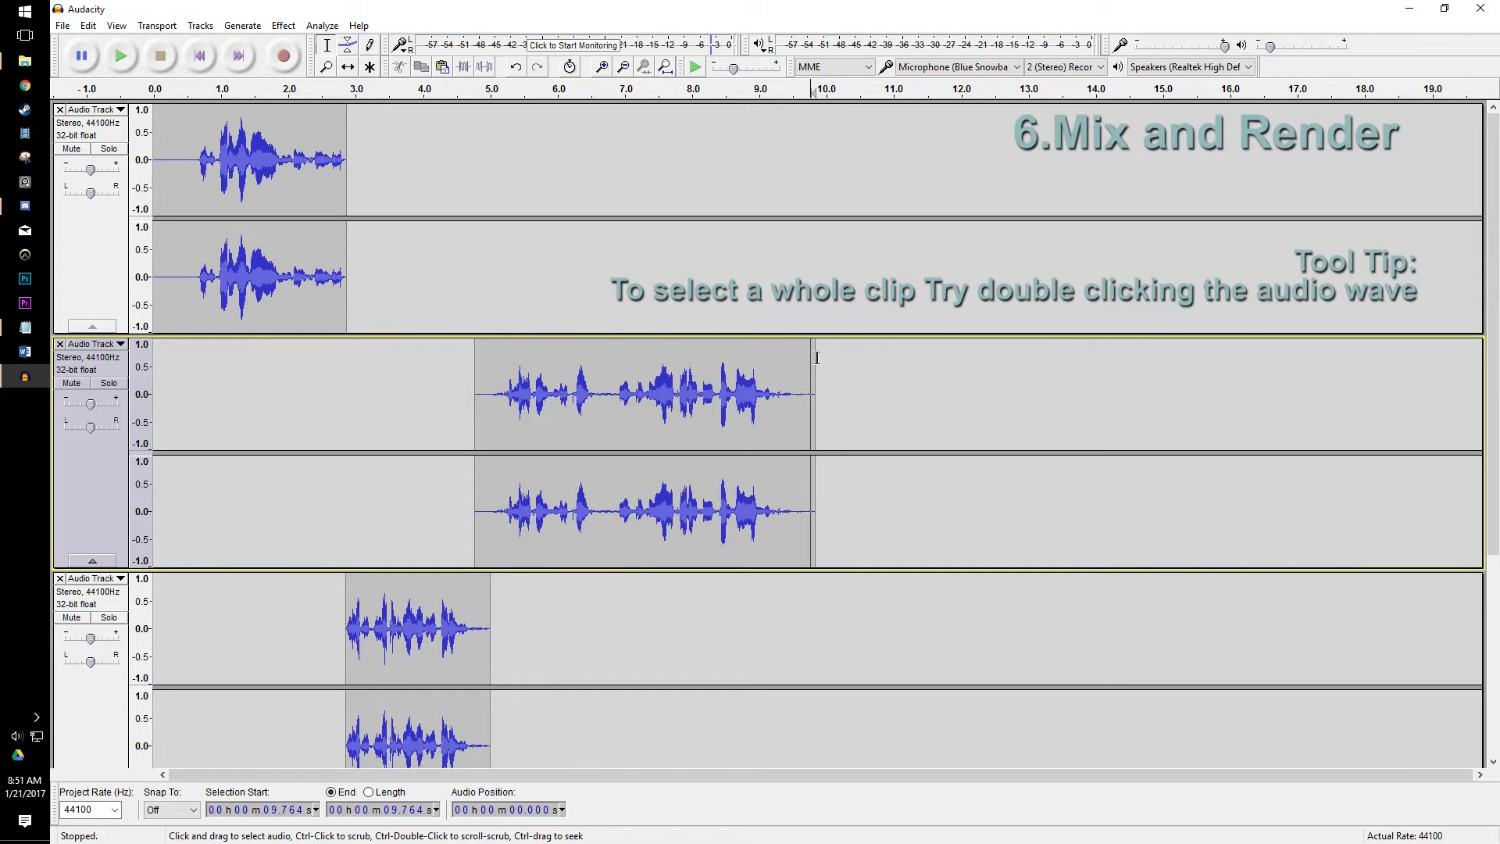
{"action": "left_click", "coordinate": [444, 68]}
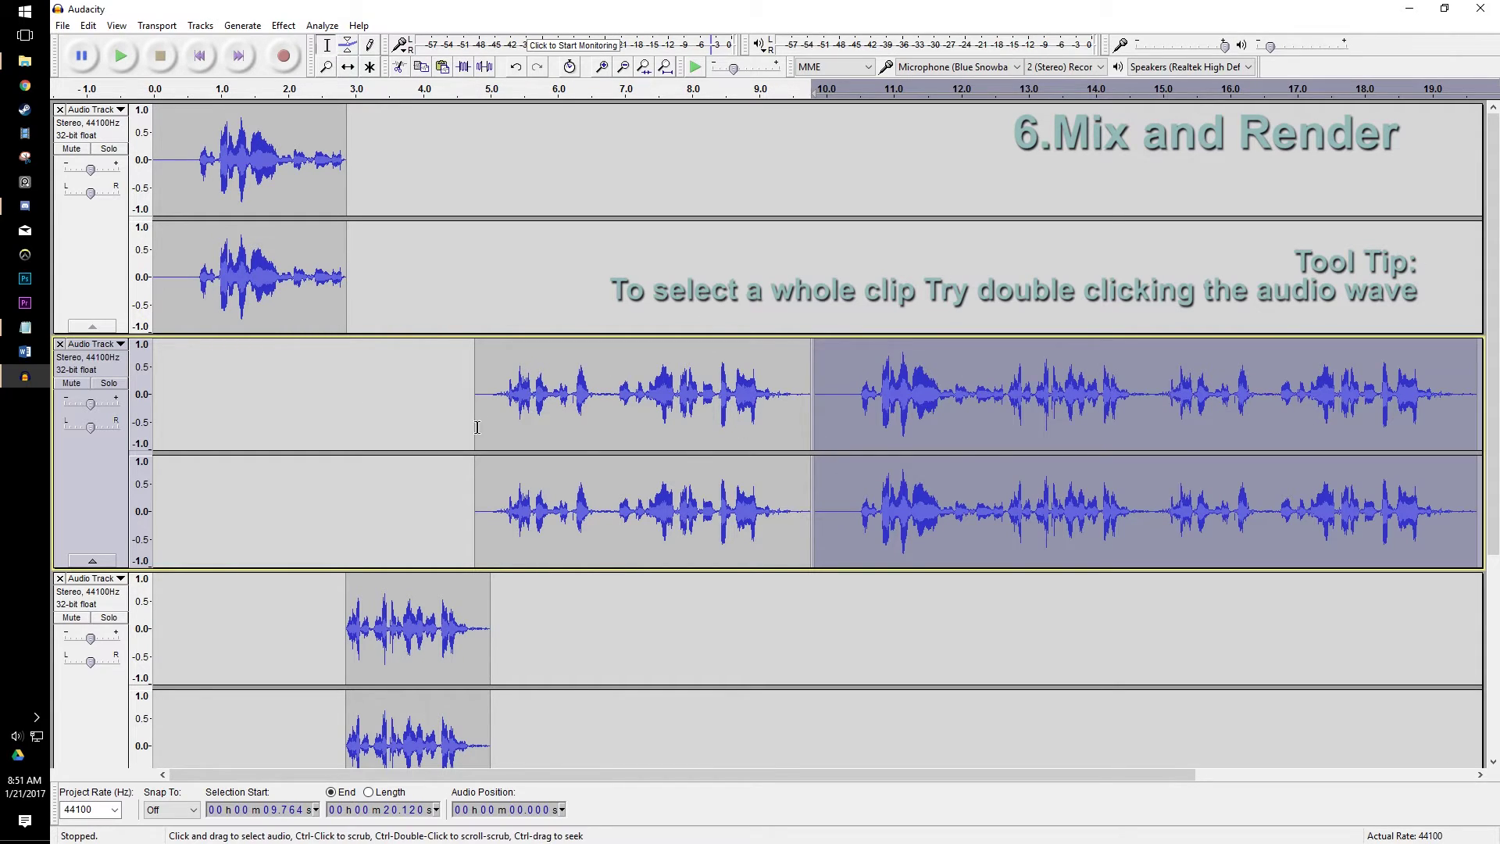
{"action": "left_click_drag", "start_coordinate": [833, 364], "coordinate": [793, 367]}
{"action": "left_click", "coordinate": [860, 327]}
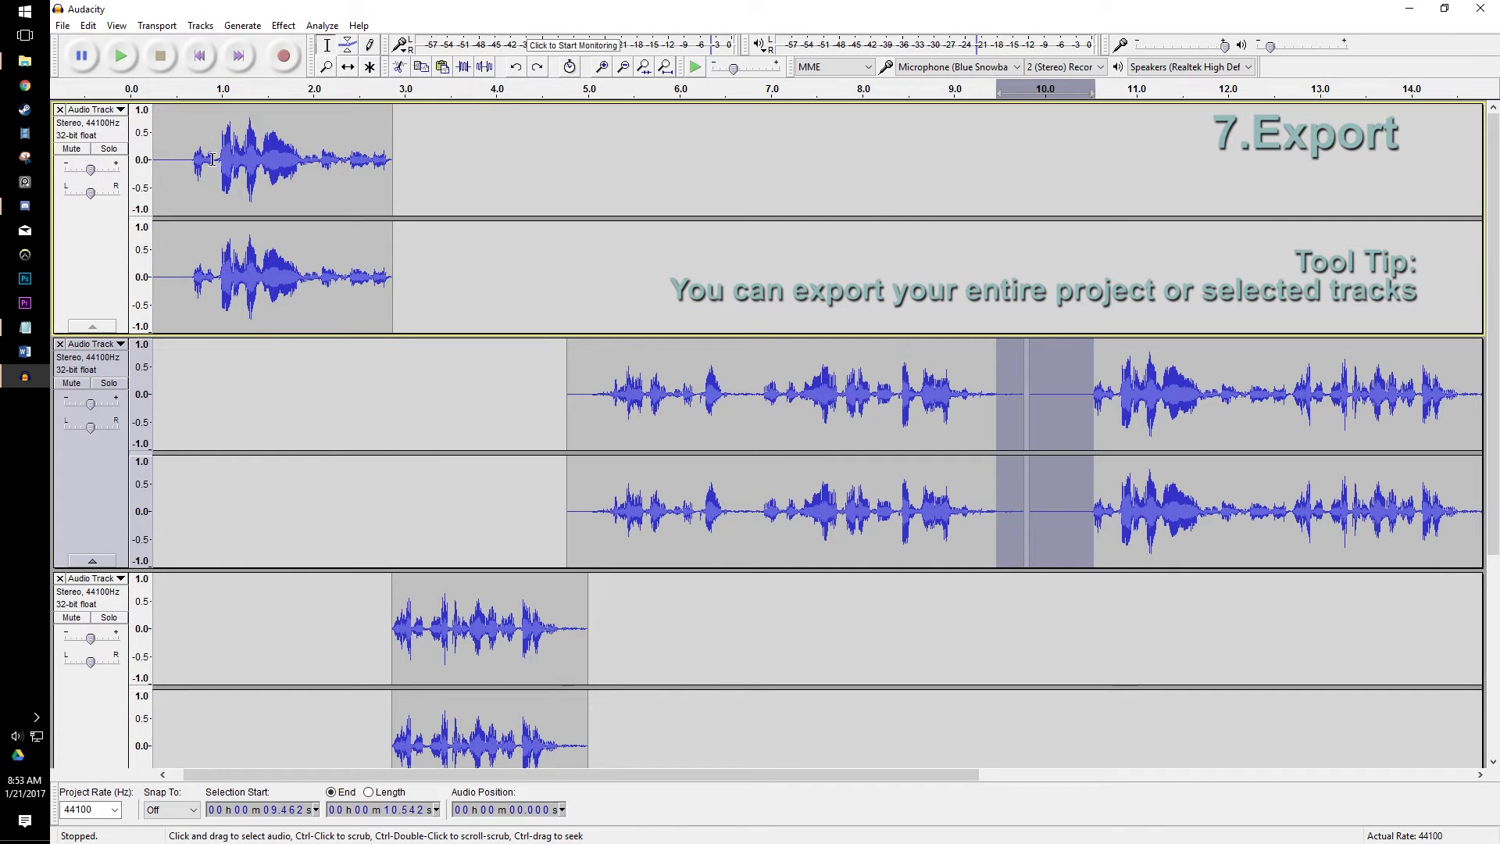
Export the project as a 16-bit PCM WAV file named Test.
{"action": "left_click", "coordinate": [166, 150]}
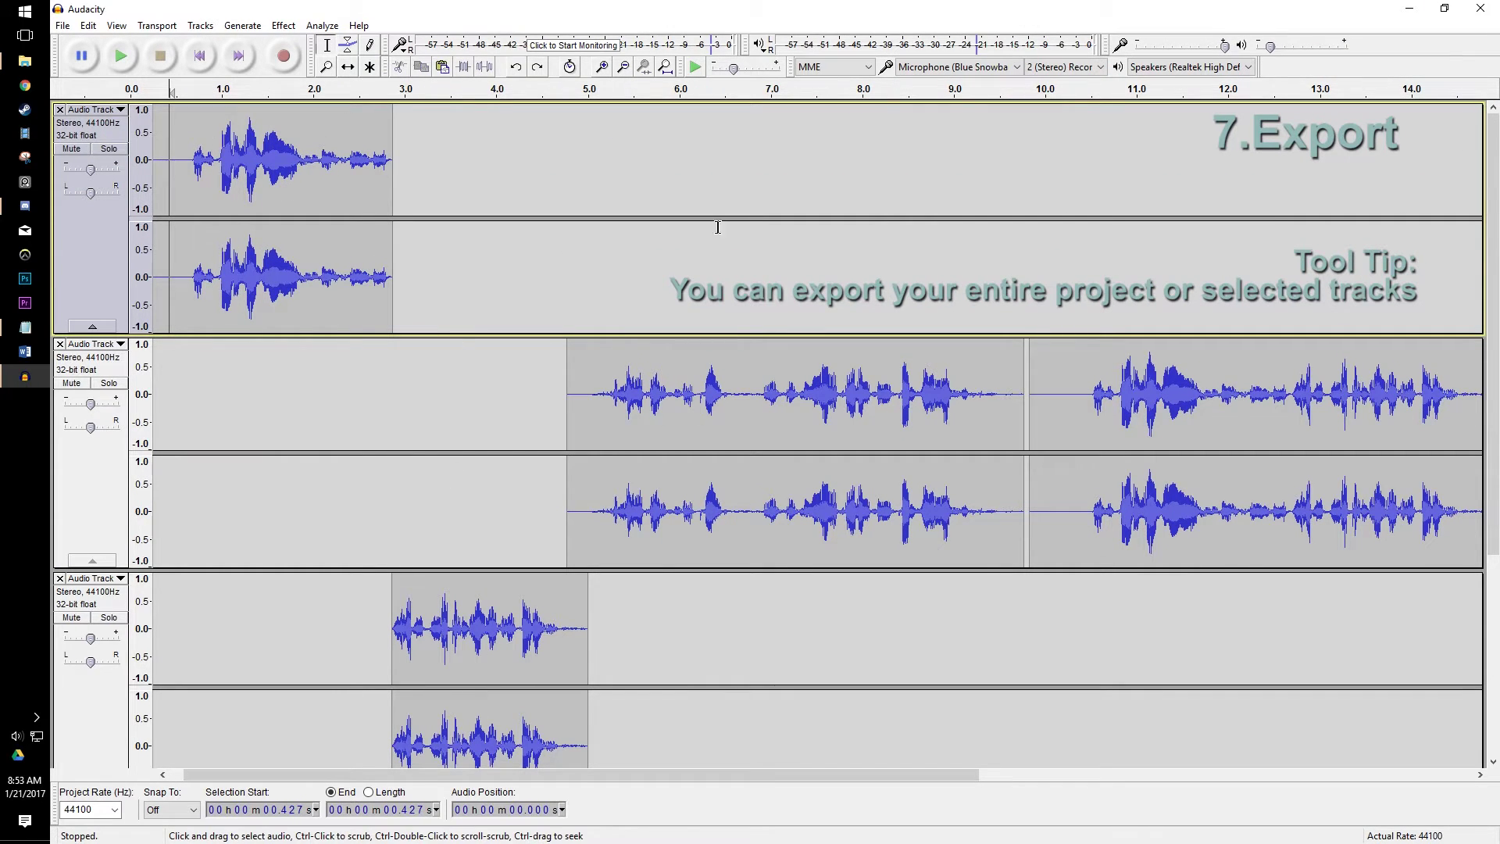
{"action": "left_click", "coordinate": [62, 25]}
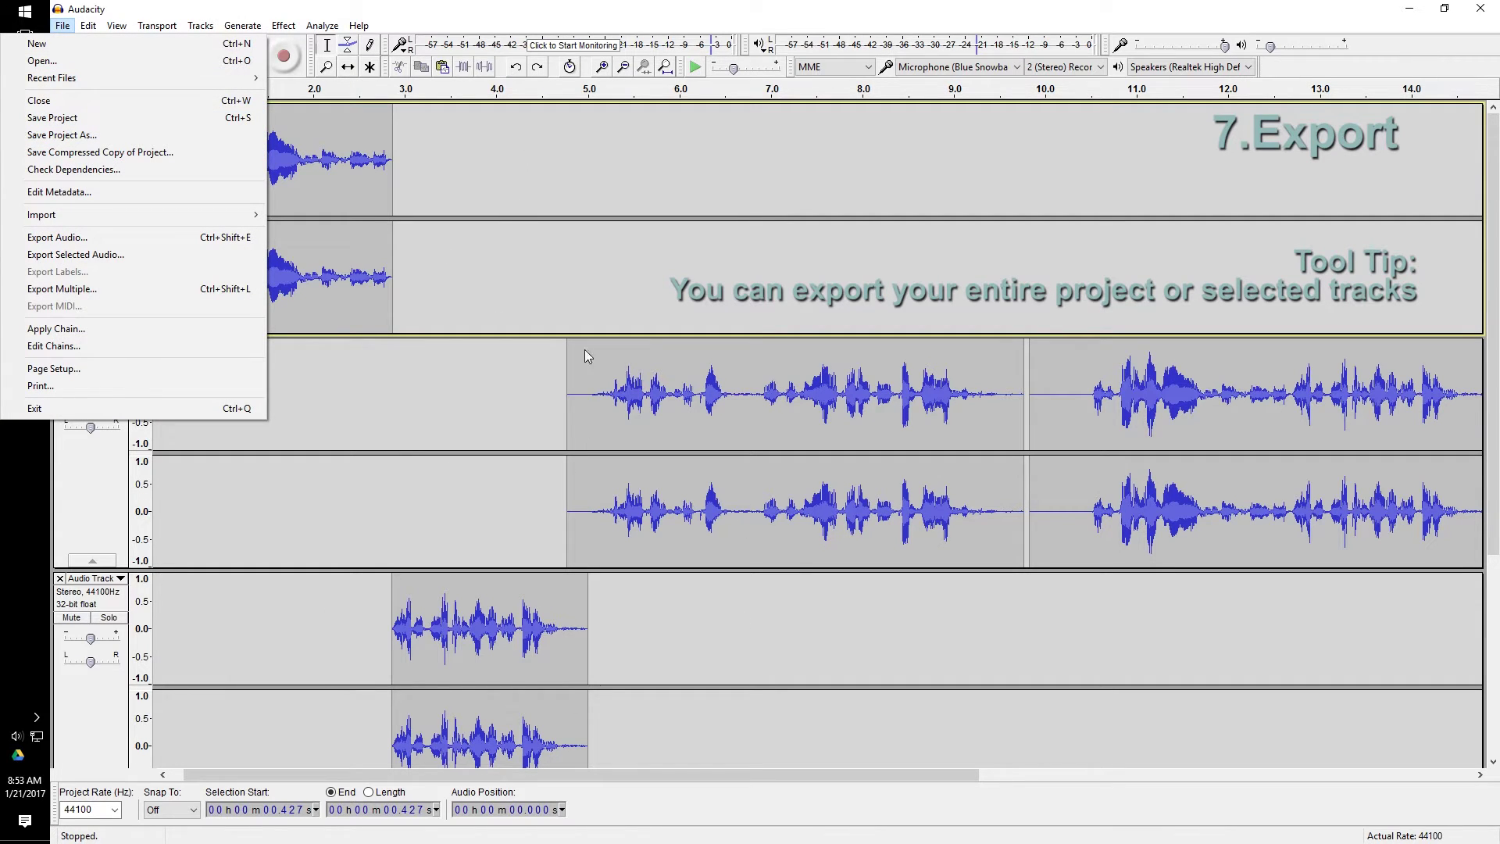
{"action": "left_click", "coordinate": [117, 237]}
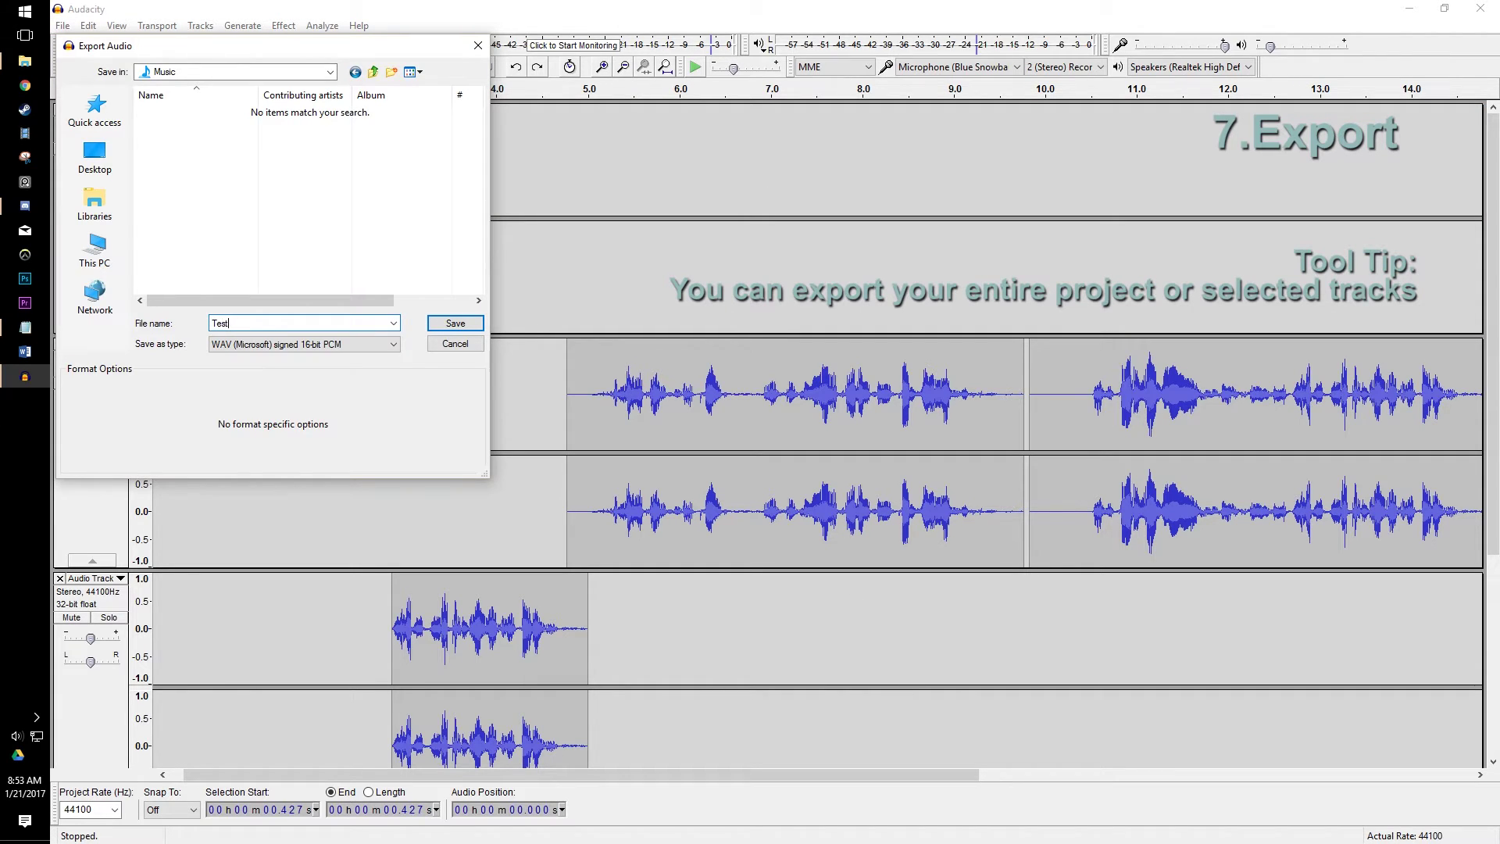
{"action": "left_click", "coordinate": [461, 323]}
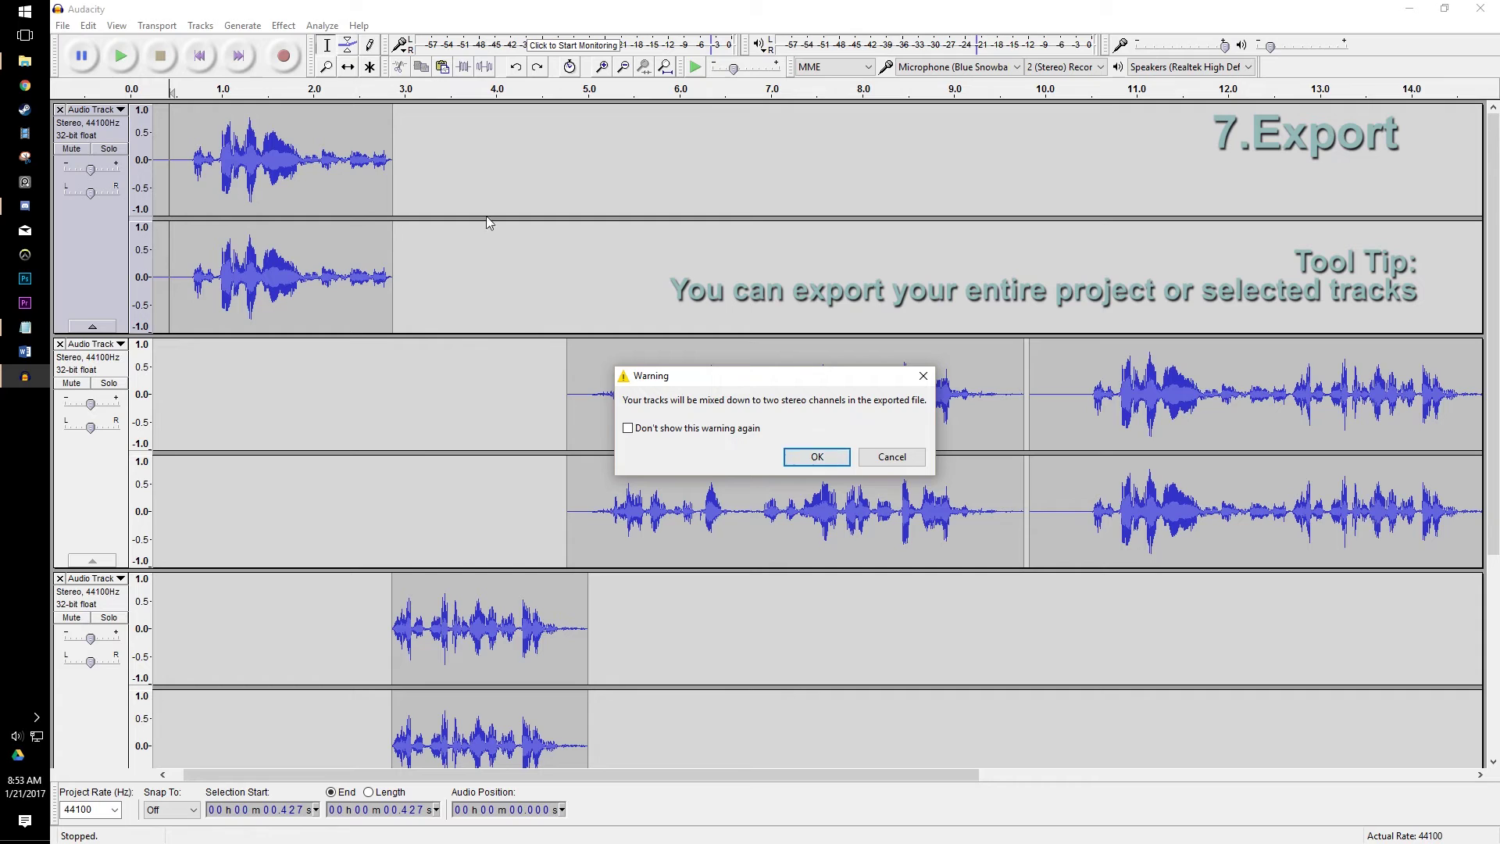
Accept the two-channel stereo mix-down warning and dismiss Edit Metadata with Year and all tags blank.
{"action": "left_click", "coordinate": [829, 460]}
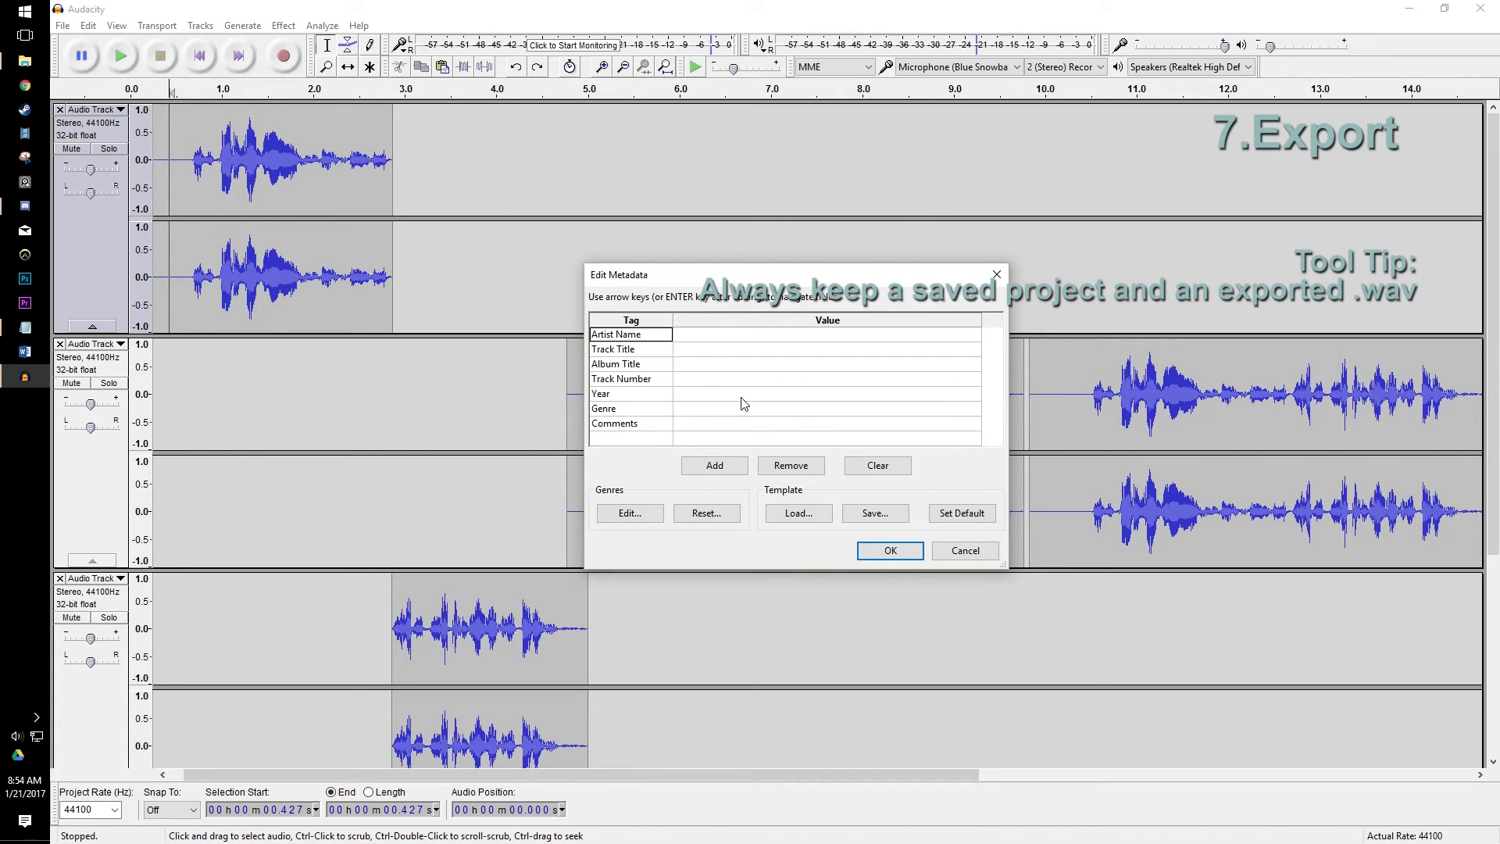
{"action": "left_click", "coordinate": [713, 395]}
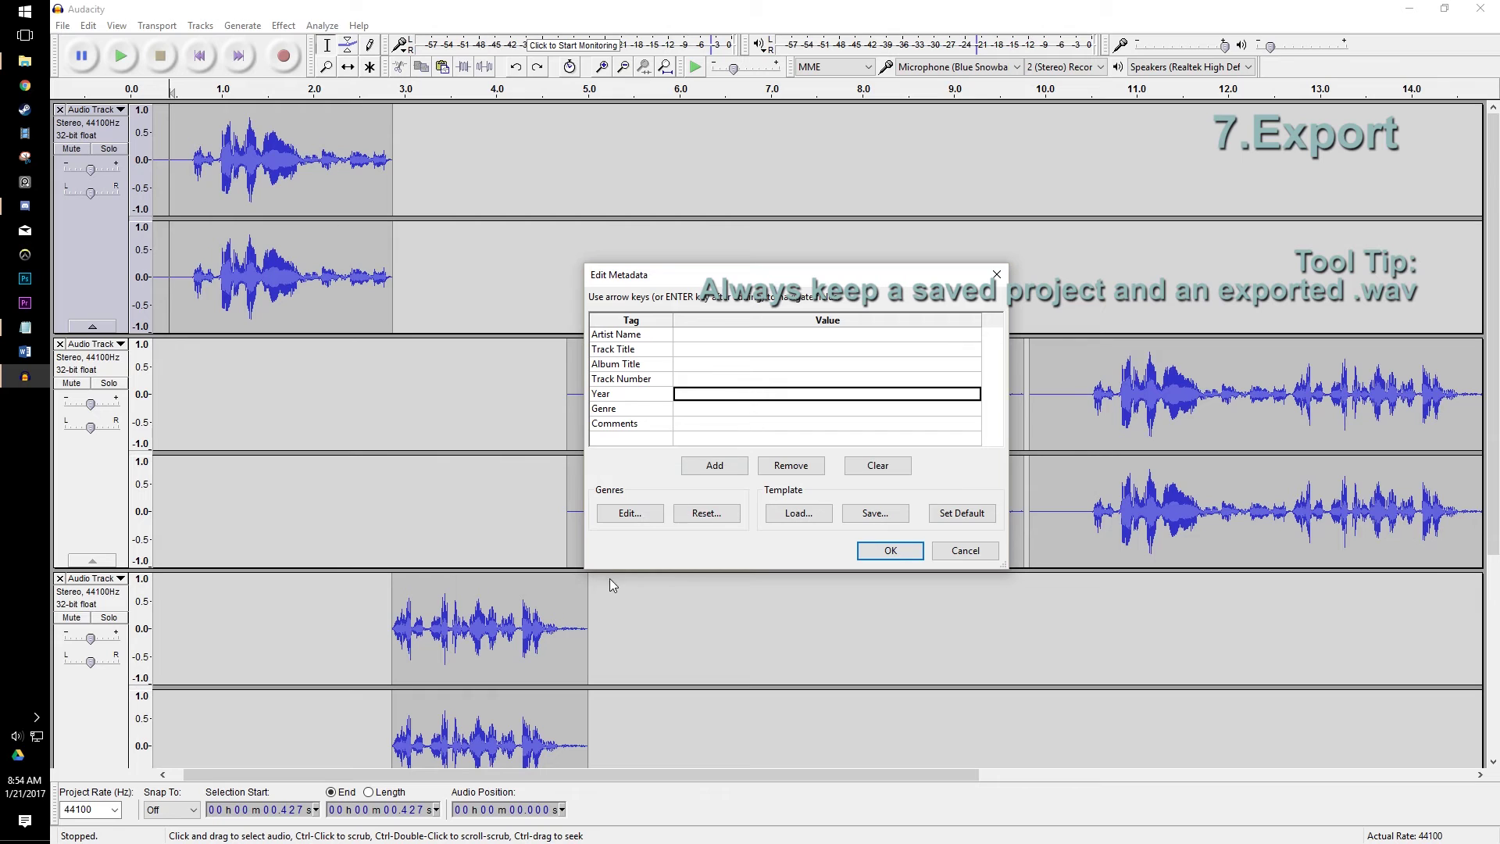
{"action": "left_click", "coordinate": [966, 549]}
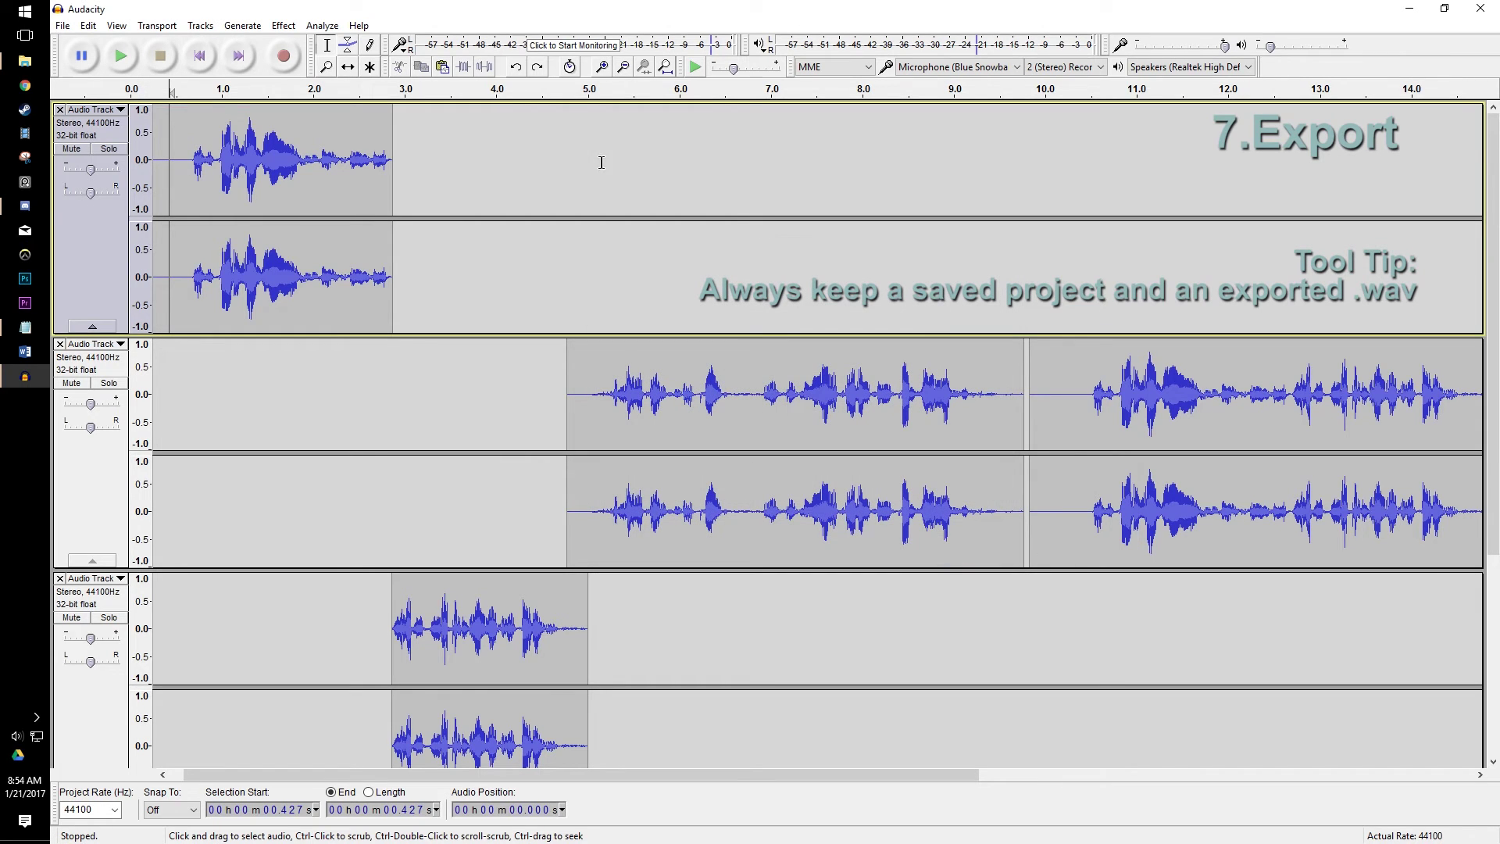